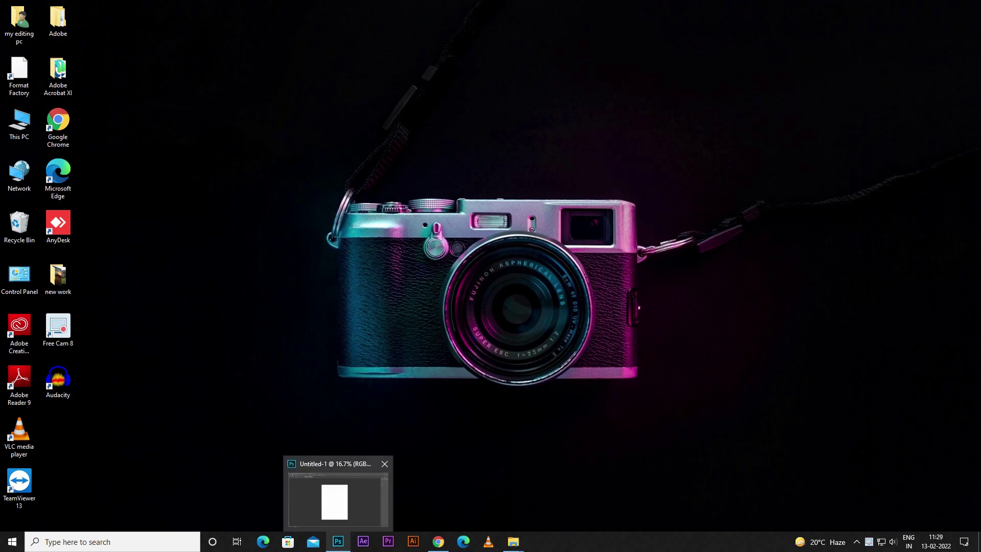
- Open Ground.jpg from the 'new work' folder in Photoshop and duplicate its layer
left_click(338, 541)
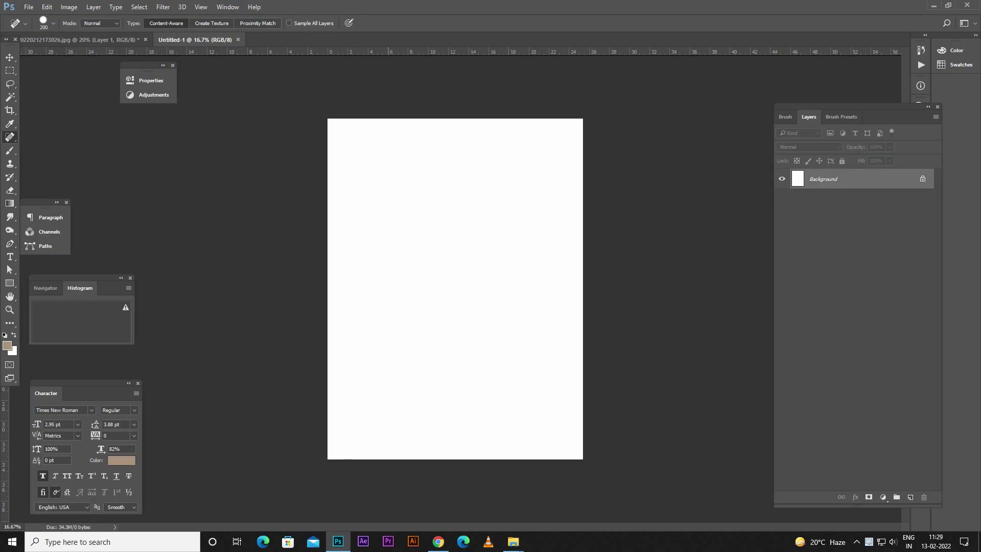
key("super+d")
double_click(58, 330)
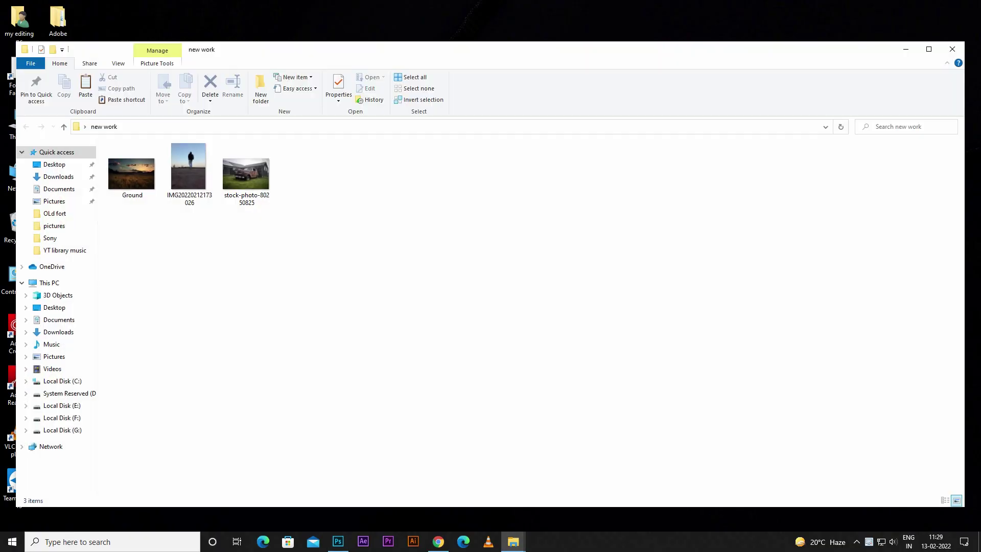
mouse_move(132, 174)
left_mouse_down()
mouse_move(445, 458)
mouse_move(300, 334)
mouse_move(338, 541)
mouse_move(455, 289)
left_mouse_up()
key("ctrl+j")
key("p")
- Start a Pen path tracing the cliff edge of the Ground photo
left_click(142, 225)
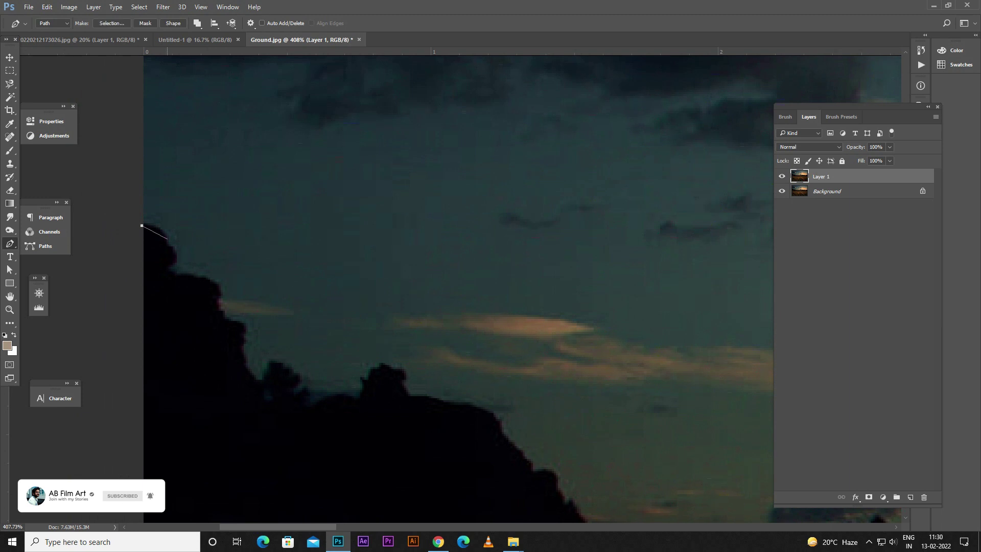
left_click(167, 237)
left_click_drag(173, 263, 189, 274)
left_click(173, 276)
left_click(209, 282)
left_click(223, 313)
left_click(159, 230)
left_click(210, 278)
left_click(225, 300)
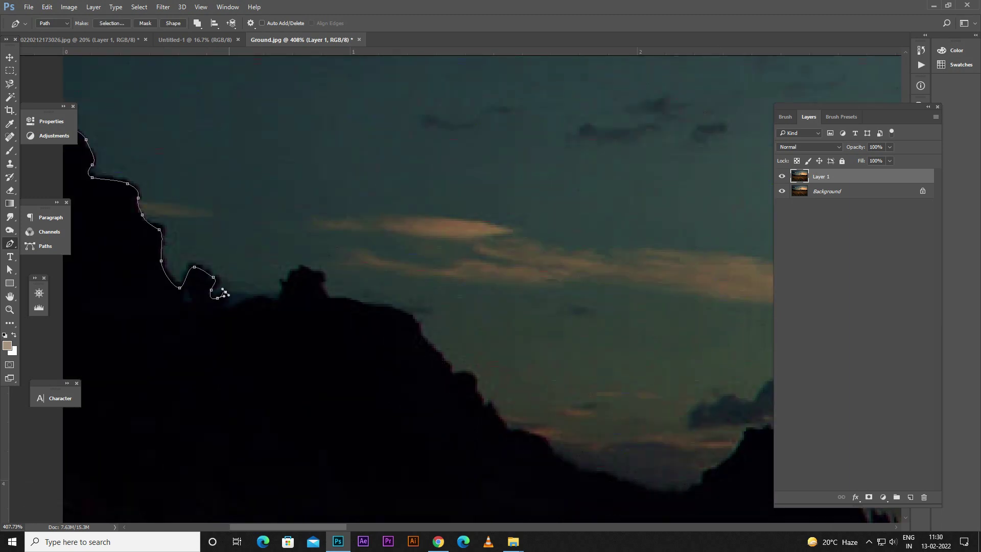
left_click(256, 302)
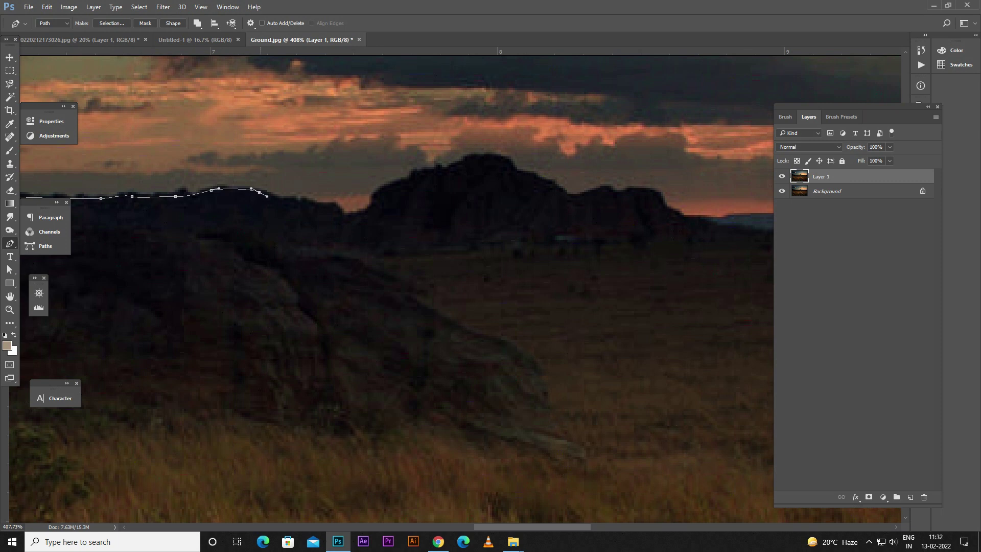
- Continue the path along the ridge, down to the valley floor and up the cliff face
left_click_drag(334, 210, 227, 263)
left_click(221, 261)
left_click(238, 271)
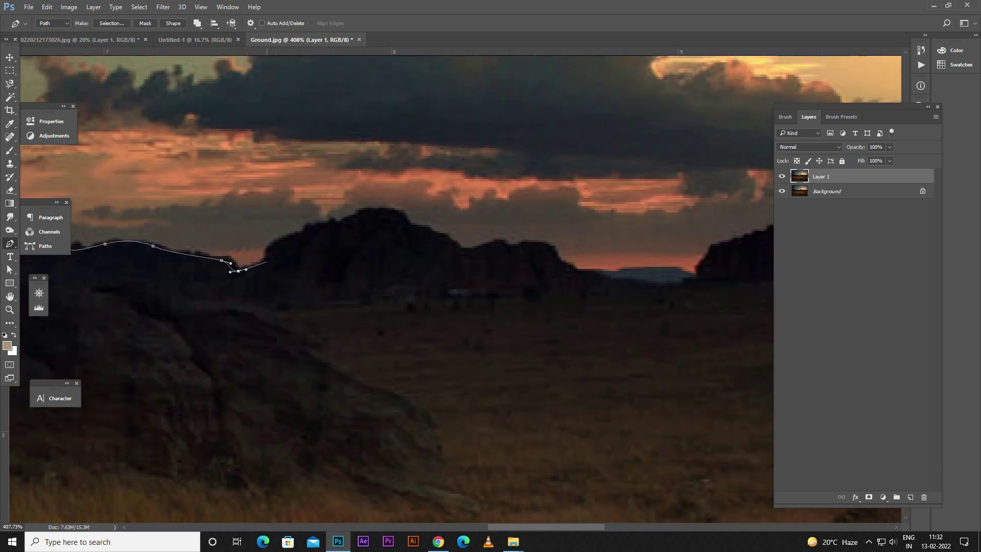
left_click(265, 260)
left_click(278, 242)
left_click(305, 231)
left_click(353, 212)
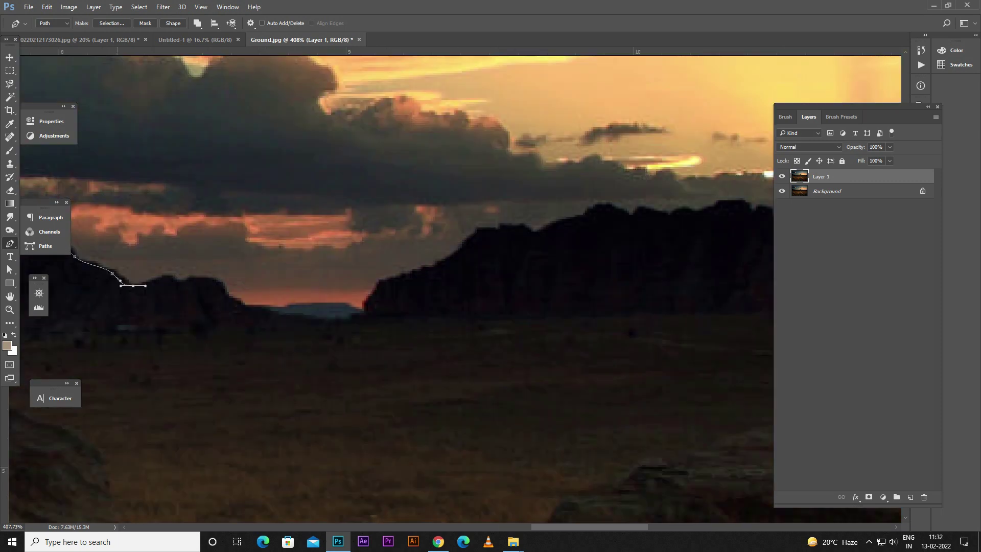
left_click(205, 280)
left_click(222, 303)
left_click(299, 321)
left_click(313, 318)
left_click(360, 315)
left_click(374, 286)
left_click_drag(445, 261, 452, 255)
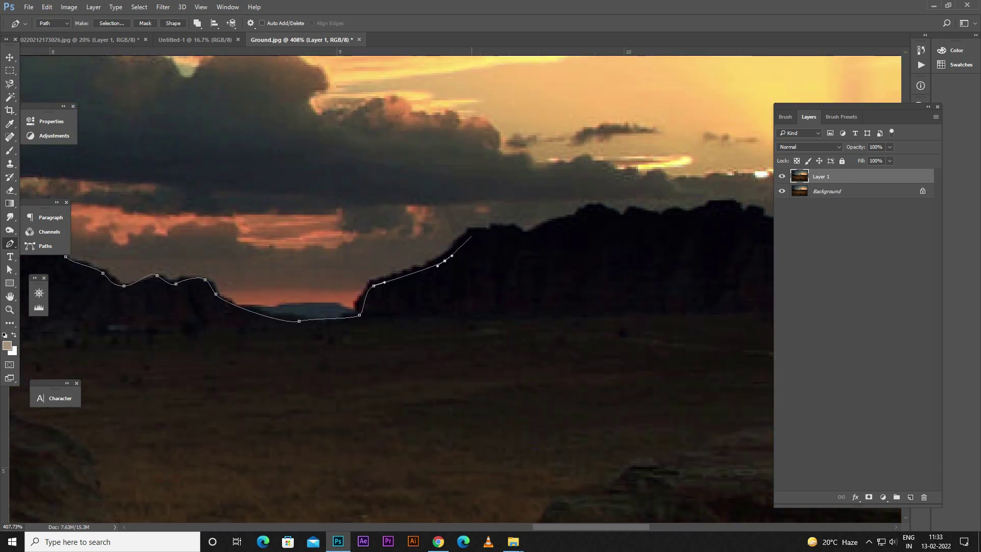
- Extend the path along the dark ridge to the image's right edge
left_click(343, 299)
left_click(369, 299)
left_click(389, 286)
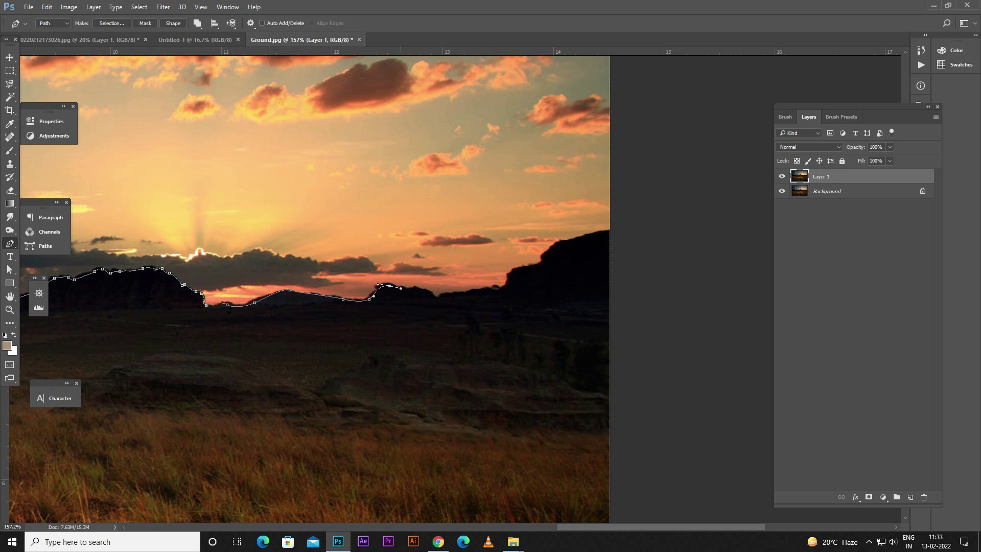
left_click(424, 290)
left_click(440, 301)
left_click(504, 285)
left_click(535, 262)
left_click(555, 245)
left_click(573, 237)
left_click(618, 227)
- Close the path over the sky, turn it into a selection and delete the sky
scroll(687, 268, "down", 5)
left_click(668, 140)
left_click(241, 140)
left_click(243, 229)
key("ctrl+Return")
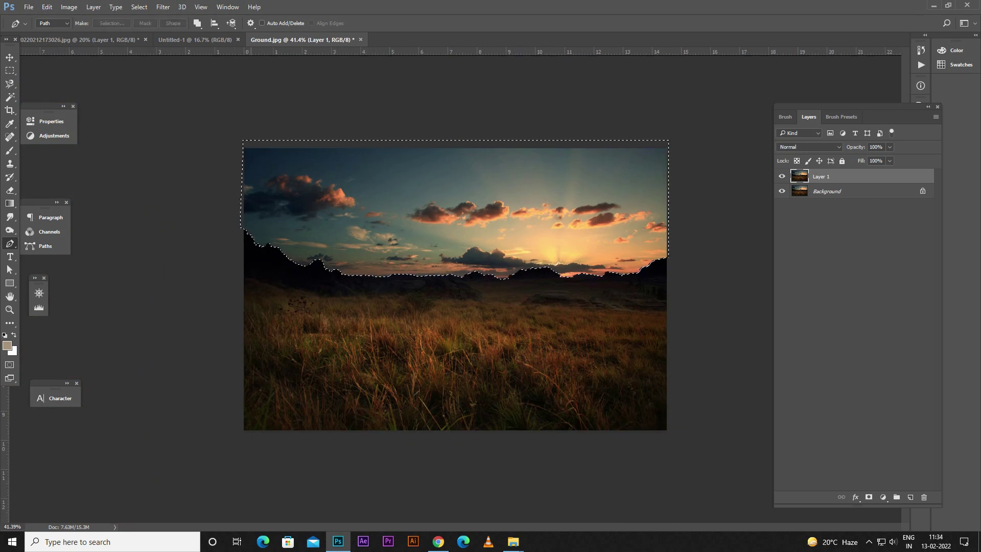
key("Delete")
- Hide Background and paste the cut-out ground into Untitled-1, scaled to about 166% along the bottom
left_click(782, 191)
key("ctrl+c")
left_click(194, 39)
key("ctrl+v")
key("ctrl+t")
left_click_drag(541, 379, 597, 351)
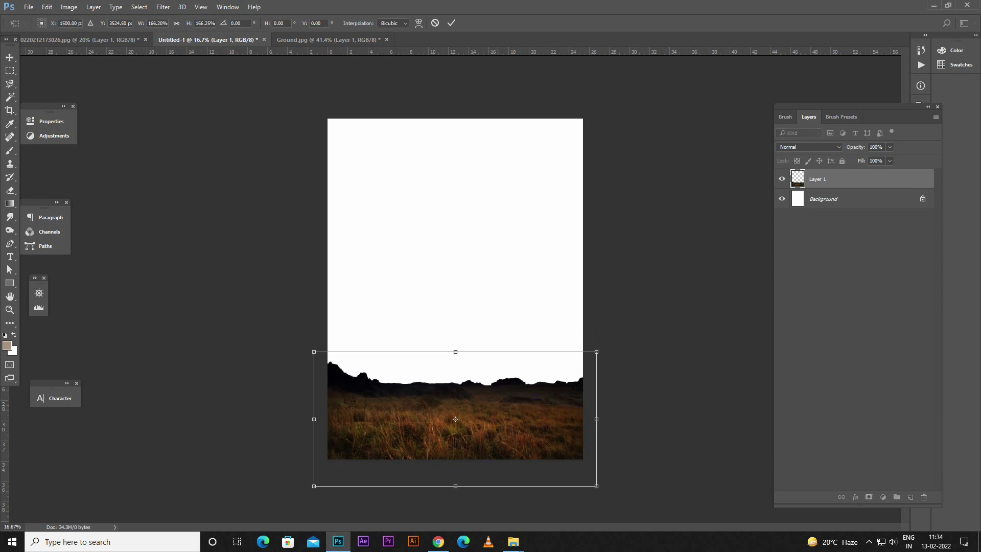
left_click_drag(455, 419, 455, 392)
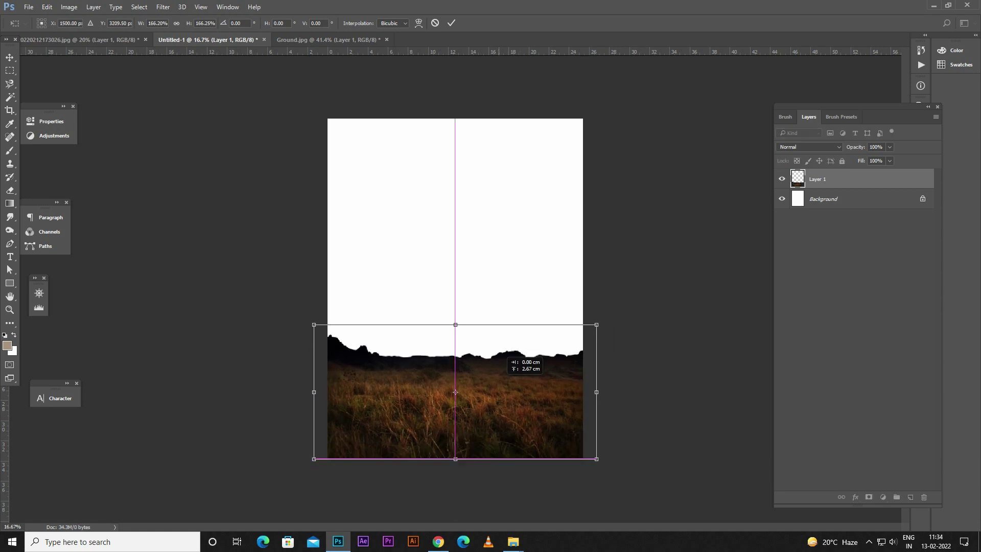
key("Return")
- Open Story Art Sky 9.jpg in Photoshop by dragging it from Explorer
key("alt+Tab")
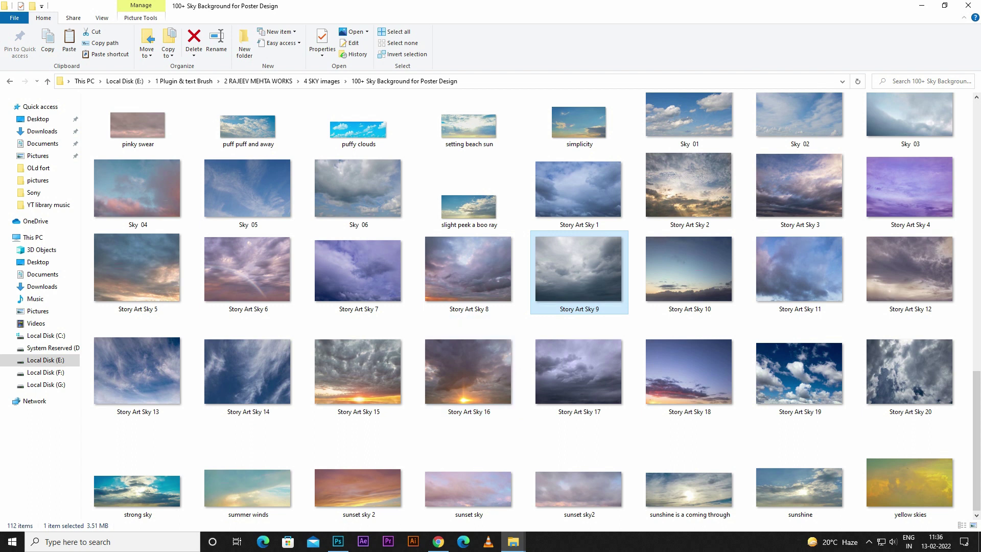
left_click_drag(579, 276, 340, 540)
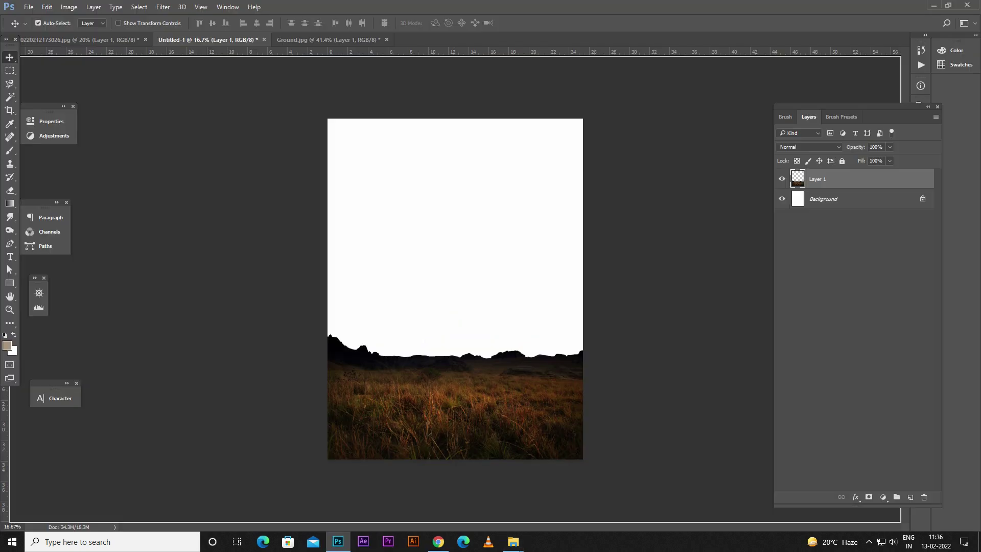
left_click_drag(340, 539, 498, 40)
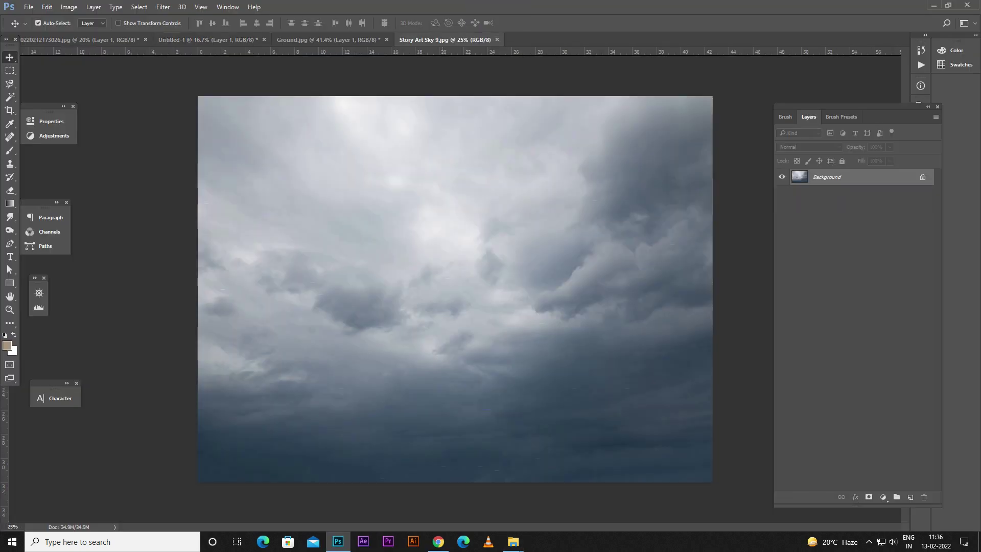
- Crop the cloud photo to the 4 : 5 (8 : 10) portrait ratio
key("c")
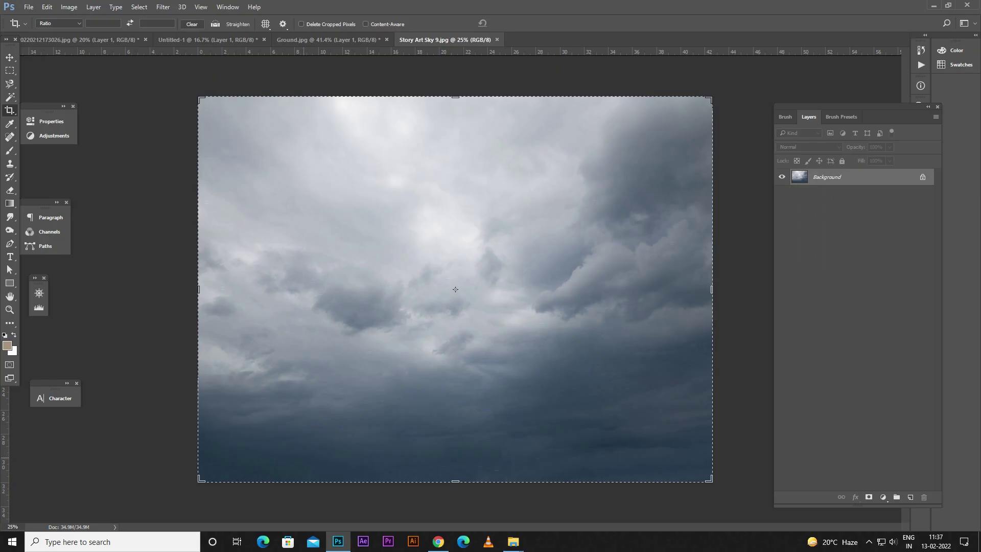
left_click(58, 23)
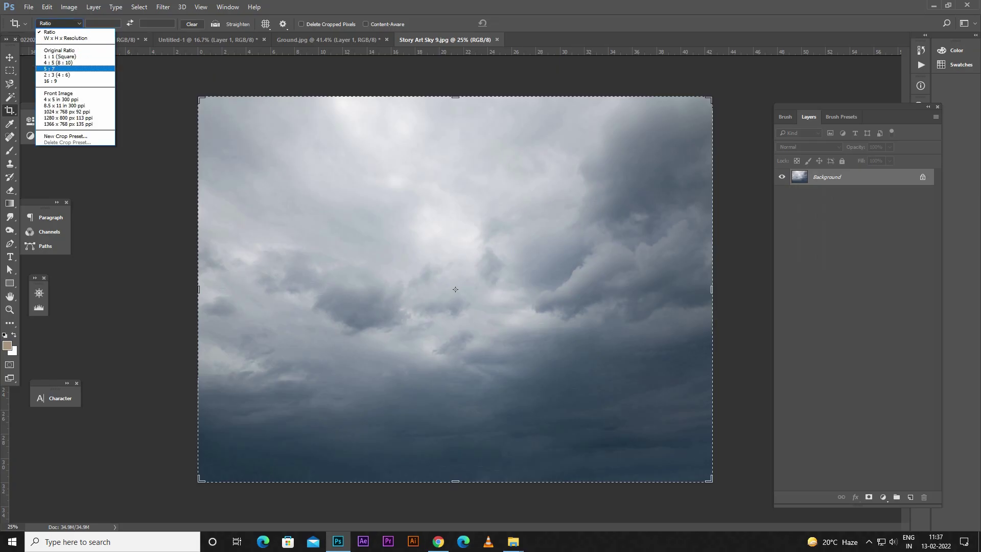
key("Up")
key("Return")
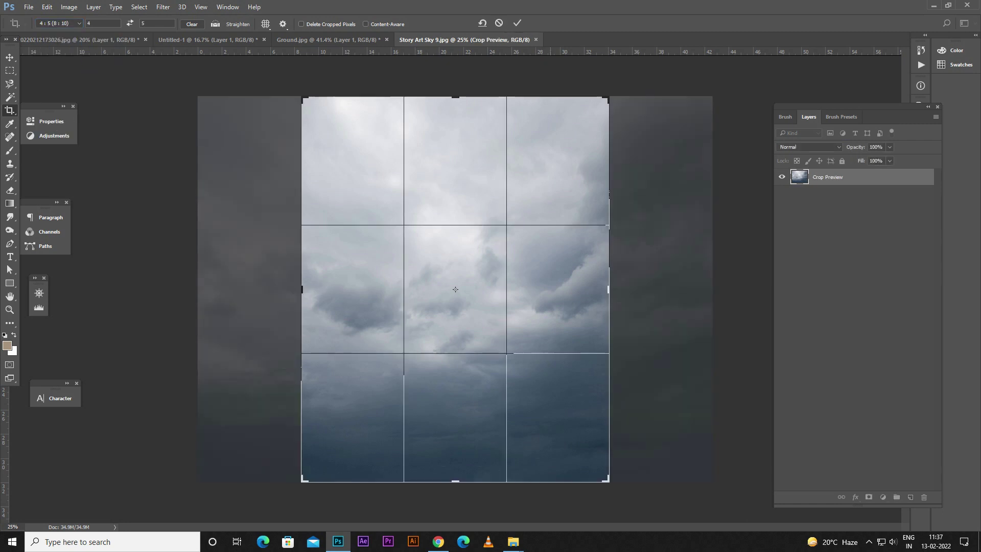
left_click_drag(456, 97, 455, 138)
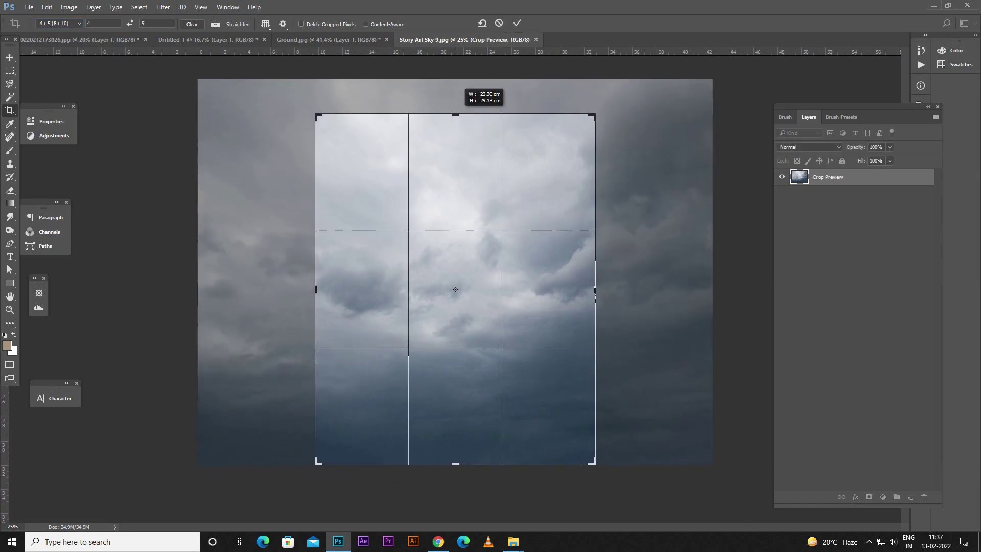
key("Return")
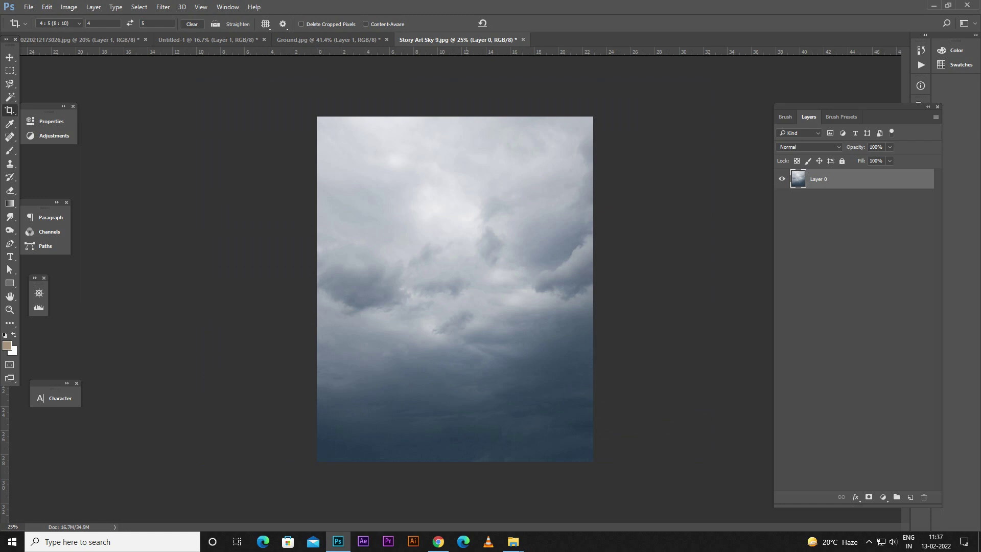
- Duplicate the cropped sky layer and drag the copy into the composite document
key("v")
key("ctrl+j")
mouse_move(445, 296)
left_mouse_down()
mouse_move(327, 39)
mouse_move(443, 289)
mouse_move(443, 234)
left_mouse_up()
- Place the sky below the grassland and pinch it with a negative Spherize amount
key("ctrl+bracketleft")
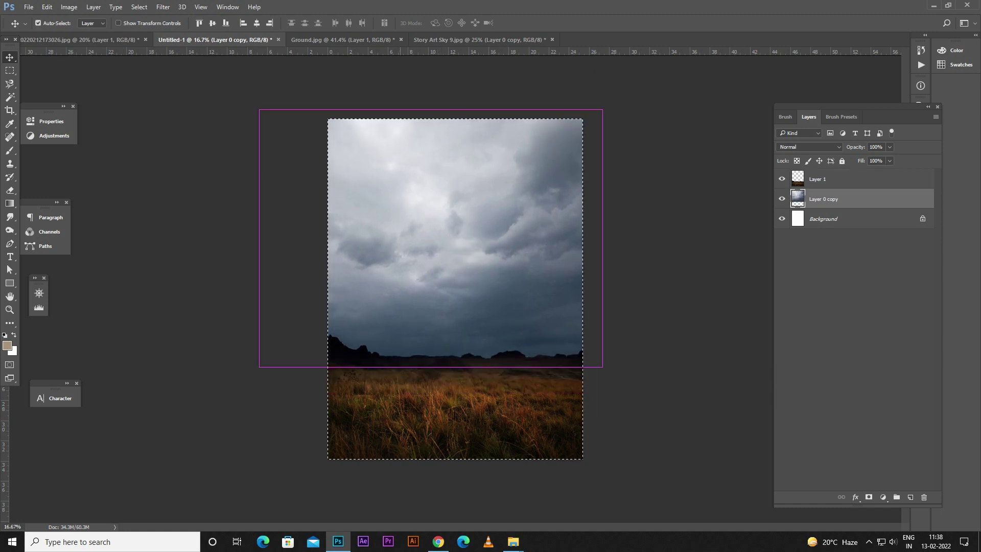
key("ctrl+a")
left_click(163, 7)
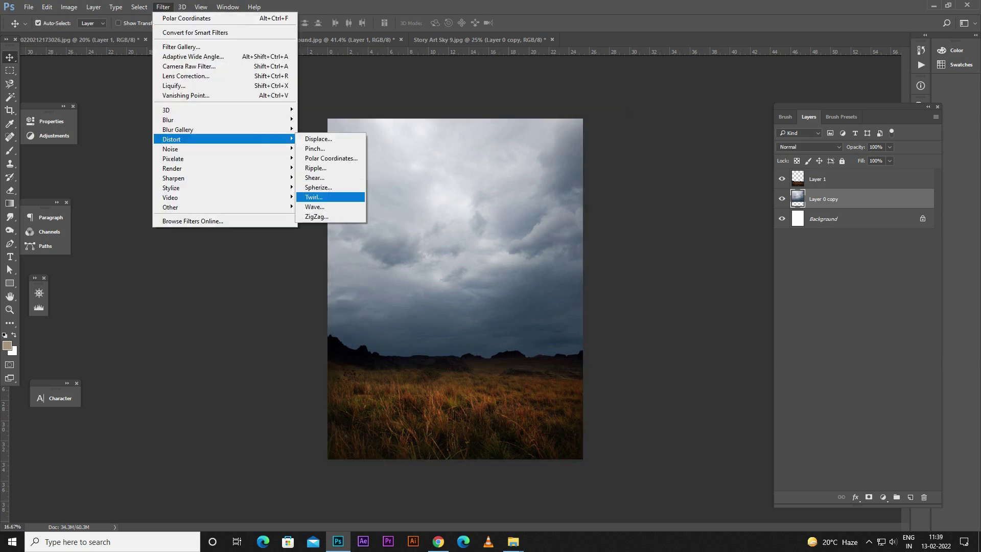
left_click(347, 188)
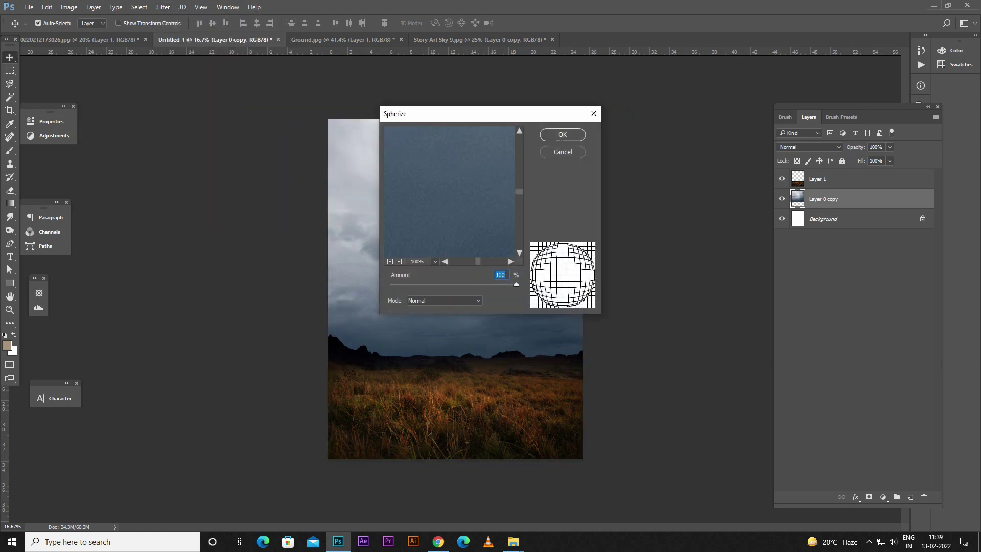
left_click_drag(255, 289, 153, 290)
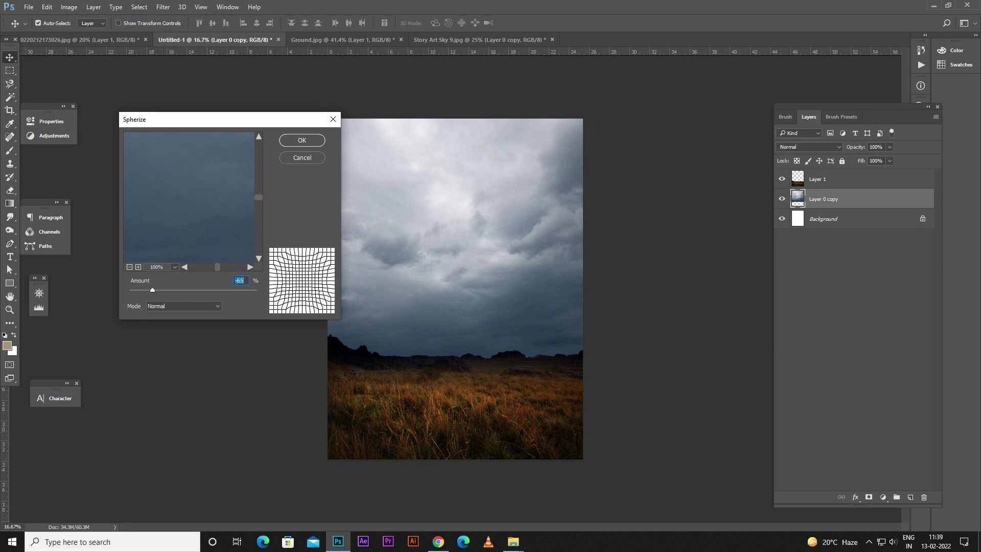
key("Return")
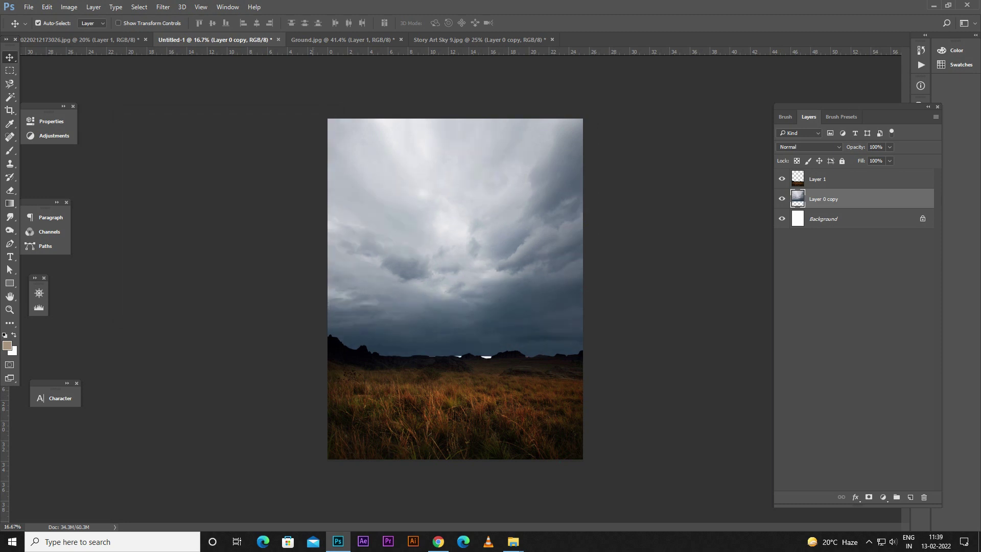
- Stretch the sky taller with Free Transform so it fills the page above the ridge
key("ctrl")
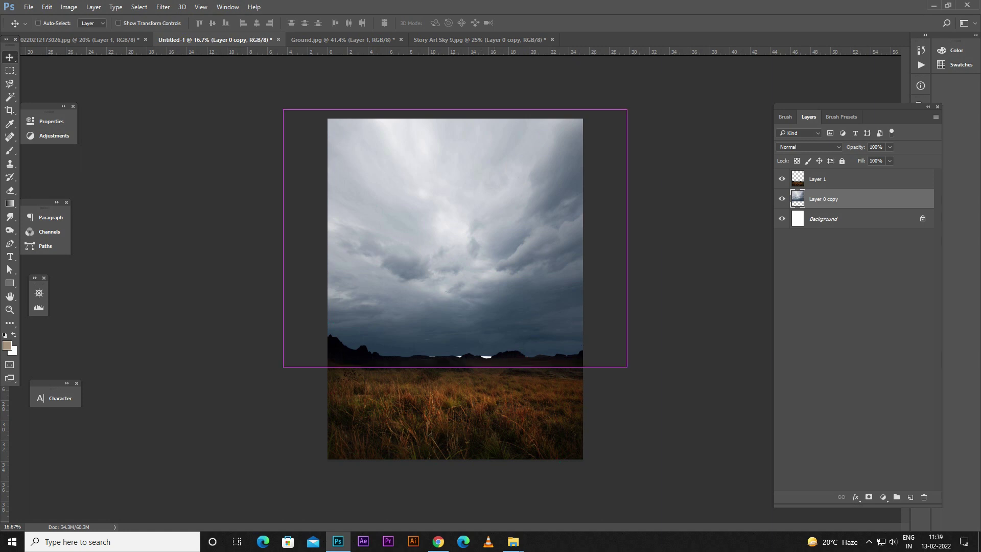
key("ctrl+t")
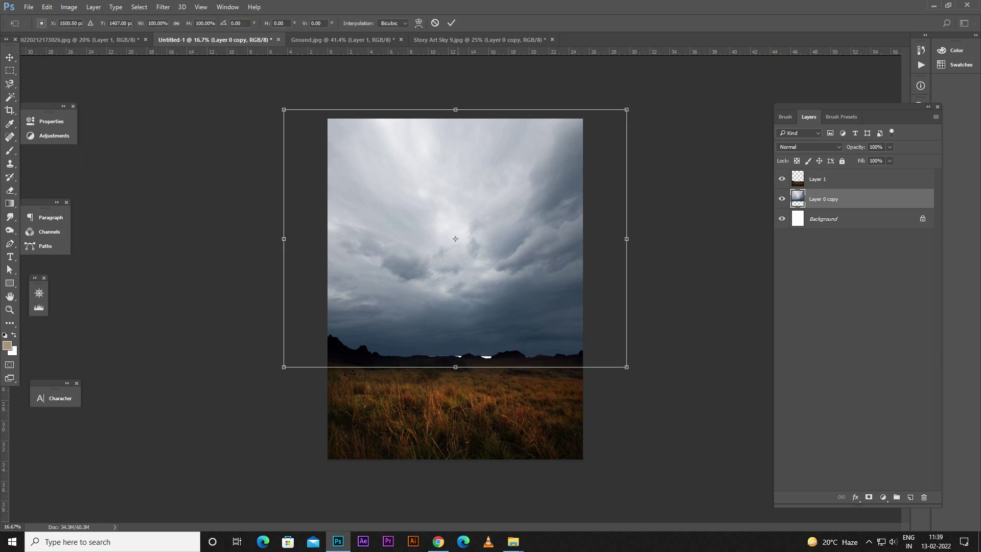
left_click_drag(455, 366, 455, 386)
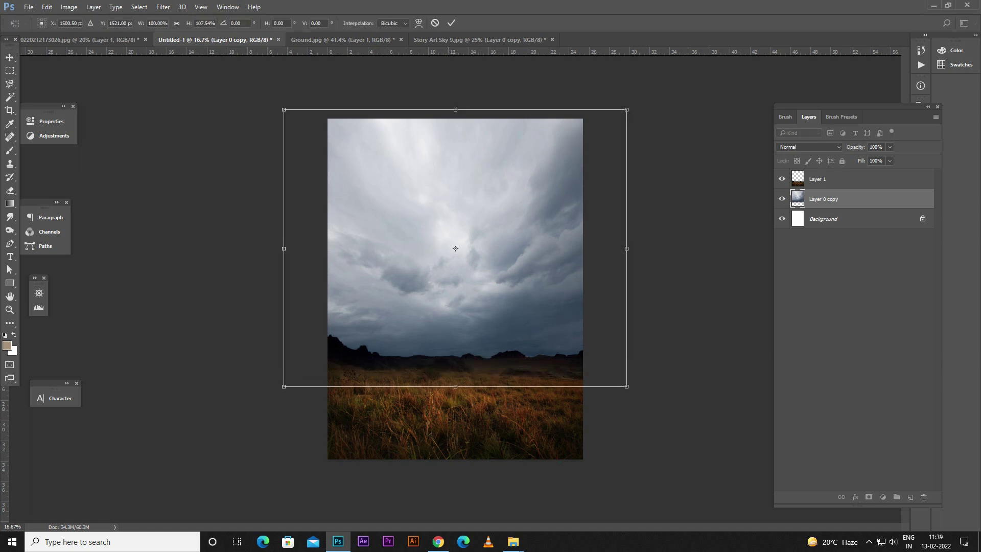
left_click_drag(455, 109, 456, 60)
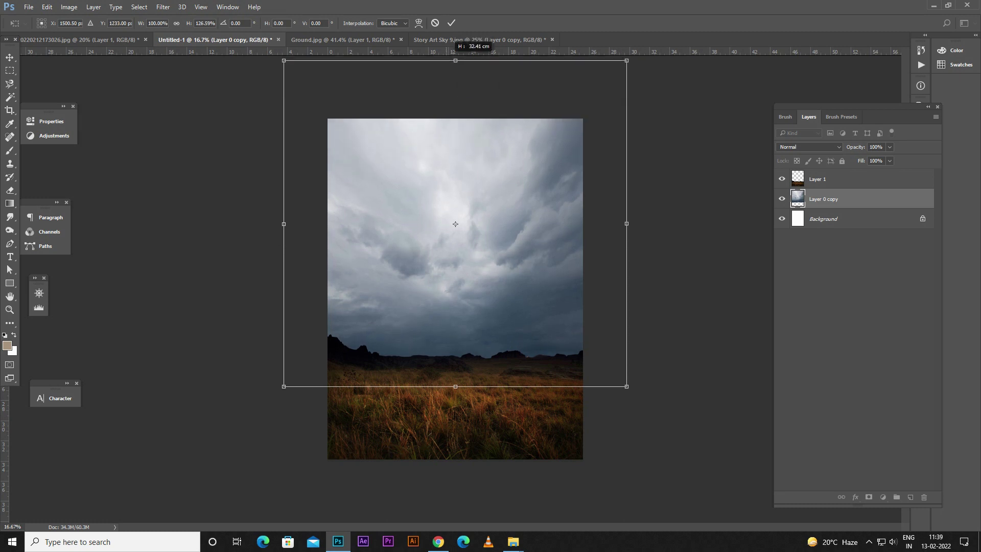
left_click_drag(455, 224, 456, 230)
- Commit the stretch and desaturate the sky with Hue/Saturation at Saturation -100
key("Return")
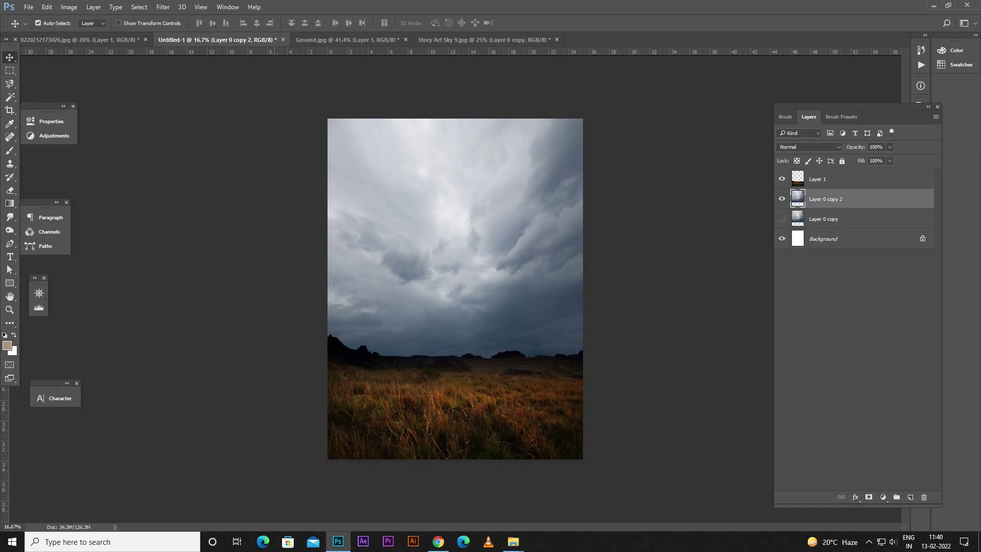
left_click(69, 7)
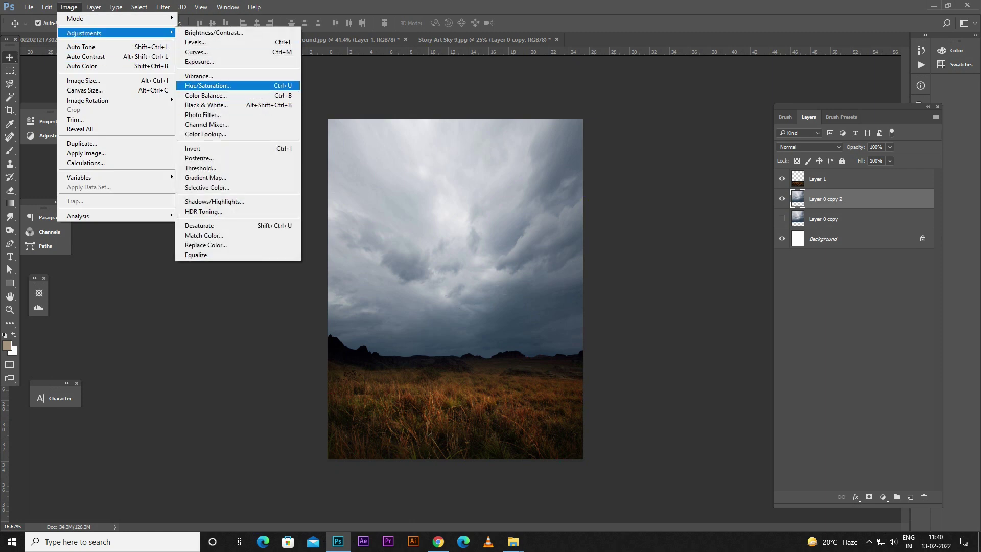
mouse_move(85, 33)
left_click(207, 85)
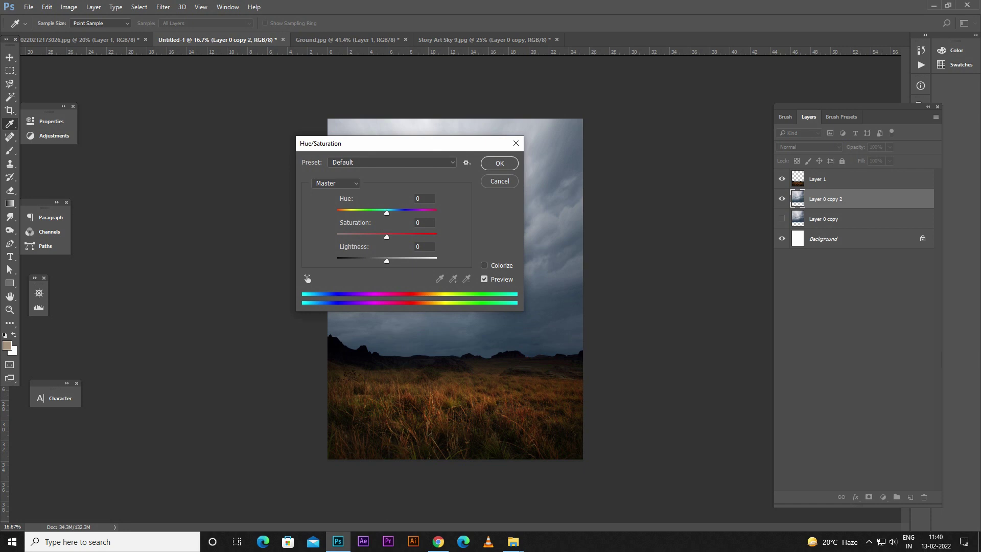
left_click_drag(387, 236, 337, 236)
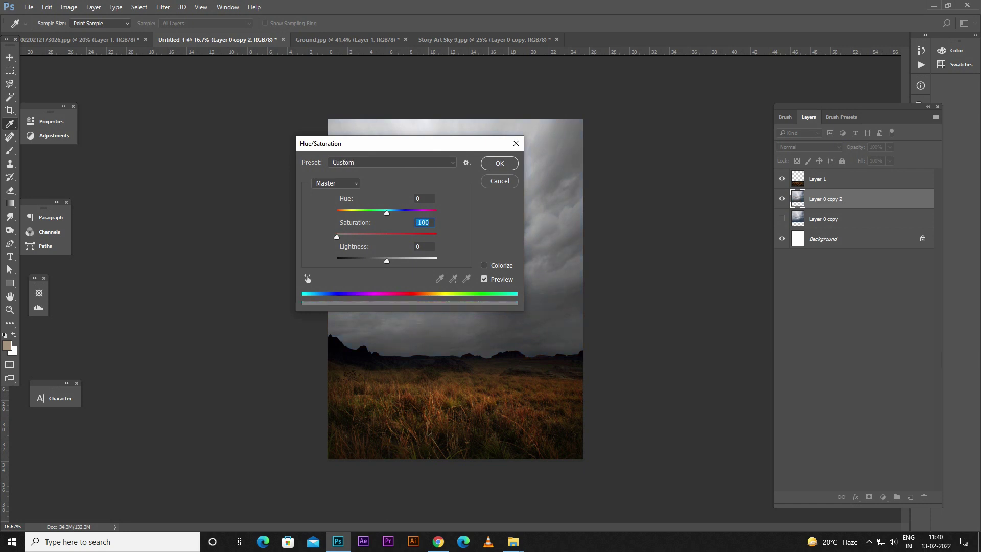
key("Return")
- Scale the sky to about 109%, move it down and tilt it about 3° clockwise
key("v")
key("ctrl+t")
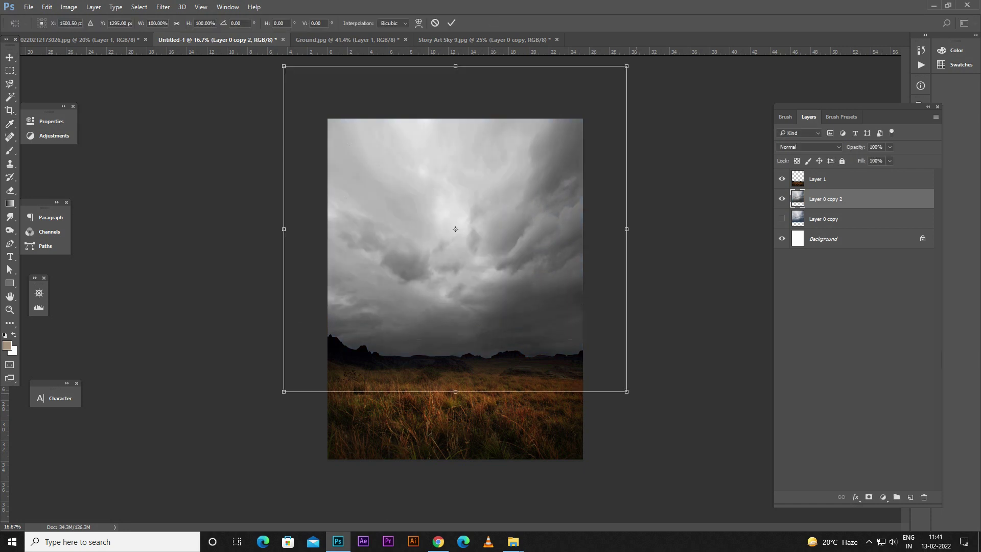
mouse_move(634, 401)
left_mouse_down()
mouse_move(703, 352)
mouse_move(638, 408)
mouse_move(576, 441)
left_mouse_up()
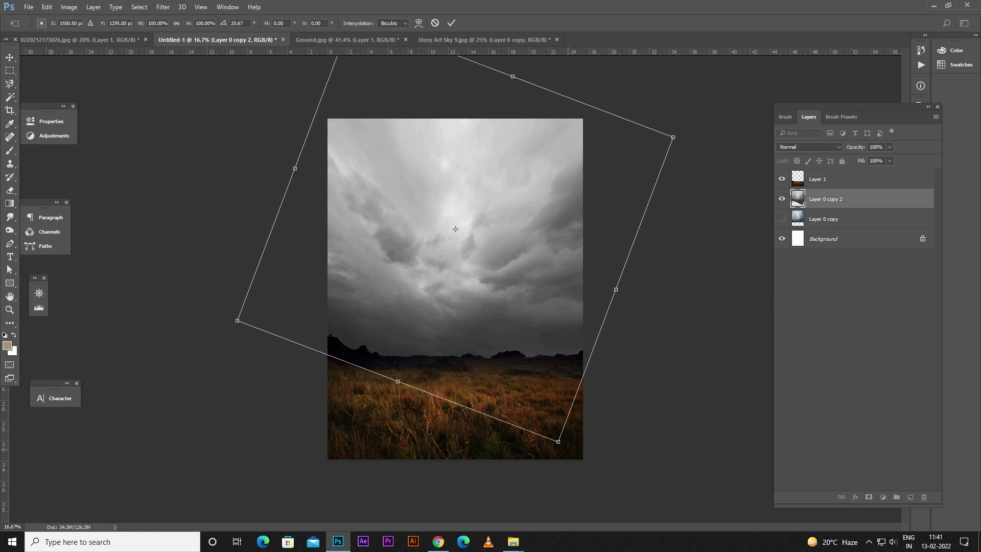
key("ctrl+z")
left_click_drag(281, 395, 299, 415)
key("ctrl+z")
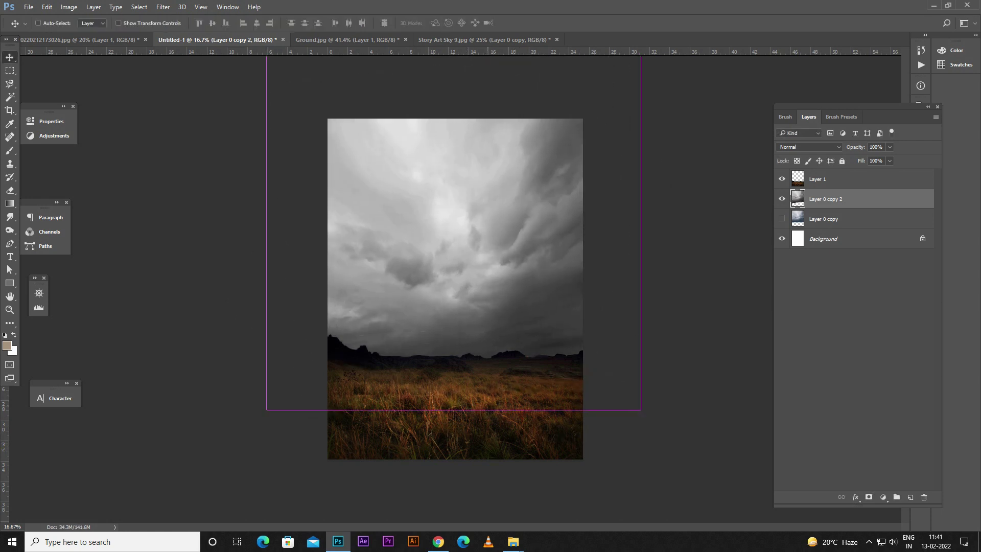
left_click_drag(641, 410, 659, 427)
mouse_move(587, 358)
left_mouse_down()
mouse_move(589, 375)
mouse_move(593, 352)
left_mouse_up()
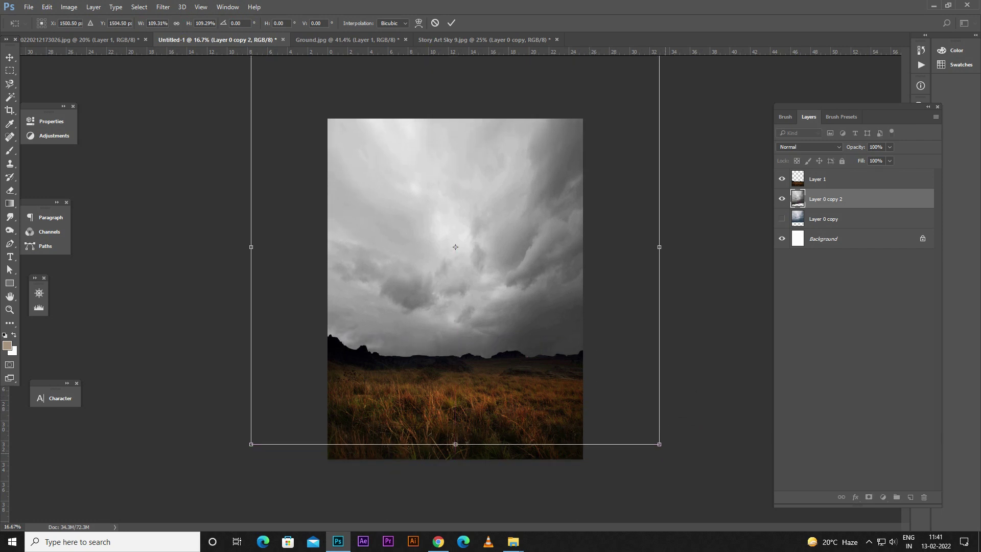
left_click_drag(669, 439, 659, 450)
key("Return")
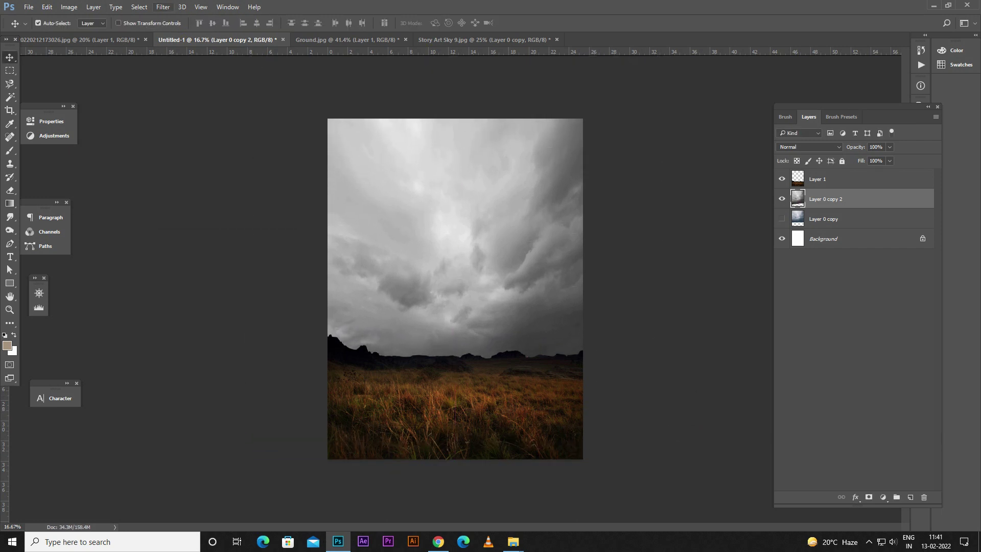
- Try a Ripple distortion on the sky and cancel it
left_click(163, 7)
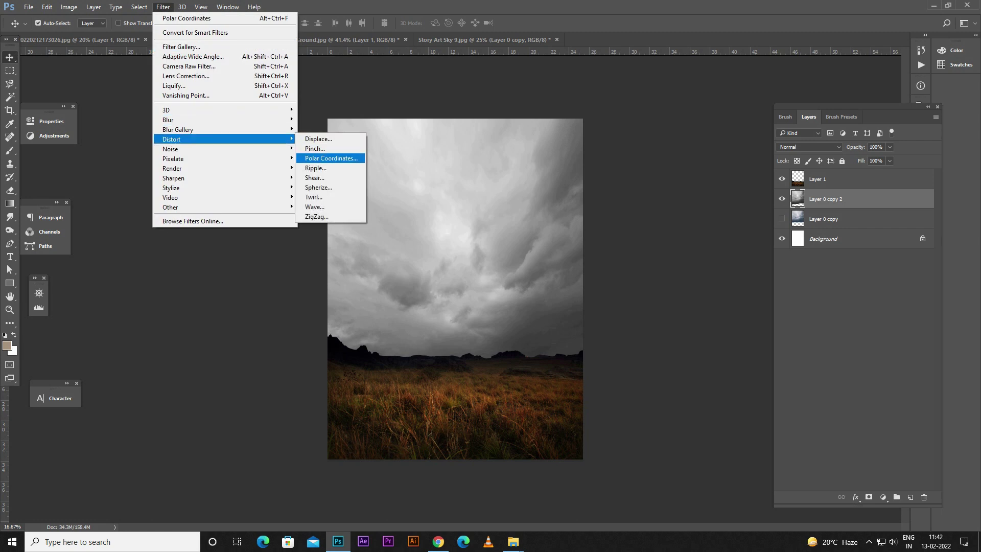
left_click(330, 167)
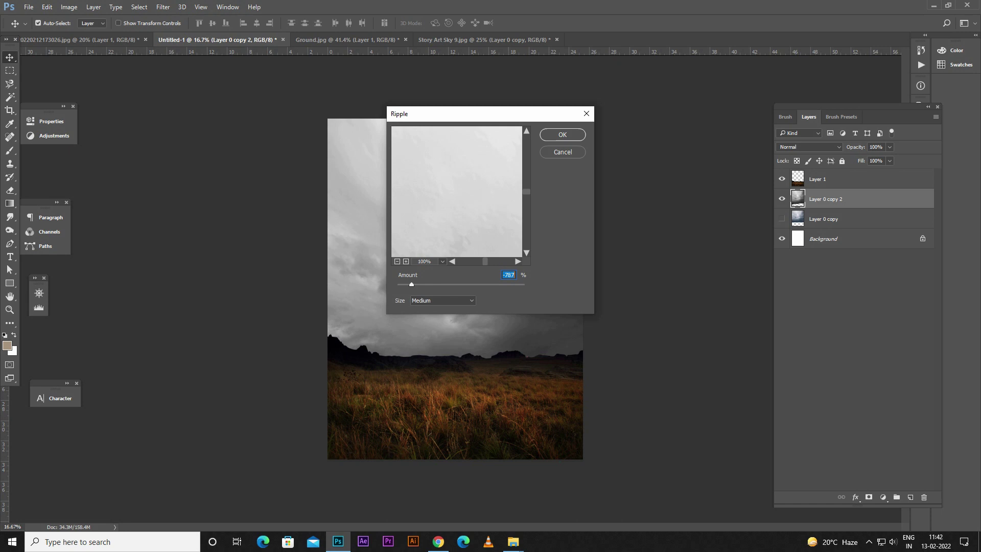
left_click(586, 113)
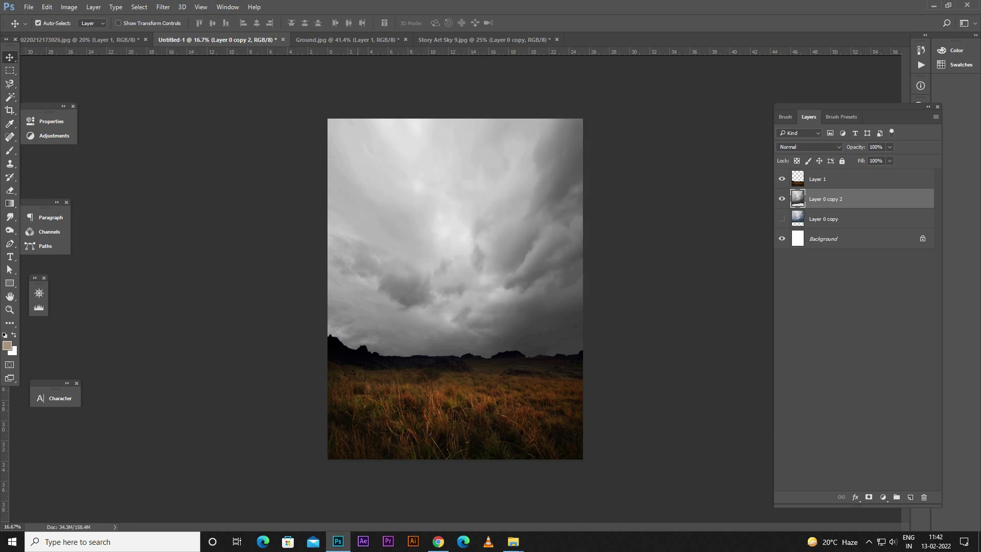
- Add a Curves adjustment layer above the black-and-white sky
scroll(455, 289, "up", 1)
right_click(494, 277)
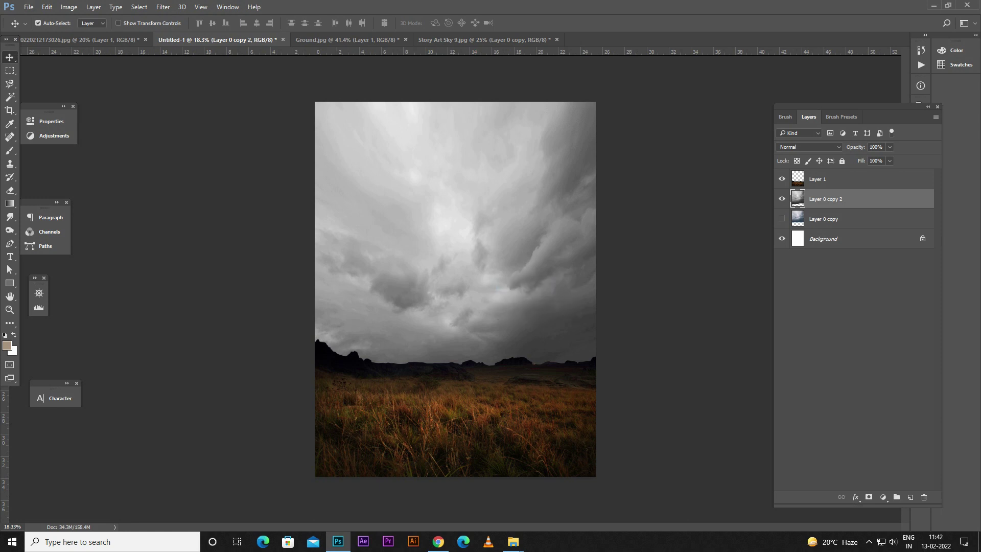
left_click(883, 497)
left_click(906, 333)
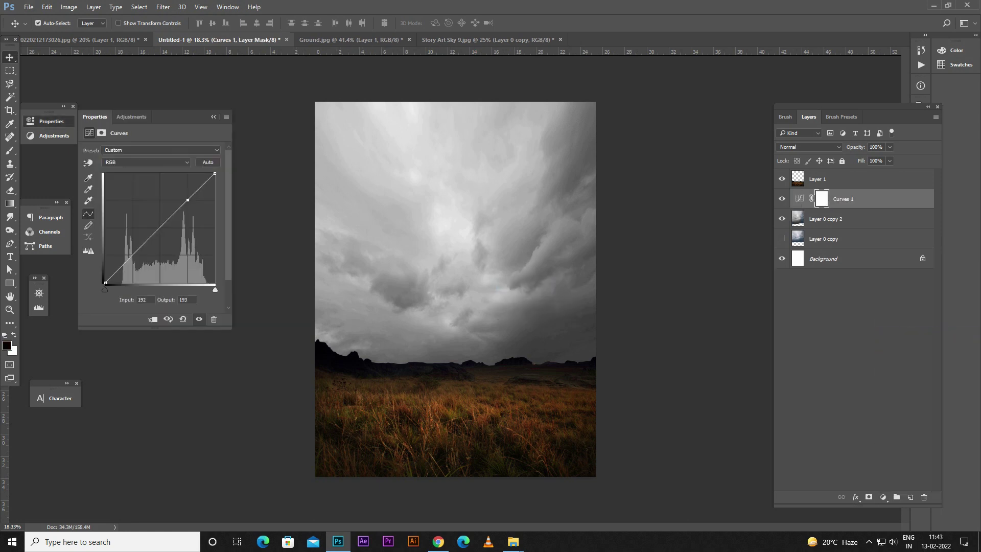
- Bend Curves 1 into an S that deepens the sky's shadows and adds contrast, then reselect Layer 1
left_click_drag(159, 229, 133, 260)
left_click_drag(188, 200, 186, 195)
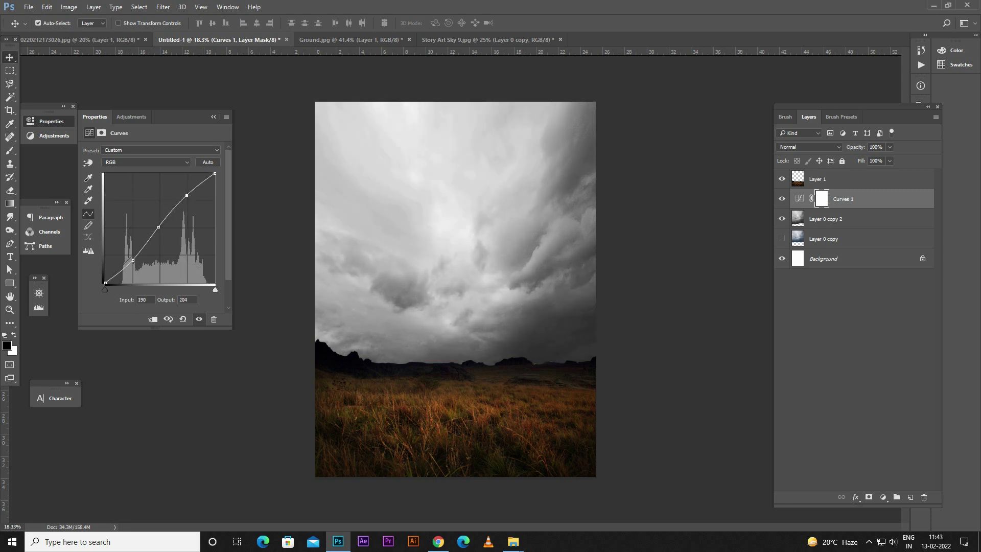
left_click_drag(159, 227, 163, 233)
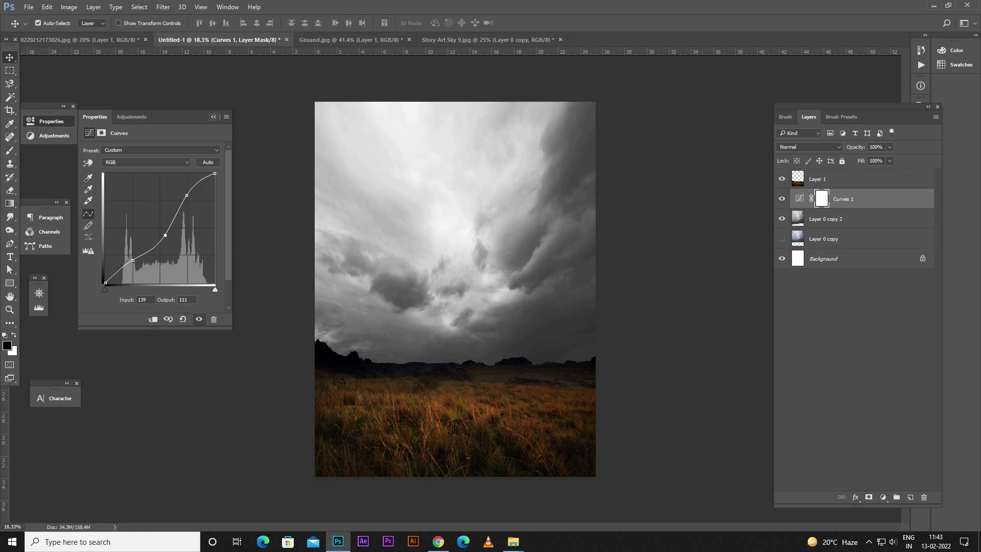
left_click(213, 116)
left_click(843, 179)
- Mute the grass layer with Hue/Saturation: Hue -8, Saturation -77, Lightness -10
left_click(69, 7)
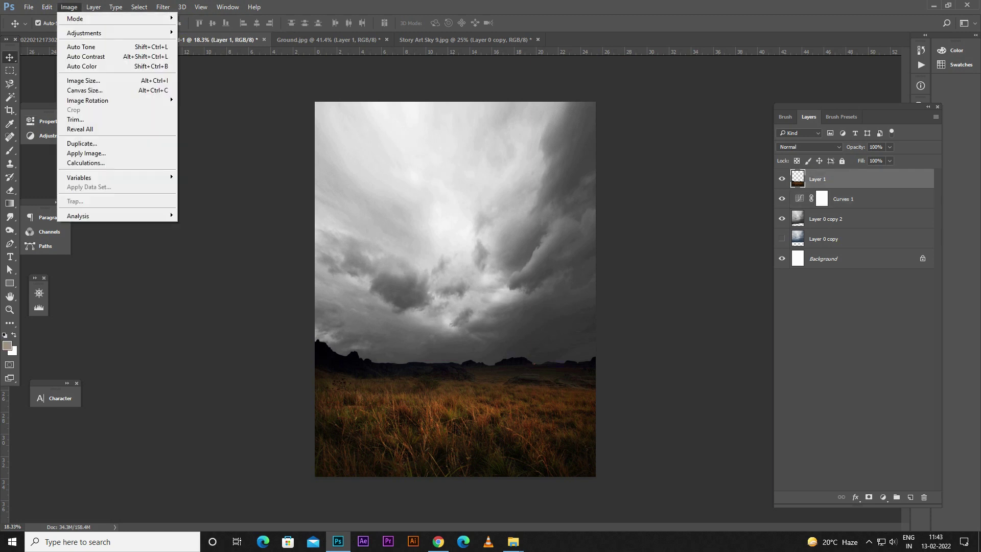
left_click(204, 86)
left_click_drag(358, 143, 220, 161)
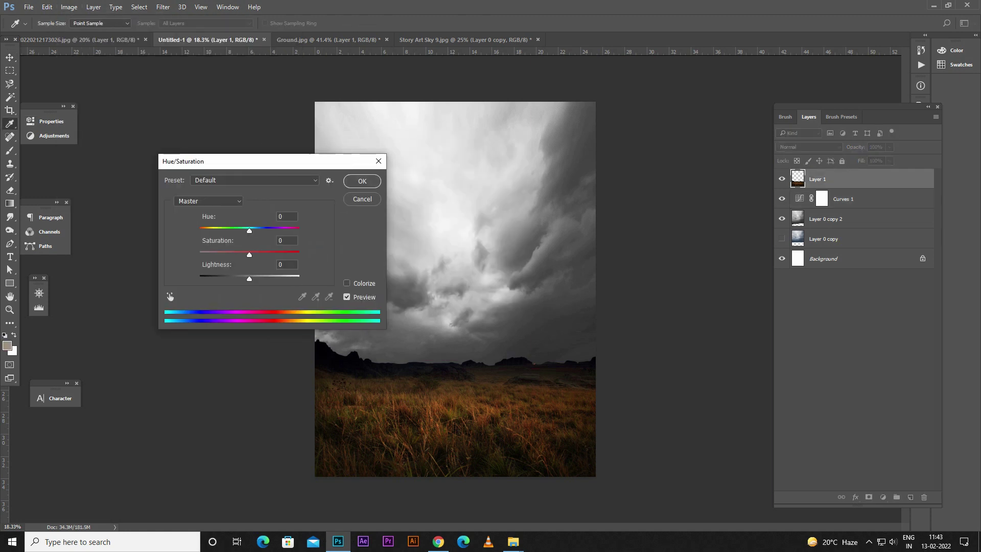
left_click_drag(250, 255, 207, 254)
key("Up")
key("Up")
key("Up")
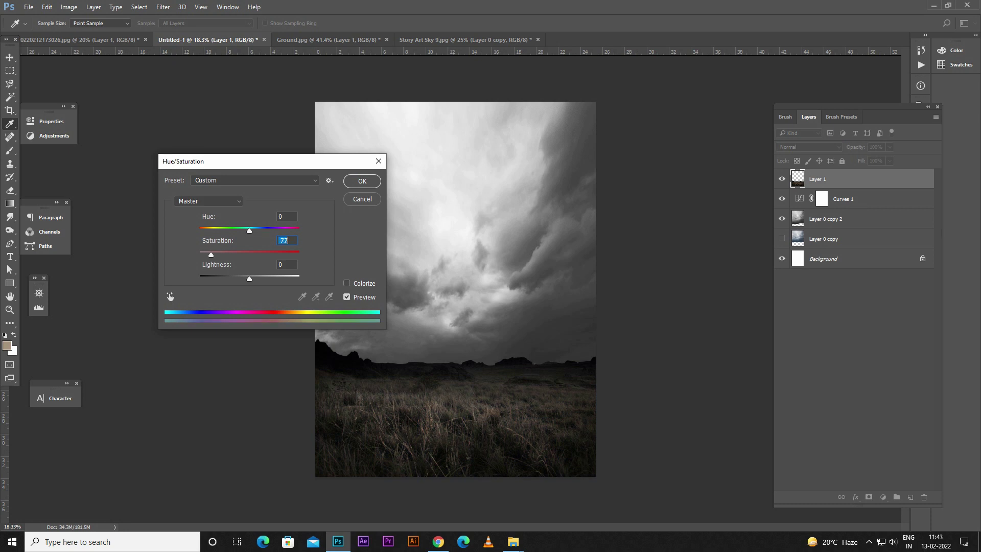
key("Tab")
key("shift+Down")
key("shift+Tab")
key("shift+Tab")
key("Down")
key("Down")
key("Down")
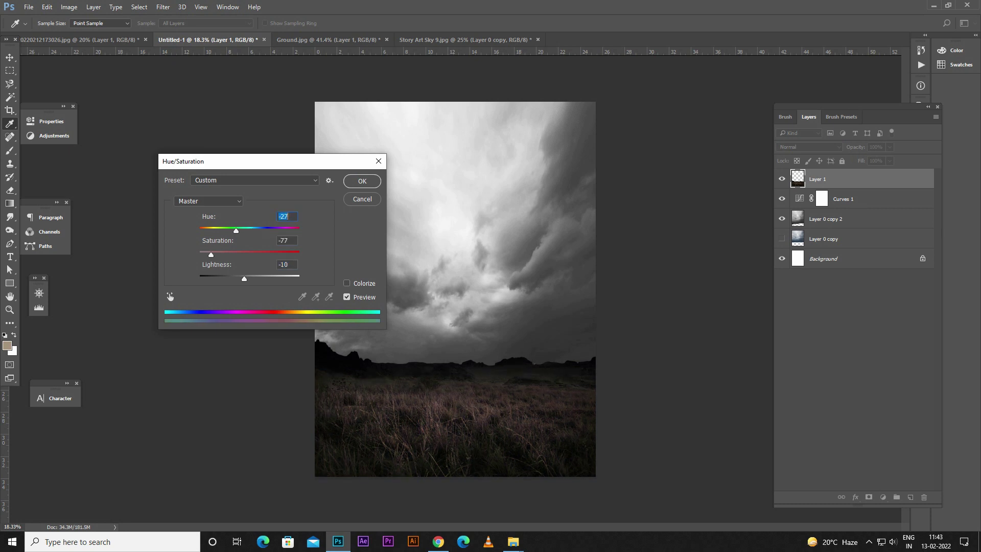
key("Up")
key("Return")
- Merge the sky layer with its Curves adjustment into one layer
key("v")
key("alt+bracketleft")
key("alt+bracketleft")
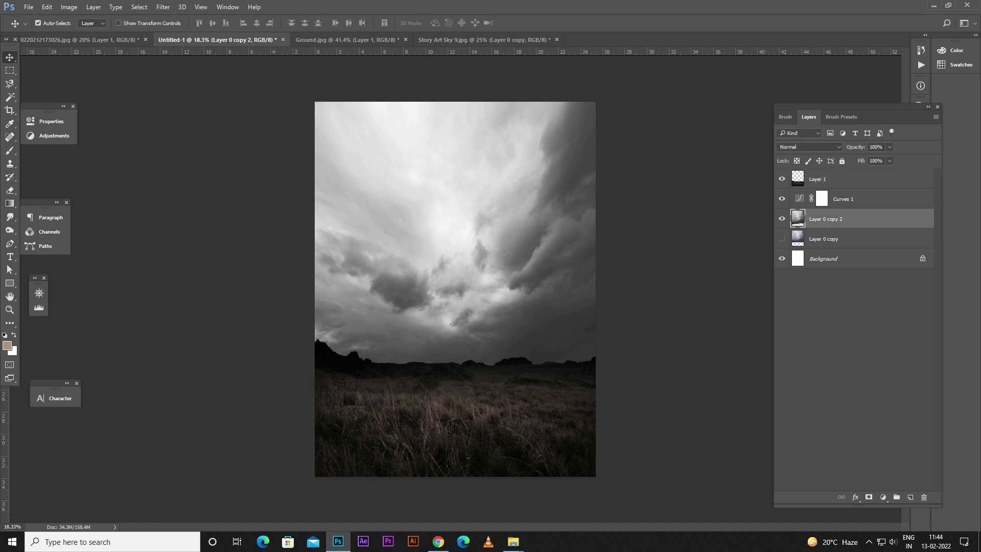
key("shift+alt+bracketright")
key("ctrl+e")
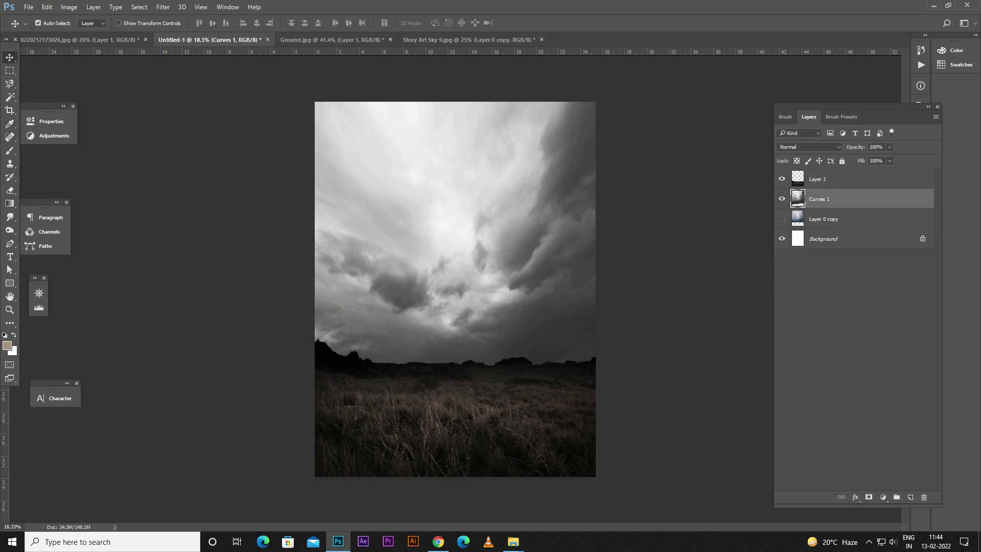
left_click(883, 497)
left_click(905, 390)
- Set the merged sky's Brightness/Contrast to brightness -8 and contrast 48
key("alt+i")
key("a")
key("c")
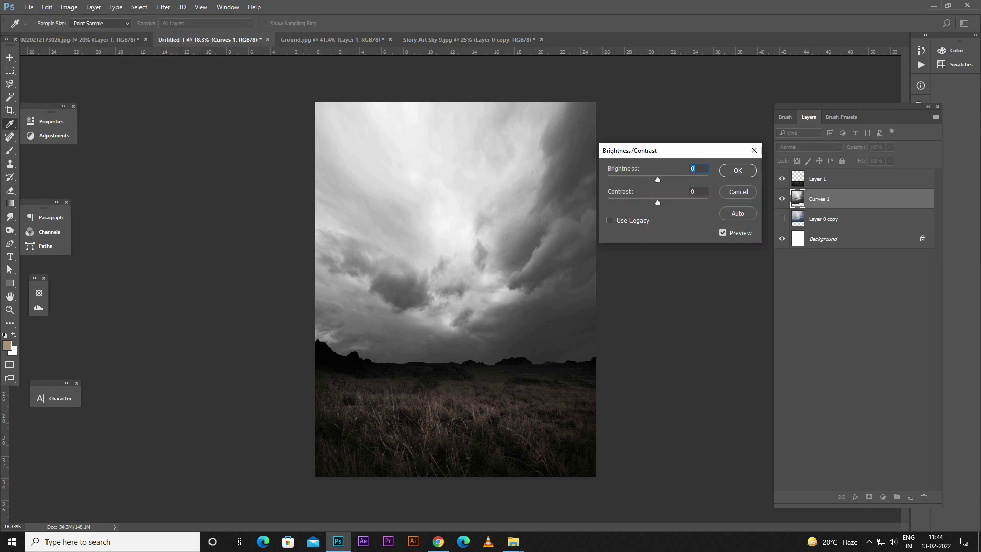
key("shift+Down")
key("shift+Down")
key("shift+Down")
key("Down")
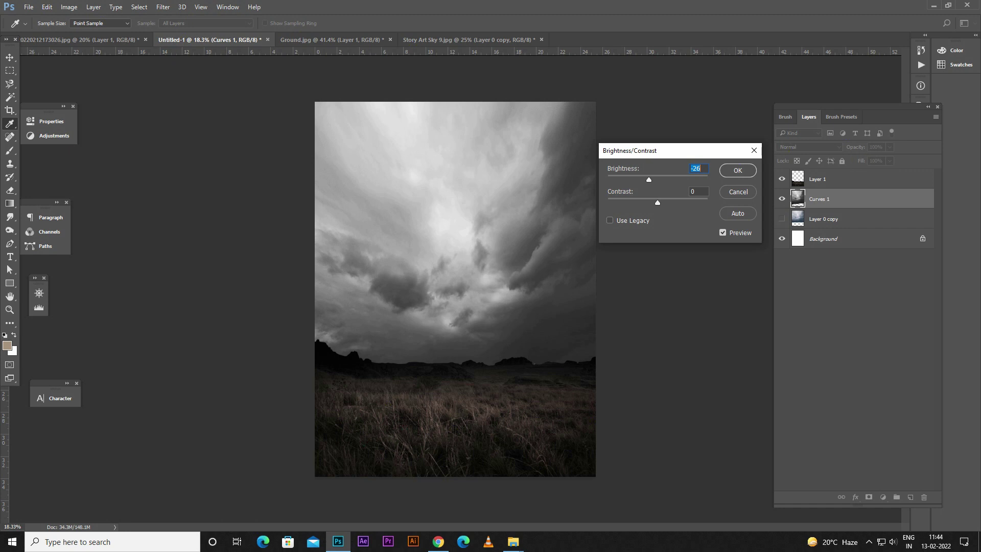
key("Tab")
key("shift+Up")
key("shift+Up")
key("shift+Up")
key("shift+Up")
key("Down")
key("Down")
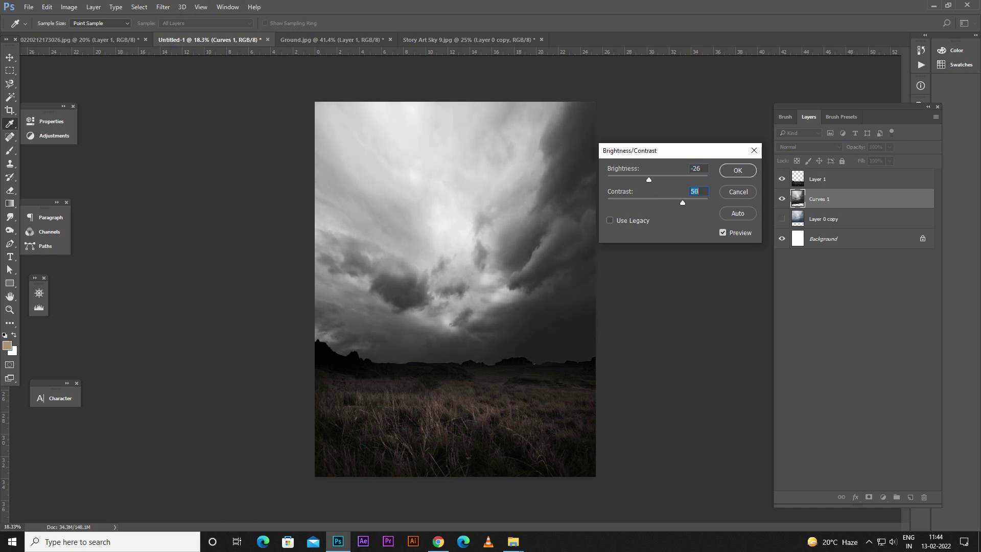
key("shift+Tab")
key("shift+Up")
key("shift+Up")
key("Down")
key("Down")
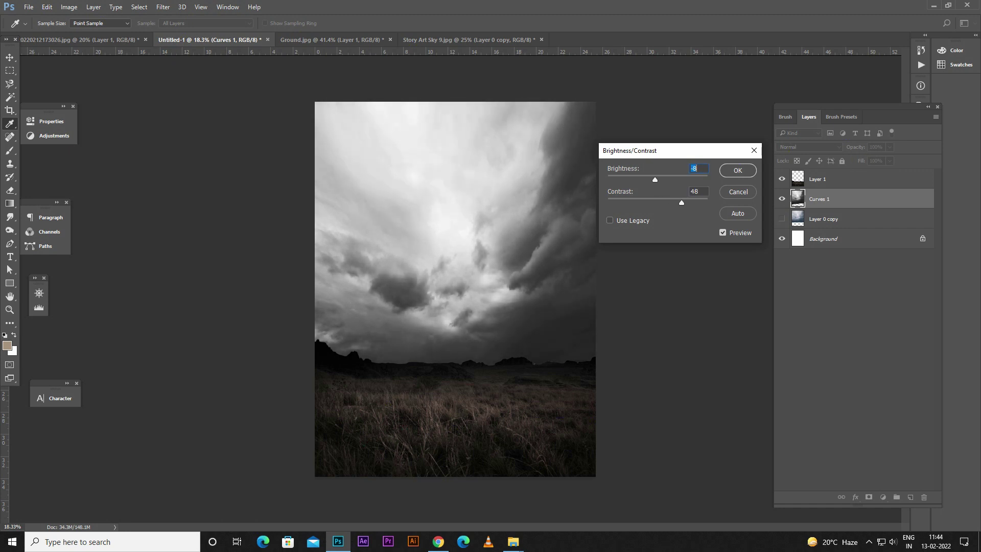
left_click(738, 171)
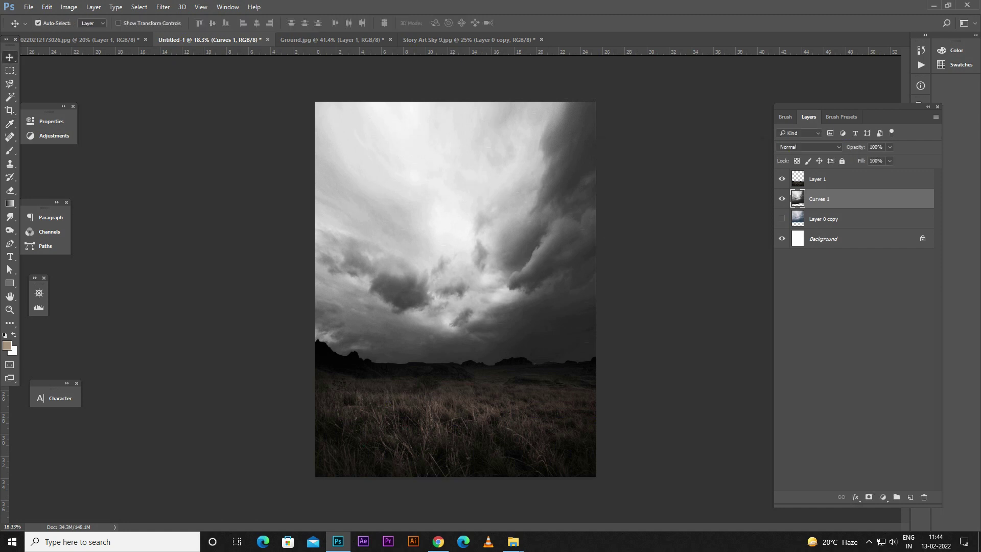
left_click(883, 497)
- Add a Color Balance adjustment with cooler midtones, clipped to Curves 1 so only the sky changes
left_click(915, 383)
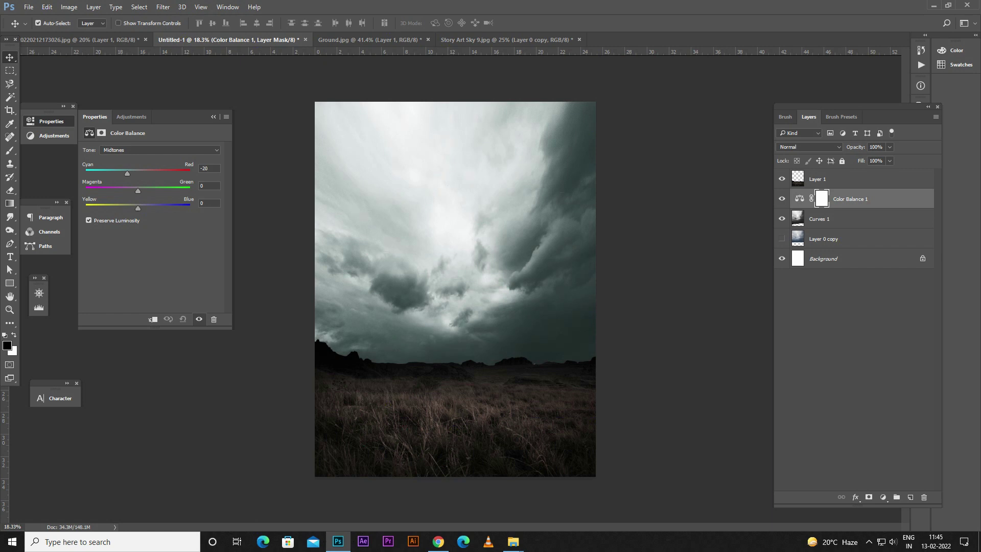
left_click_drag(138, 190, 149, 190)
key("ctrl+a")
type("0")
left_click_drag(138, 208, 128, 208)
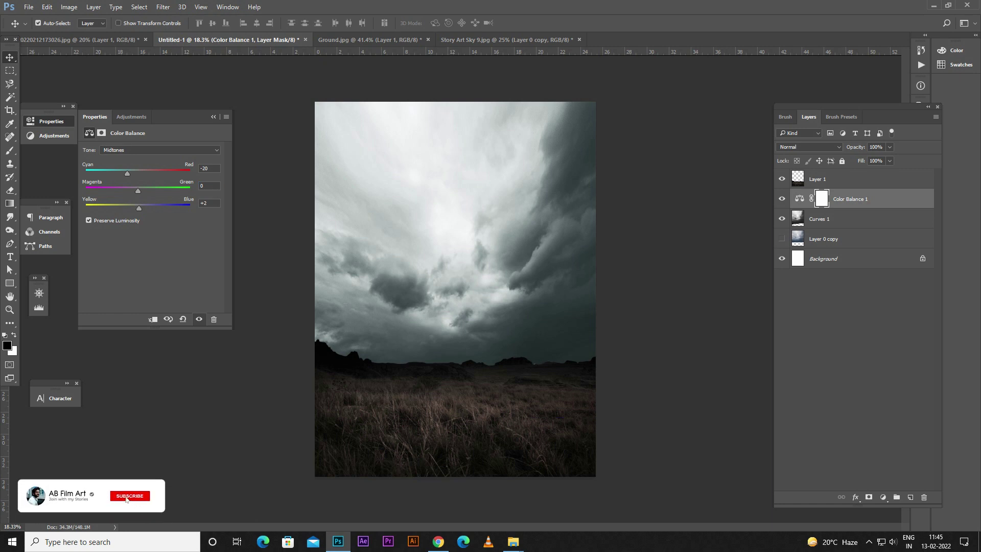
key("ctrl+alt+g")
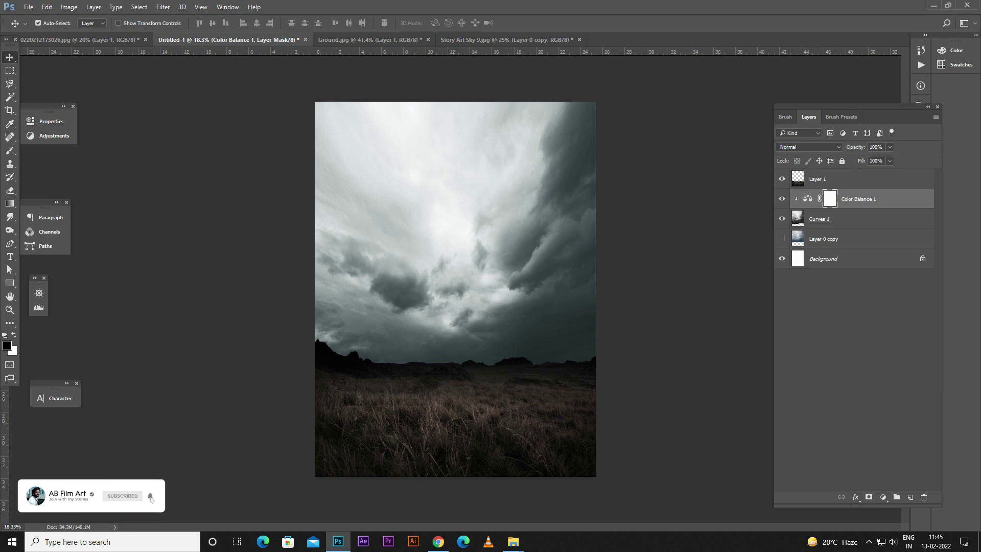
- Create a new empty layer and ready the Brush with default black and white colours
key("ctrl+plus")
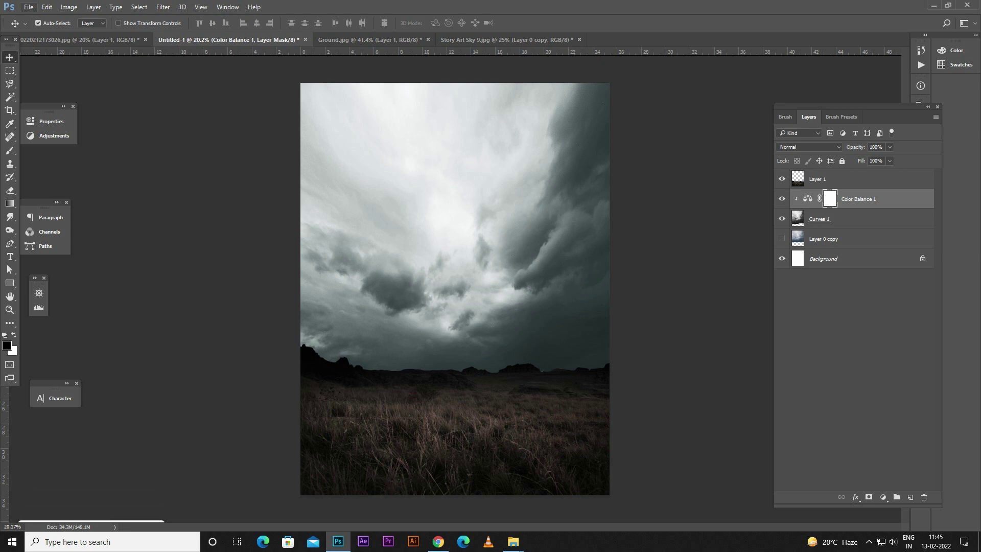
key("ctrl+shift+alt+n")
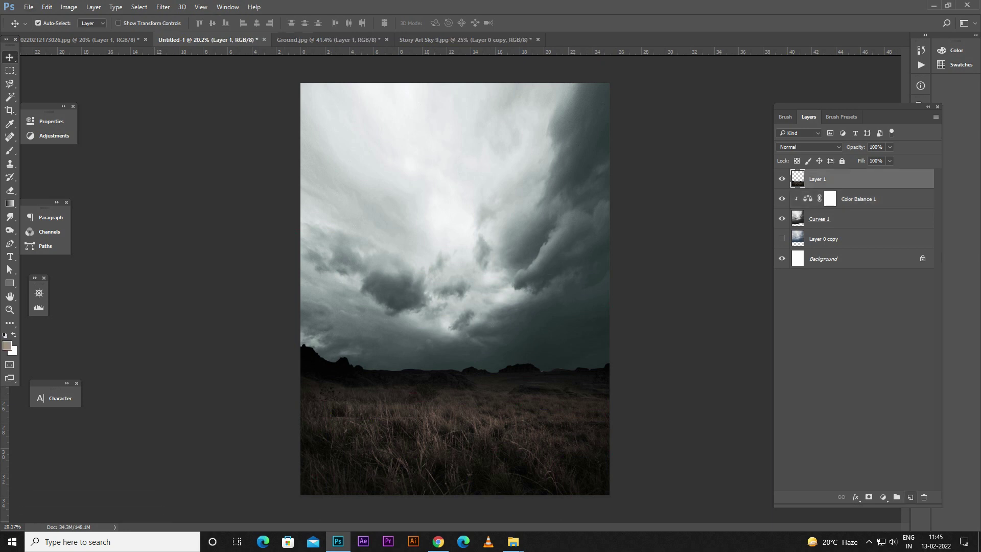
key("b")
key("d")
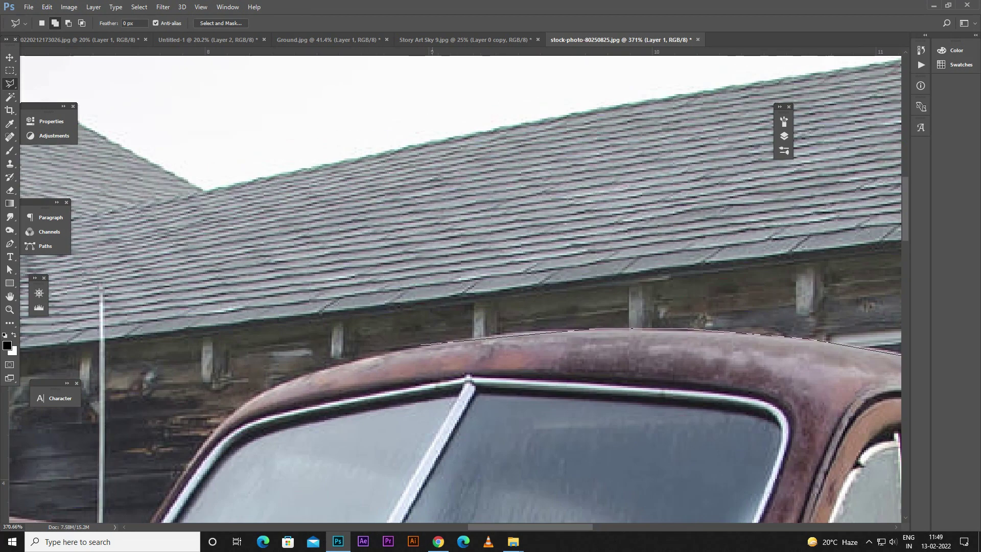
- Start a lasso outline near the car roof, fit the photo in view, and set feather to 0 px
left_click_drag(308, 373, 314, 368)
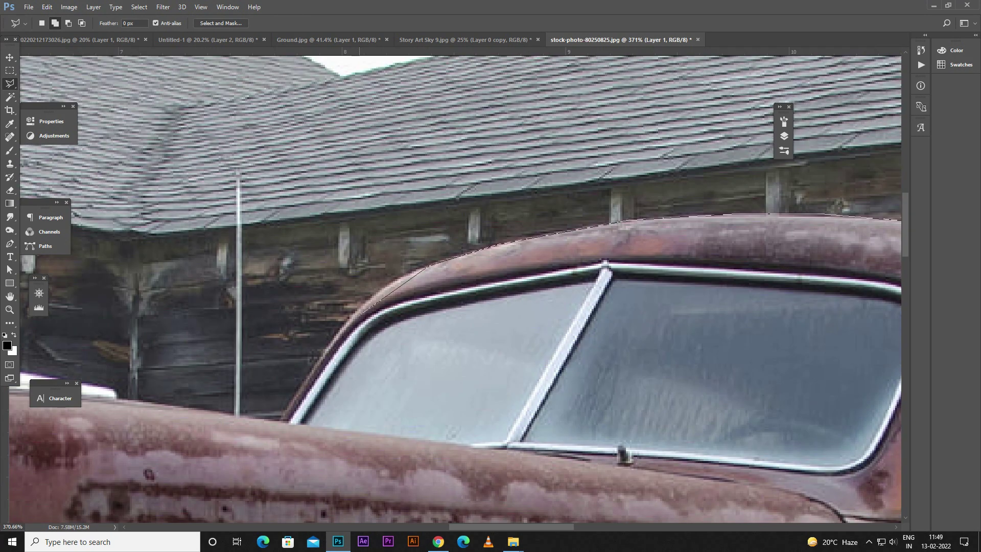
mouse_move(405, 274)
left_mouse_down()
mouse_move(302, 383)
mouse_move(601, 398)
mouse_move(336, 361)
left_mouse_up()
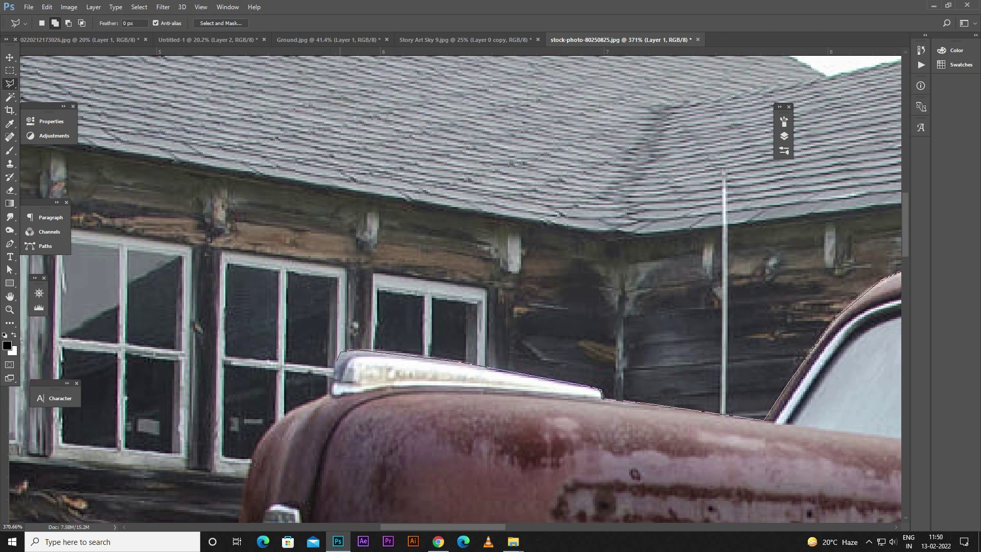
key("ctrl+0")
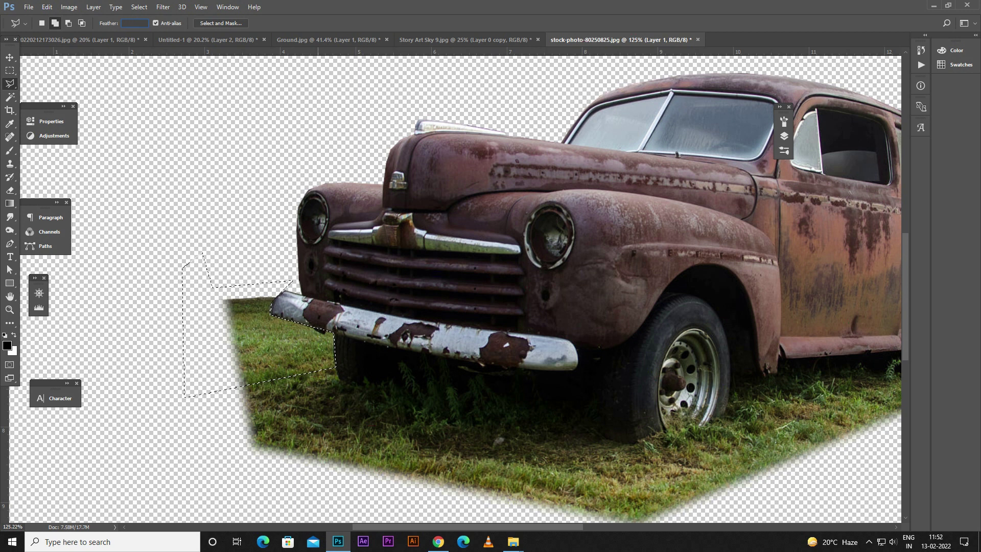
key("Return")
key("Return")
- Trace the grass left of the bumper and delete it, undoing the feathered attempt
left_click(184, 266)
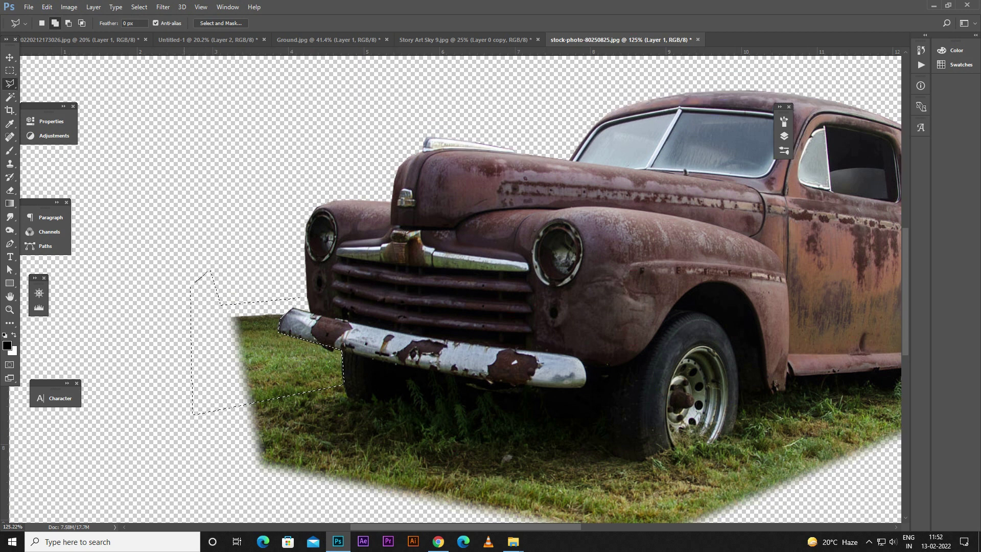
key("shift+F6")
key("Return")
key("Delete")
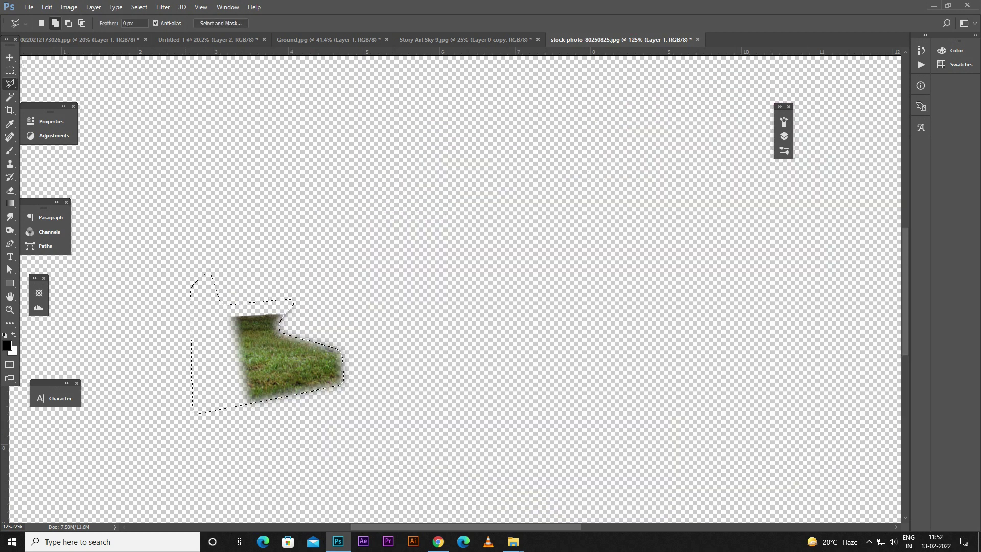
key("ctrl+z")
key("Delete")
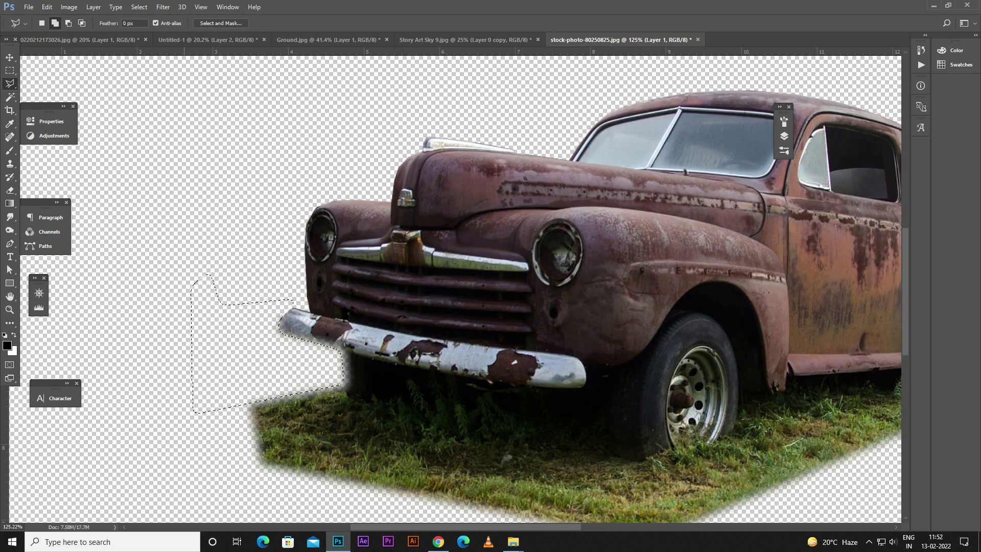
key("ctrl+z")
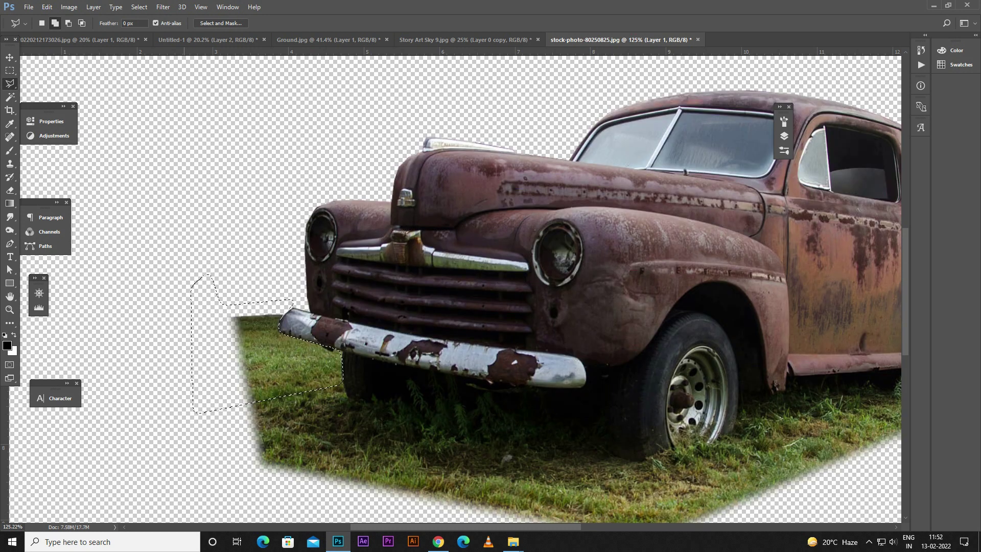
key("ctrl+z")
key("Delete")
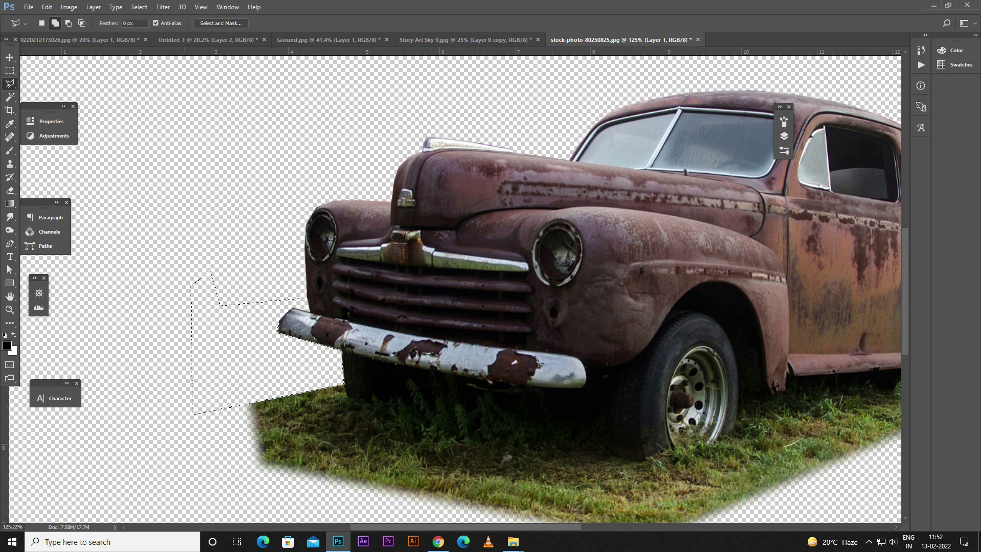
scroll(360, 286, "down", 5, "alt")
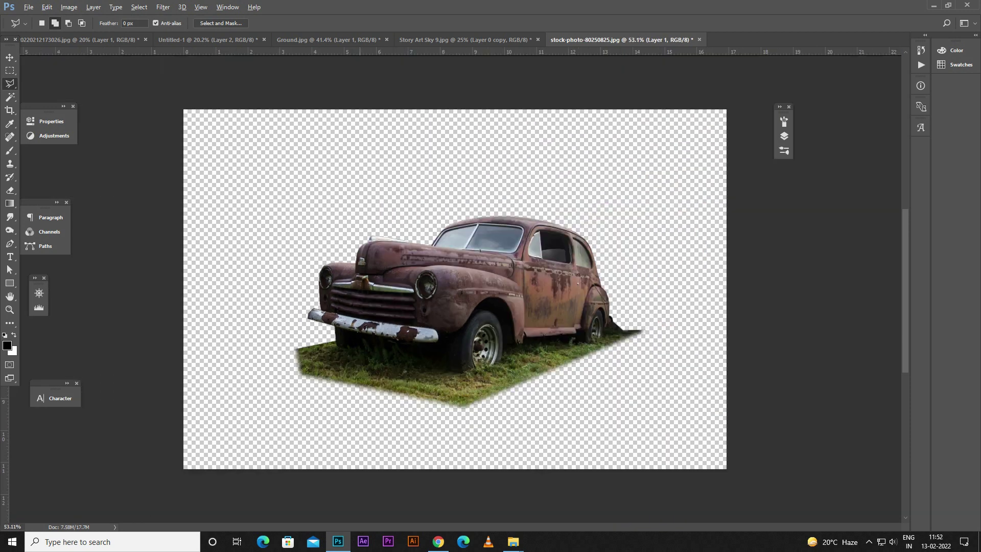
scroll(455, 288, "down", 2)
- Drop the cut-out car into Untitled-1 and convert its Layer 3 to a smart object
key("v")
left_click_drag(460, 286, 330, 40)
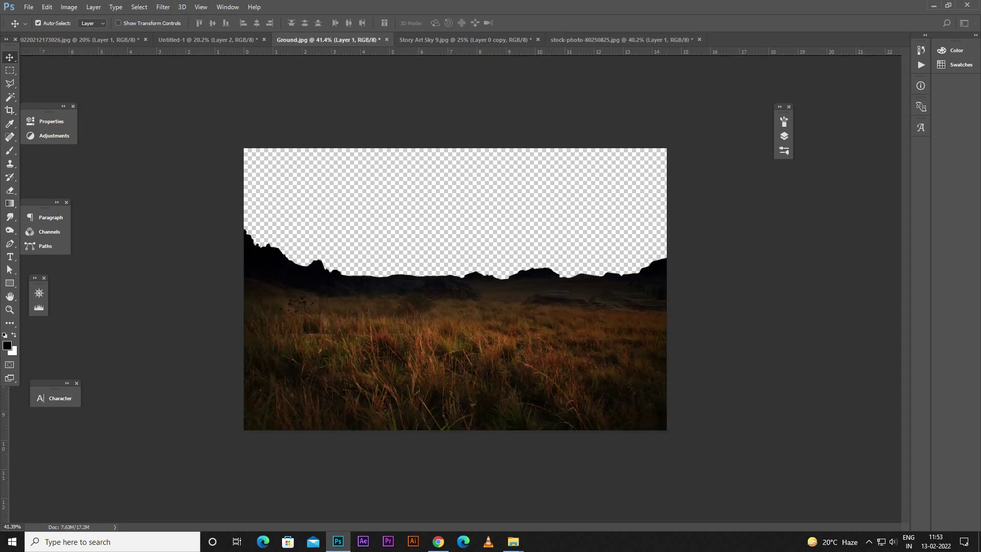
key("ctrl+shift+Tab")
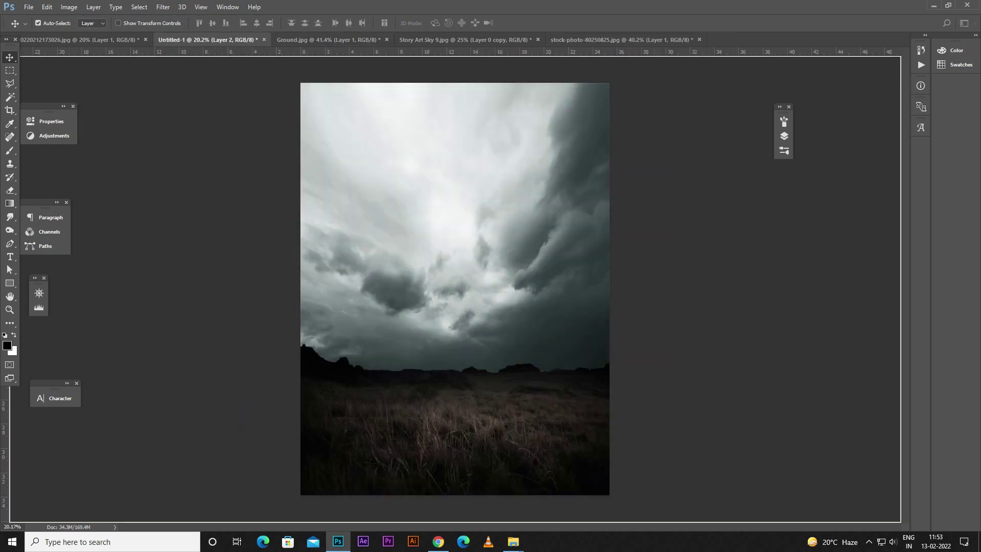
left_click_drag(493, 396, 483, 397)
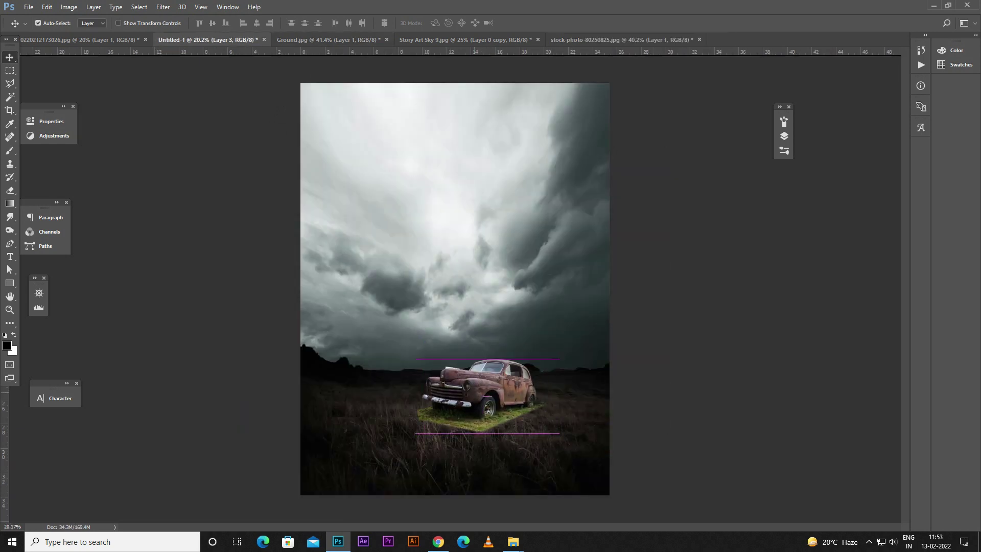
key("F7")
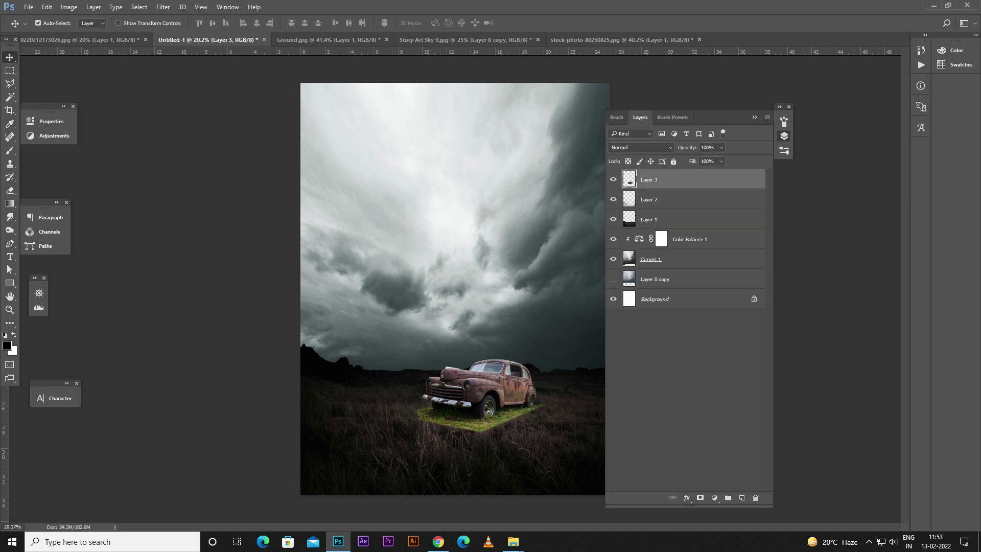
right_click(677, 179)
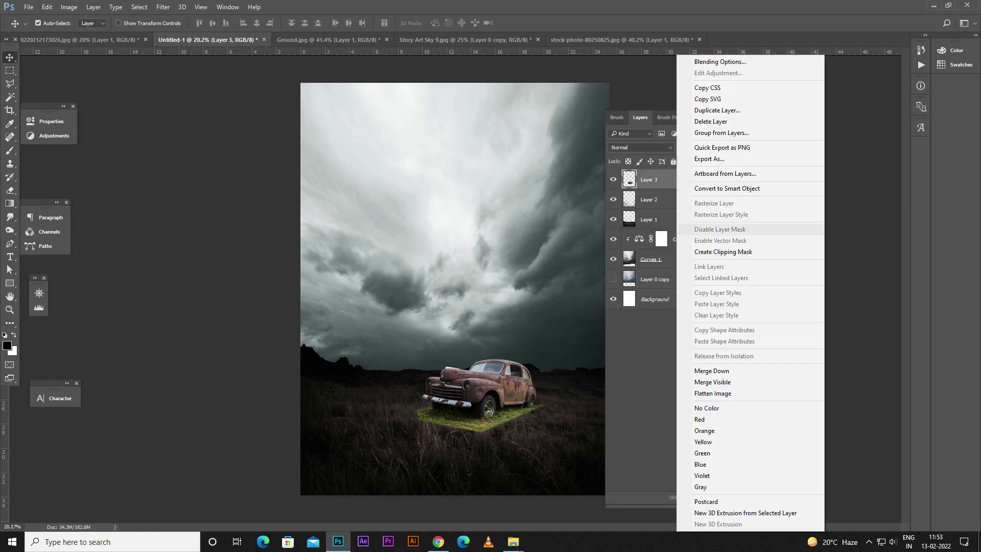
left_click(705, 189)
- Scale the car up to about 196% and position it on the grassland
key("ctrl+t")
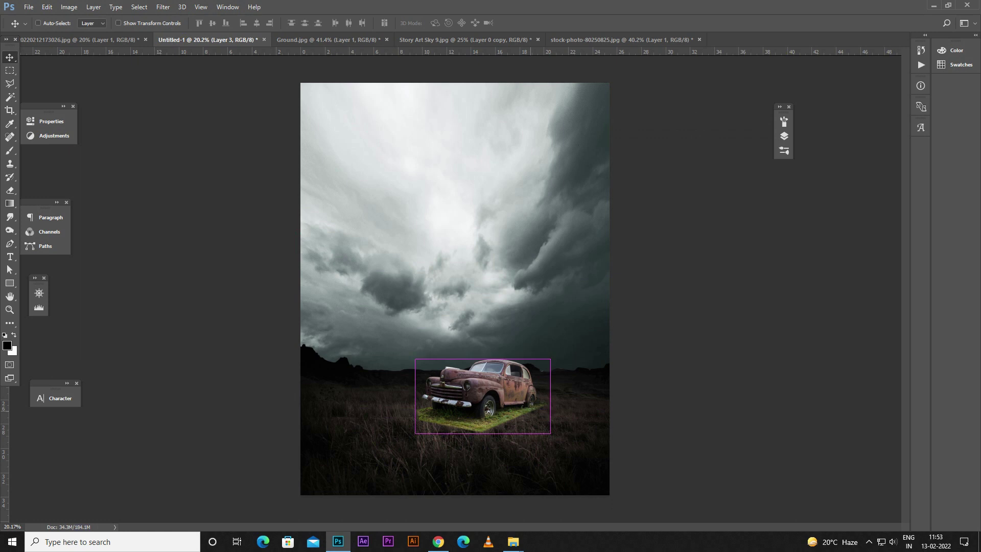
left_click_drag(550, 360, 657, 313)
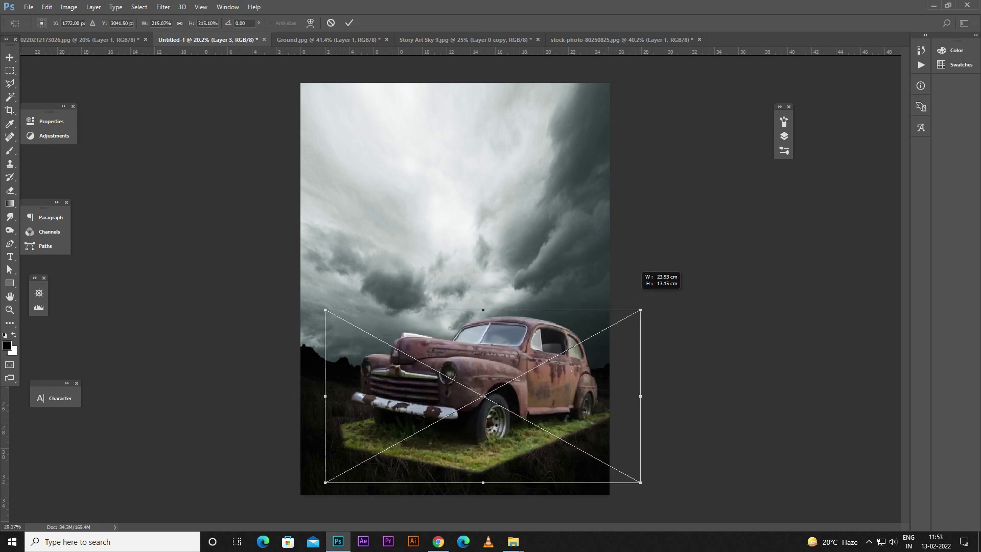
mouse_move(542, 350)
left_mouse_down()
mouse_move(525, 351)
mouse_move(539, 355)
left_mouse_up()
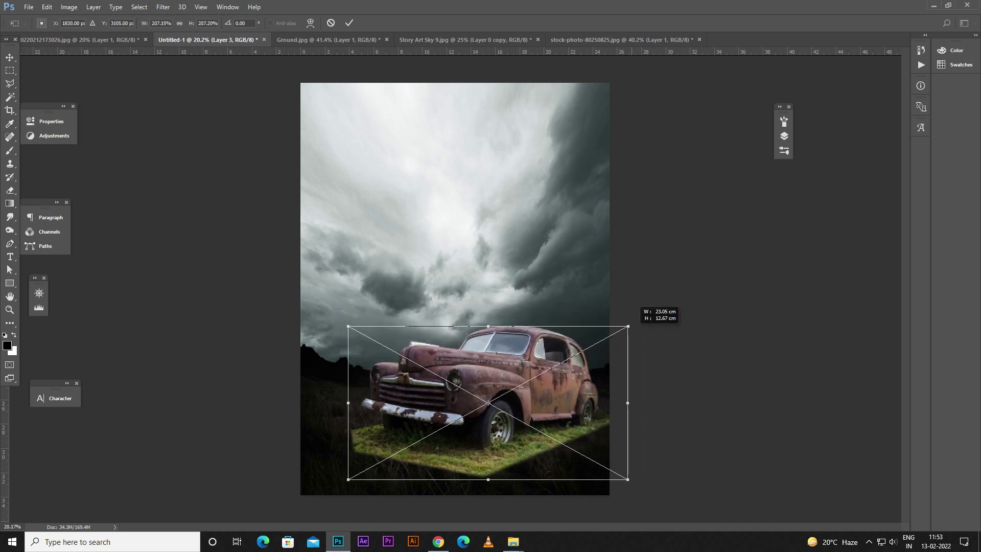
left_click_drag(652, 313, 613, 333)
mouse_move(534, 379)
left_mouse_down()
mouse_move(553, 379)
mouse_move(533, 378)
left_mouse_up()
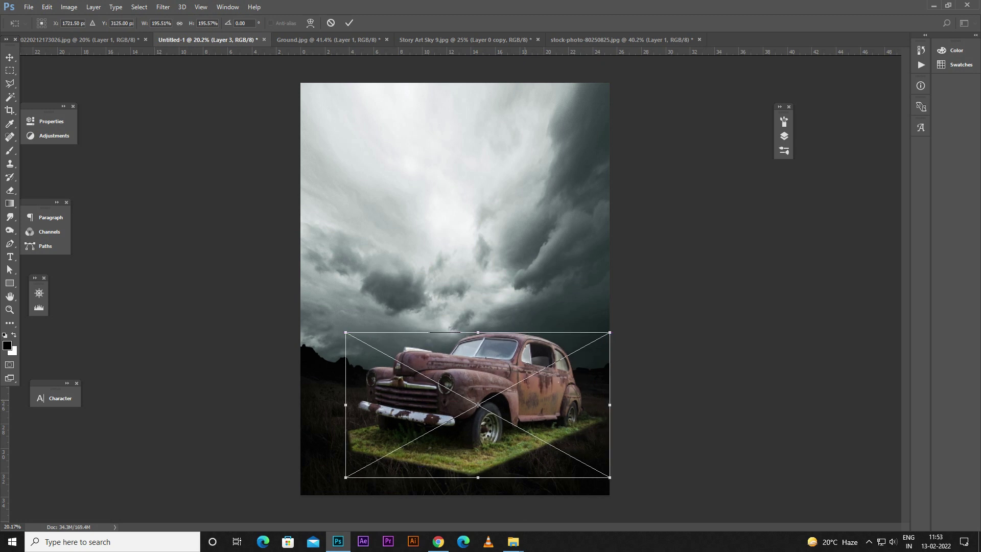
key("Return")
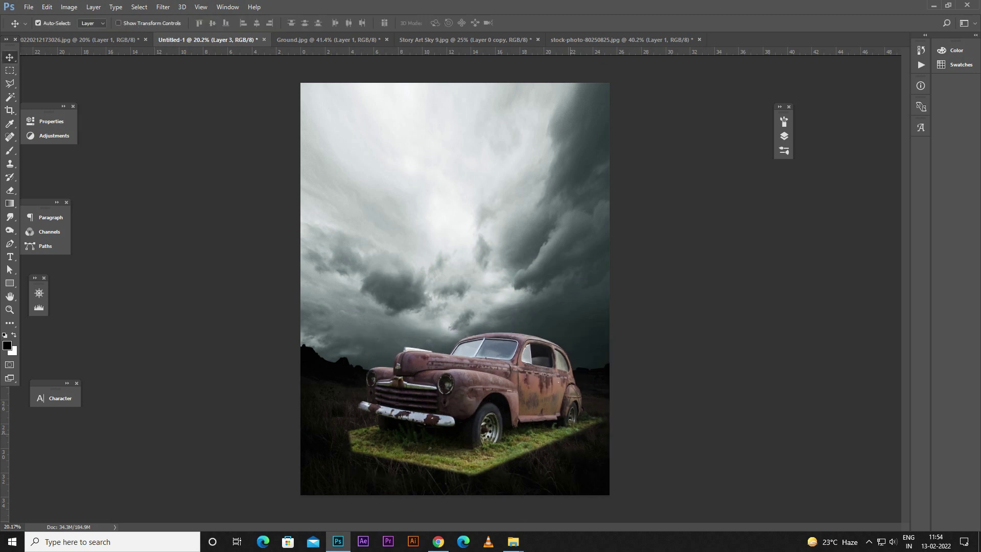
left_click(921, 85)
left_click(921, 85)
- Add a layer mask to the car's Layer 3 and set a black brush to 100% opacity and flow
left_click(784, 136)
left_click_drag(710, 122, 870, 145)
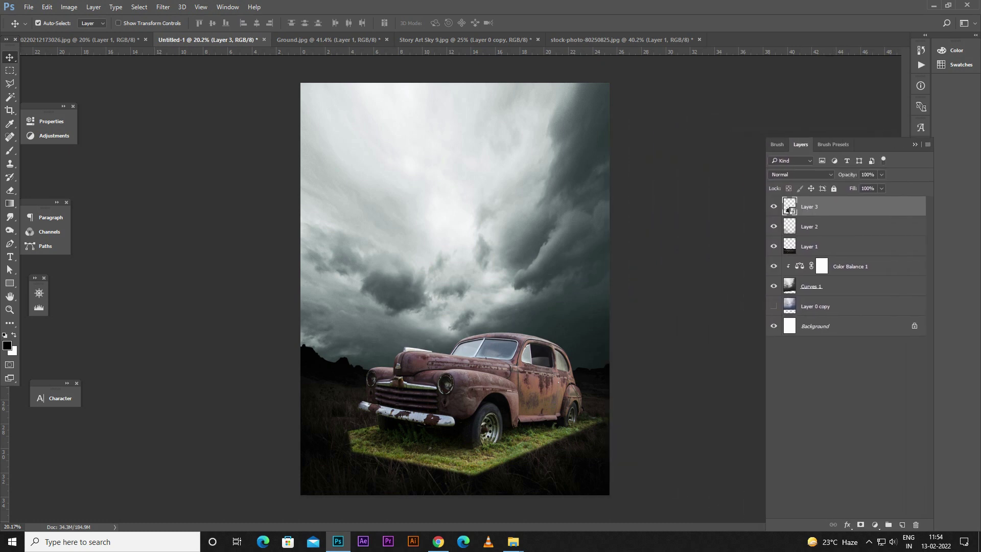
left_click(841, 524)
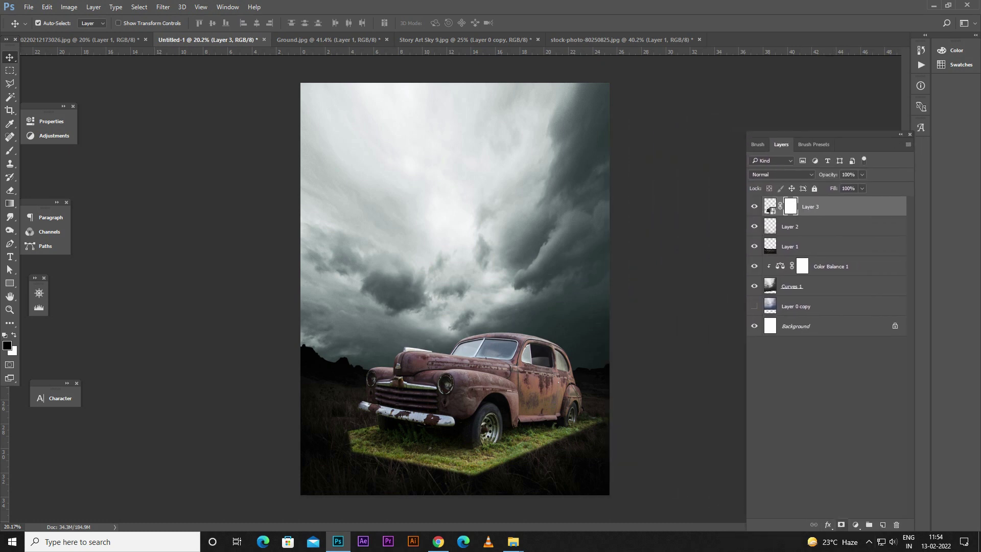
scroll(482, 357, "up", 1)
key("b")
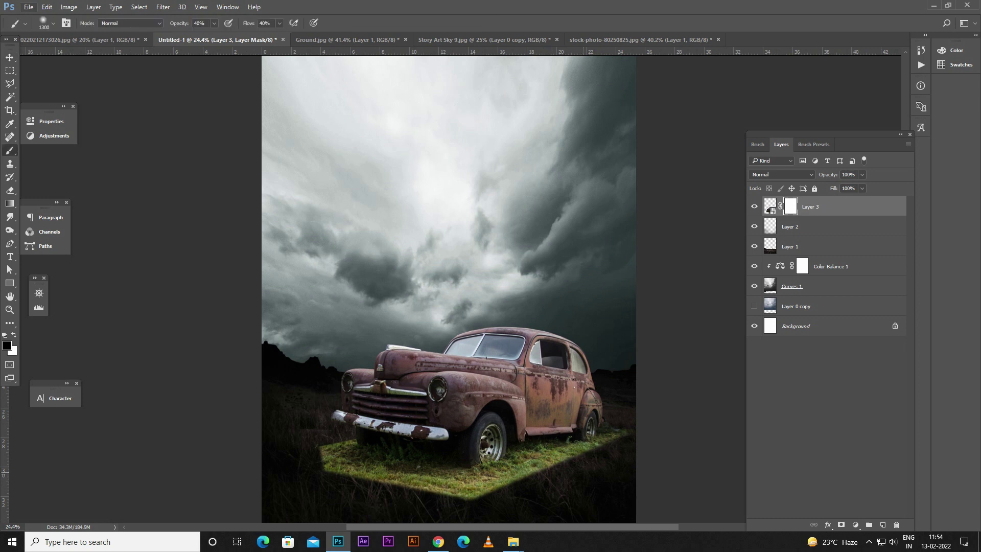
key("bracketleft")
key("bracketleft")
key("bracketleft")
key("alt")
key("0")
key("shift+0")
key("F5")
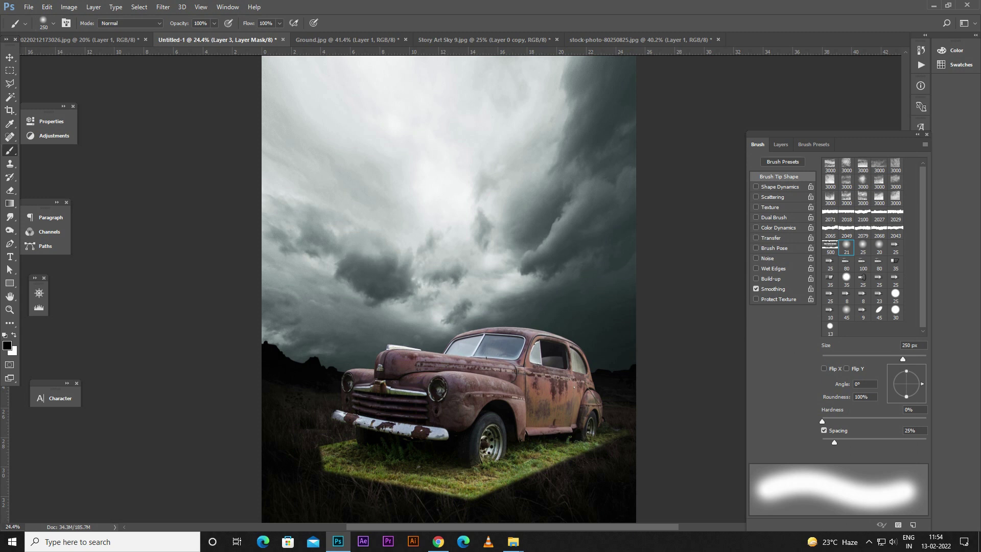
key("F5")
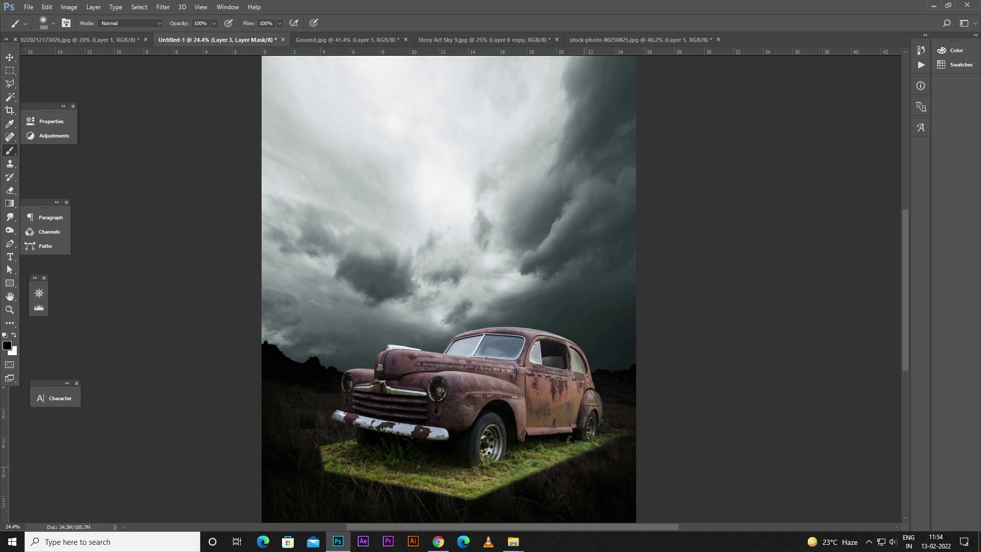
- Paint black on the mask over the grass along the car's base and around the front wheel
key("bracketleft")
mouse_move(588, 449)
left_mouse_down()
mouse_move(450, 490)
mouse_move(327, 450)
mouse_move(352, 444)
left_mouse_up()
key("bracketleft")
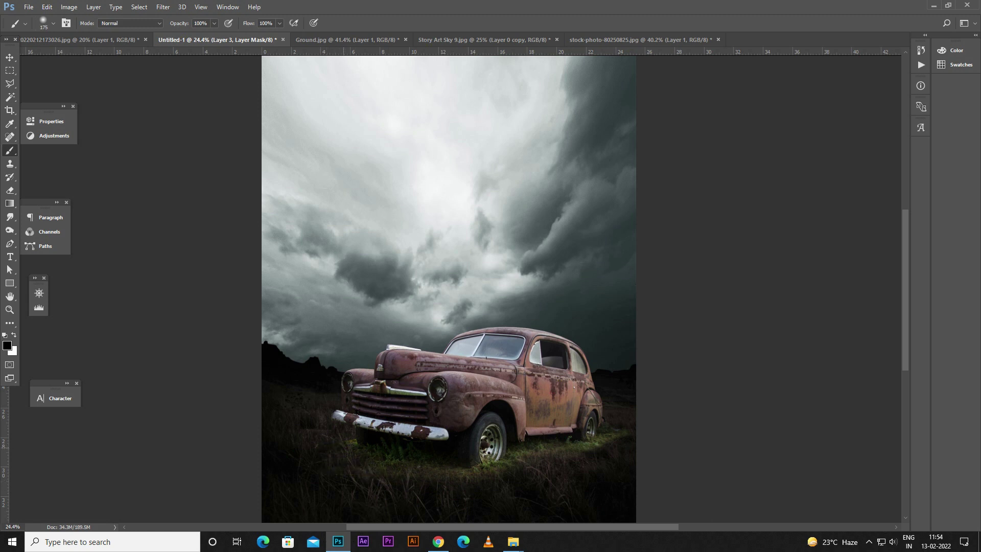
left_click(380, 470)
mouse_move(443, 474)
left_mouse_down()
mouse_move(503, 474)
mouse_move(611, 438)
left_mouse_up()
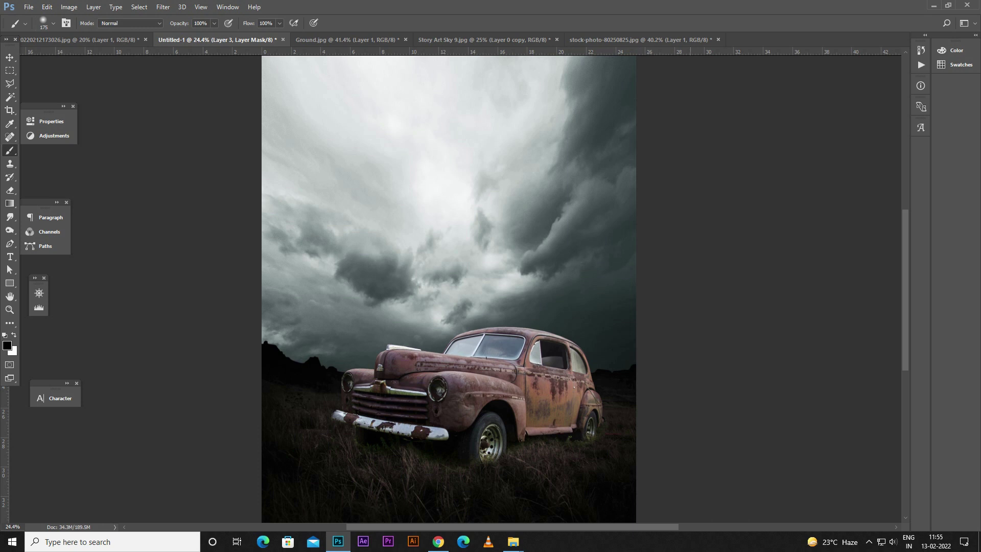
key("F7")
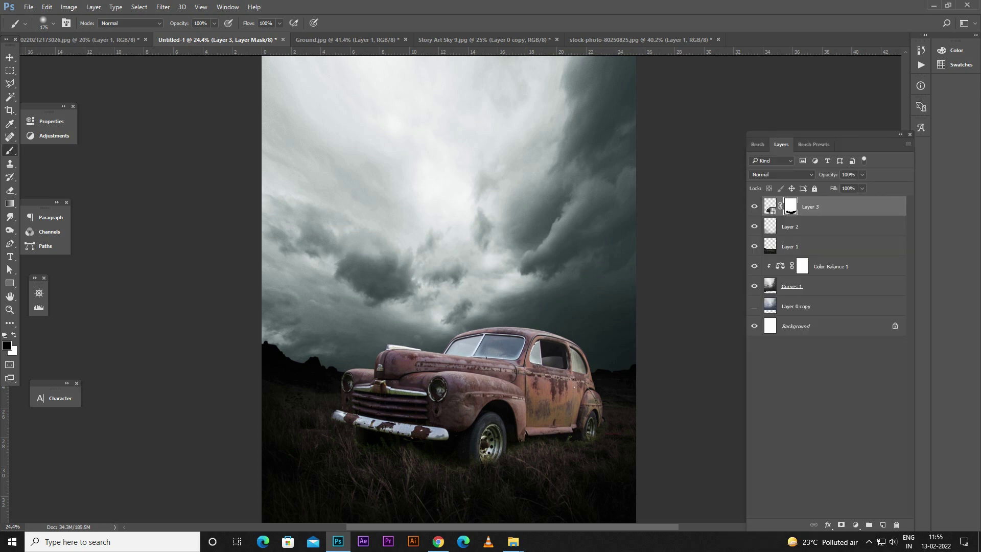
- Add a Channel Mixer clipped to the car layer and raise its green mix for a teal tint
left_click_drag(828, 135, 806, 89)
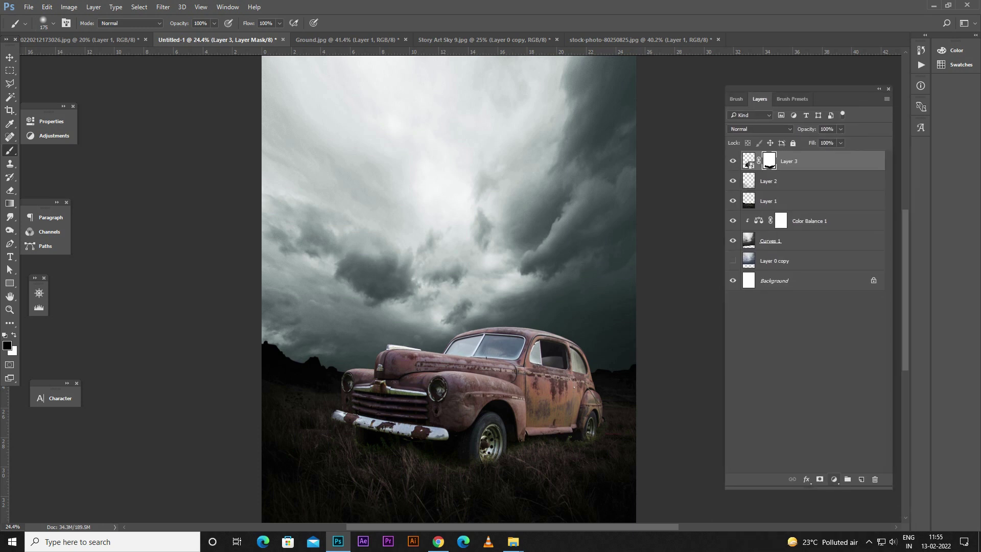
left_click(834, 480)
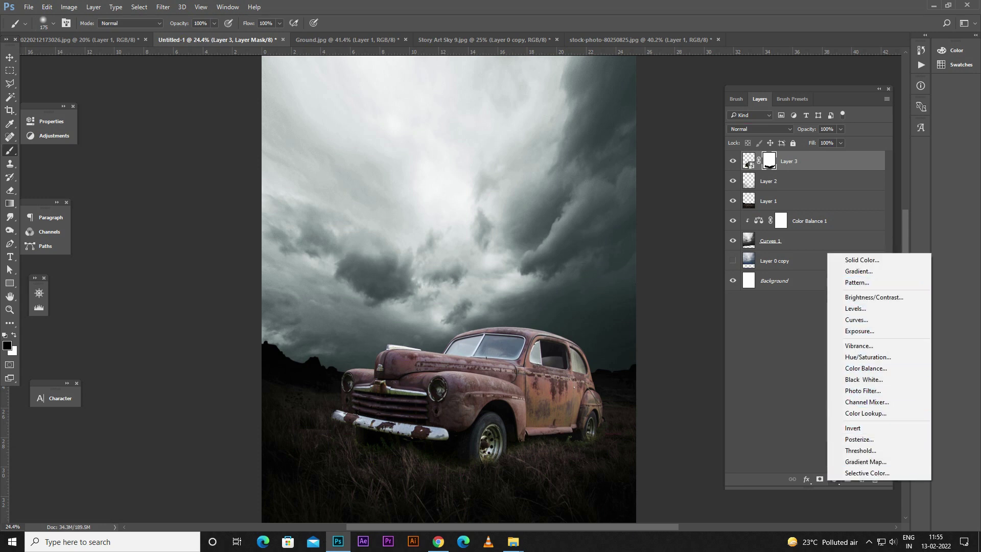
left_click(867, 402)
left_click(153, 319)
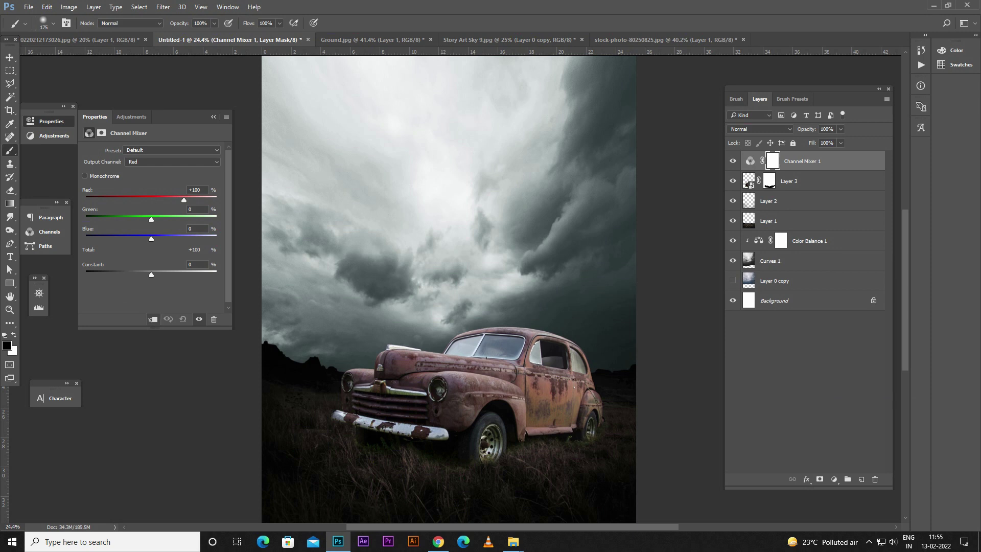
mouse_move(152, 219)
left_mouse_down()
mouse_move(191, 219)
mouse_move(107, 239)
left_mouse_up()
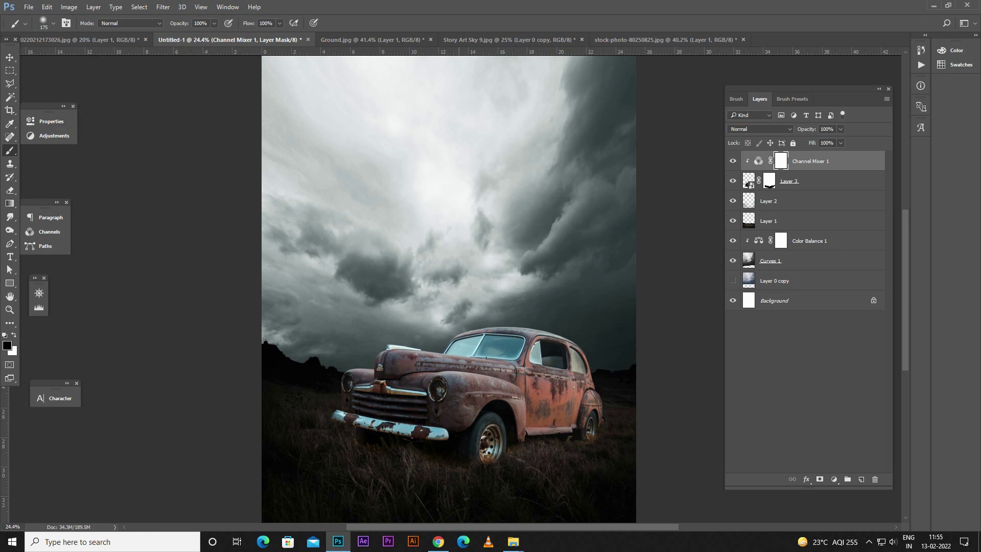
- Nudge the car right and down, then lower the Channel Mixer's green mix slightly
key("v")
mouse_move(471, 347)
left_mouse_down()
mouse_move(511, 357)
mouse_move(483, 343)
left_mouse_up()
double_click(759, 161)
left_click_drag(192, 219, 180, 199)
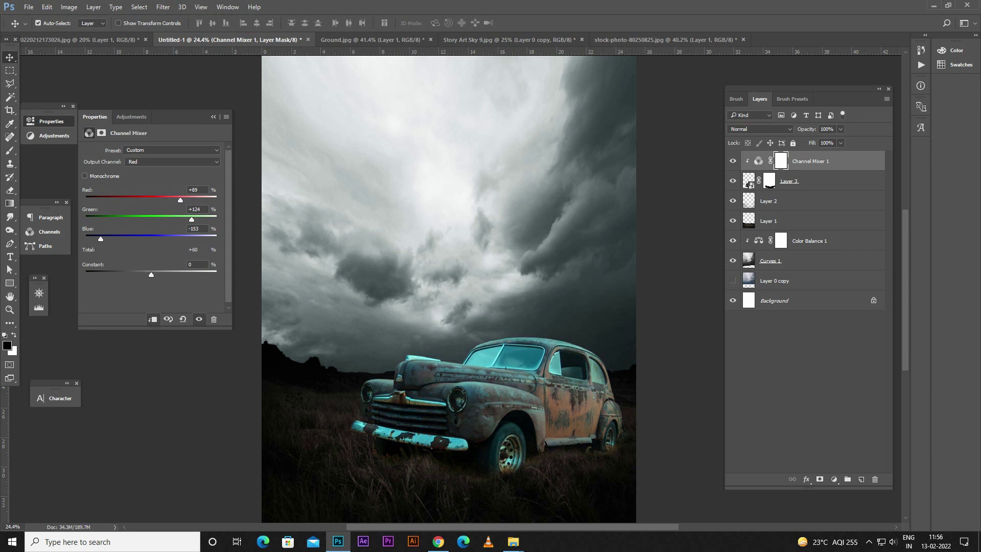
left_click(51, 121)
- Reselect the car's Layer 3, switch to the Brush, and add an empty Layer 4 above it
key("alt+bracketleft")
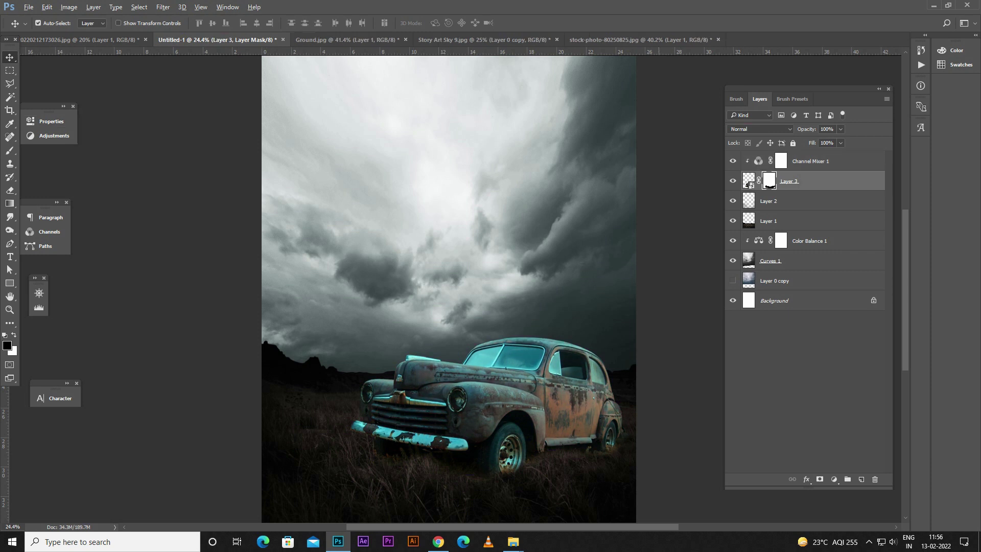
scroll(562, 462, "up", 2, "alt")
scroll(563, 463, "up", 2, "alt")
scroll(363, 289, "down", 3)
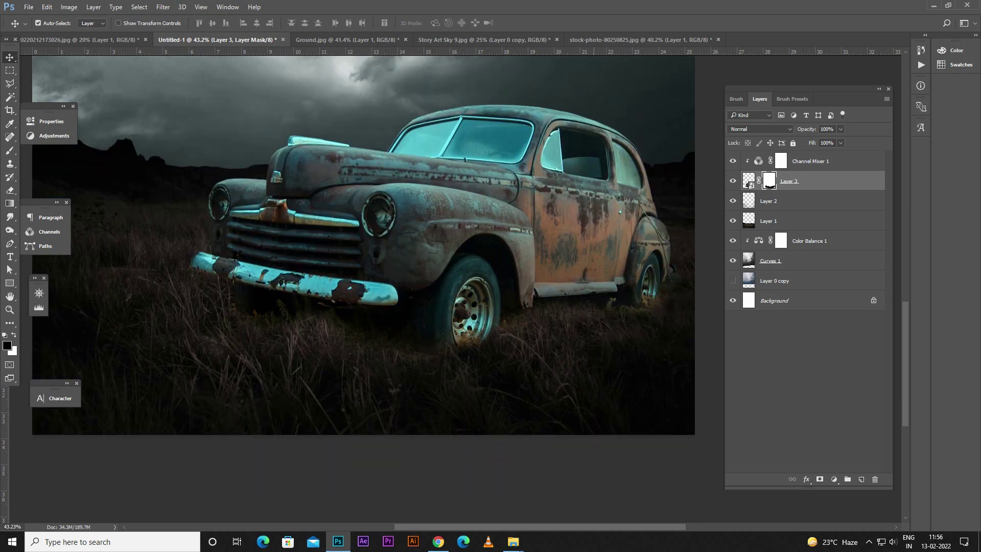
scroll(592, 337, "up", 2, "alt")
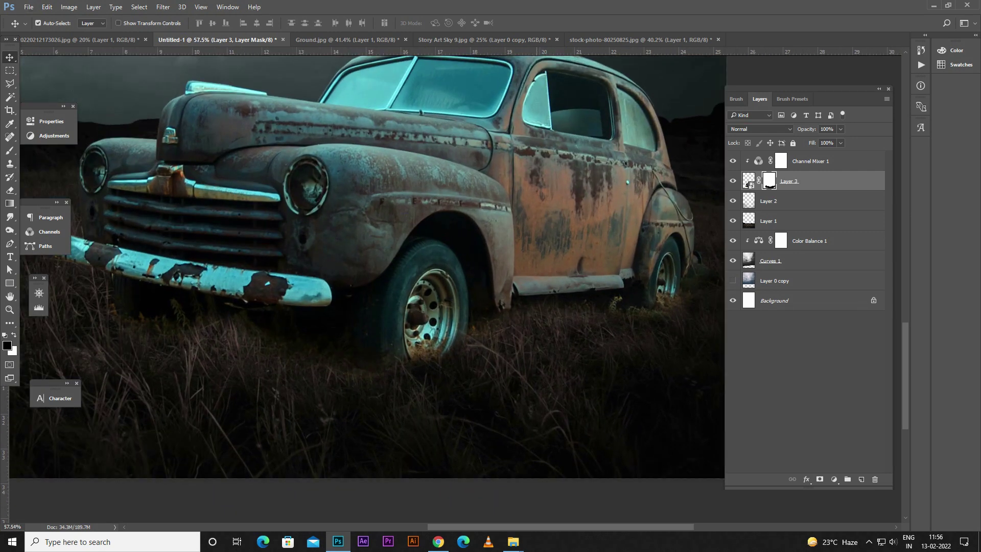
key("b")
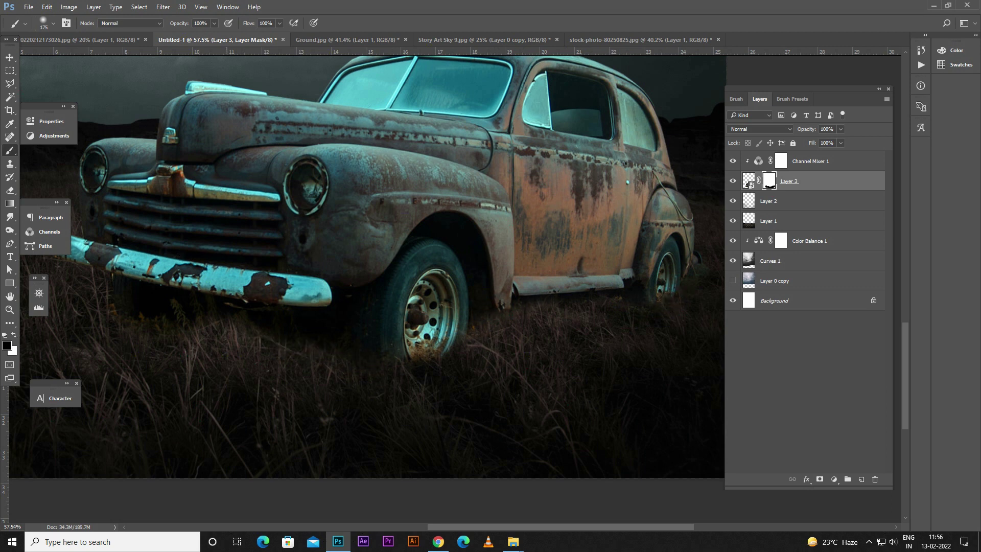
scroll(327, 347, "left", 3)
scroll(344, 327, "left", 1)
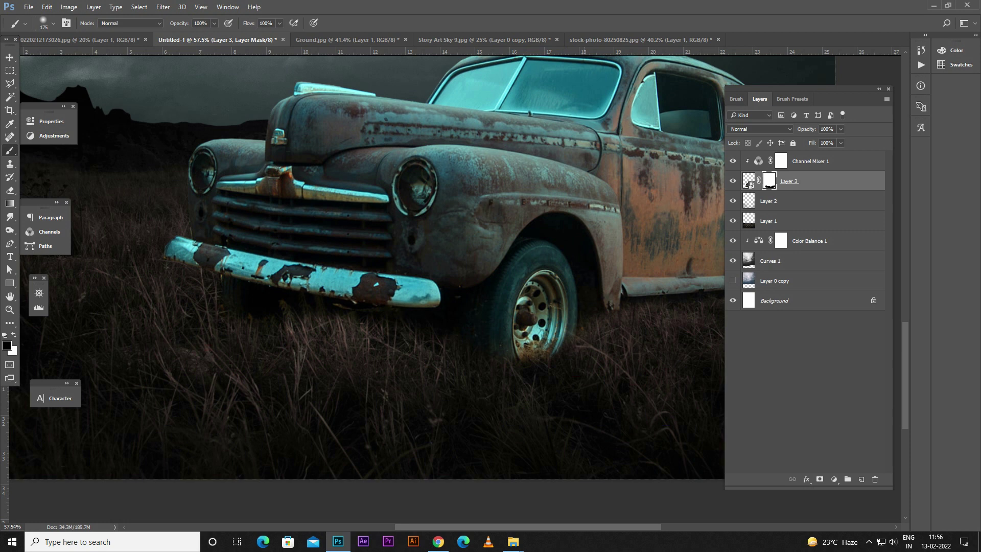
scroll(511, 363, "down", 3)
scroll(511, 363, "down", 2)
scroll(511, 363, "up", 2)
scroll(511, 363, "up", 1)
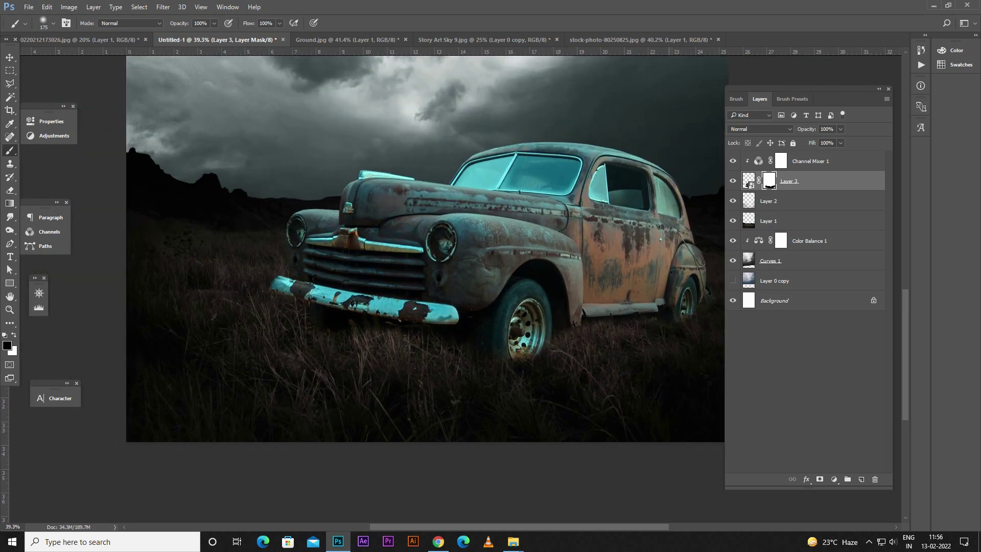
left_click(861, 479, "ctrl")
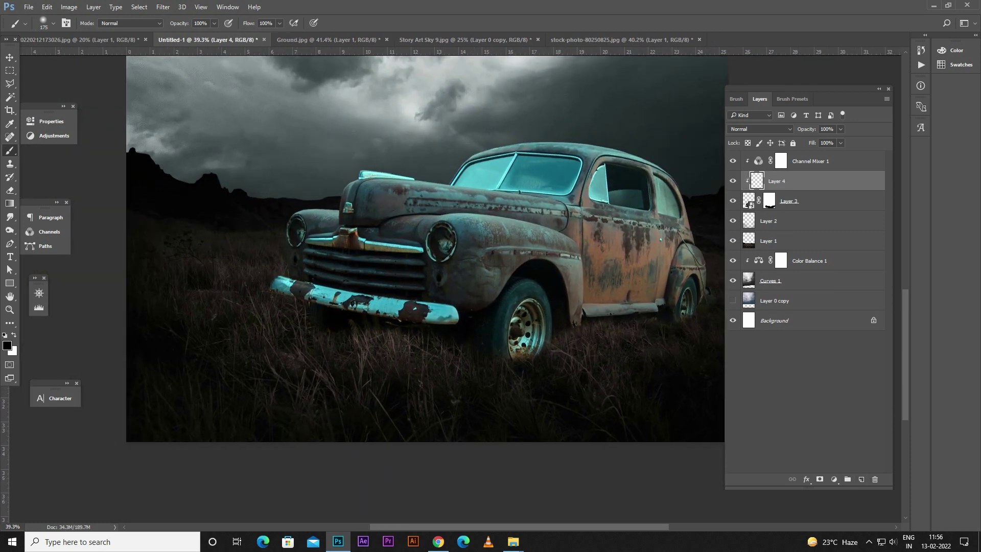
- Paint a soft black shadow under the car on Layer 4, then set brush opacity and flow to 40%
left_click_drag(583, 334, 651, 332)
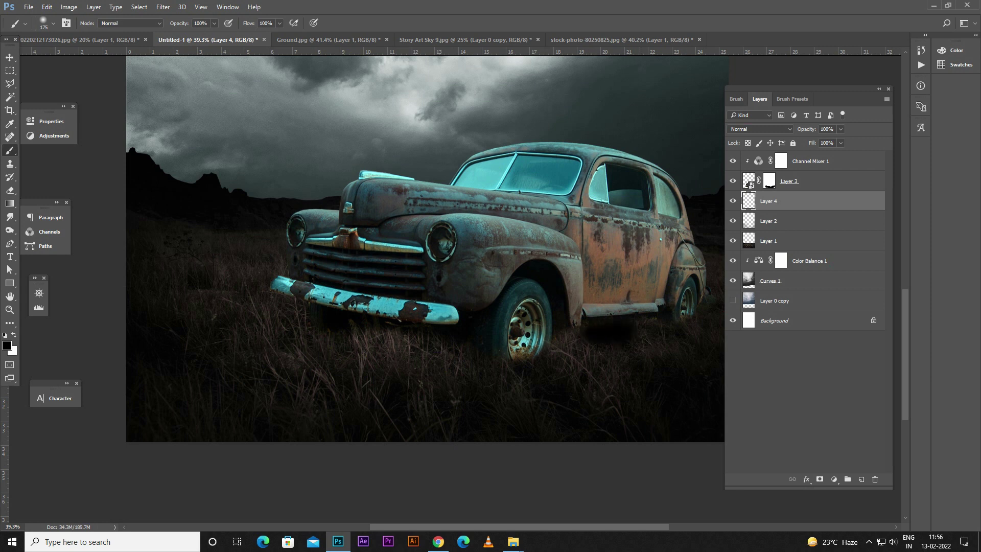
type("40")
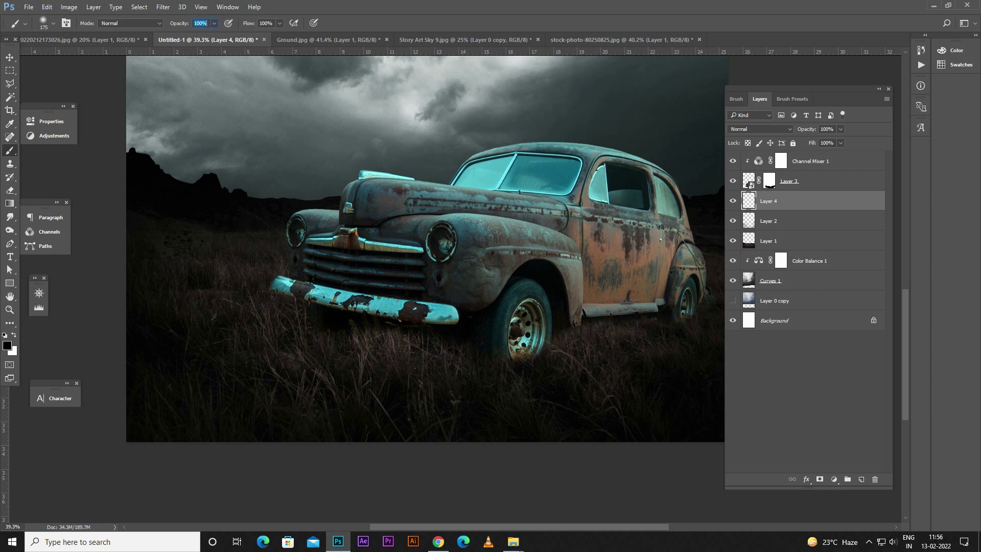
key("Tab")
type("40")
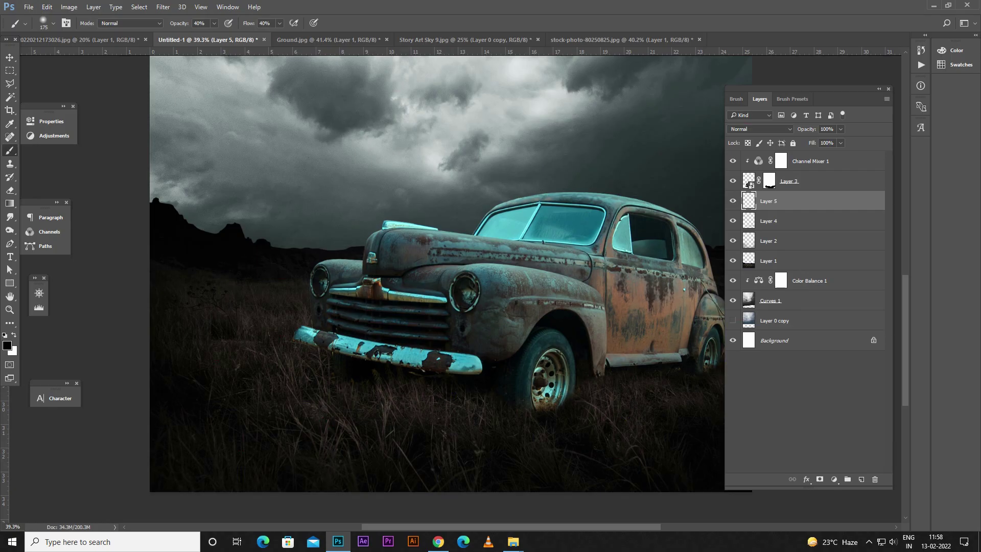
- Pick a near-black brown foreground, shrink the brush, and move Layer 5 to the top, clipped
left_click(7, 346)
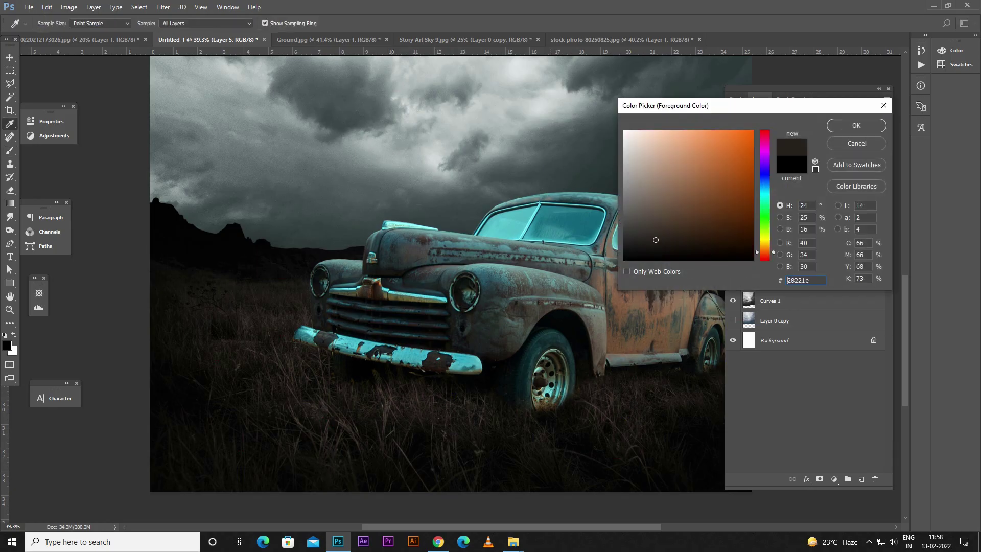
left_click(669, 252)
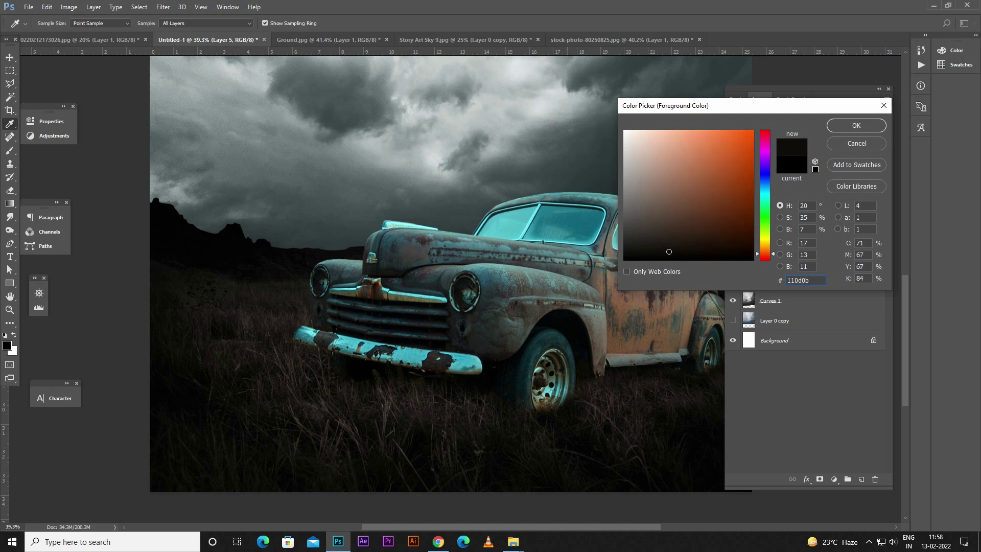
left_click(856, 126)
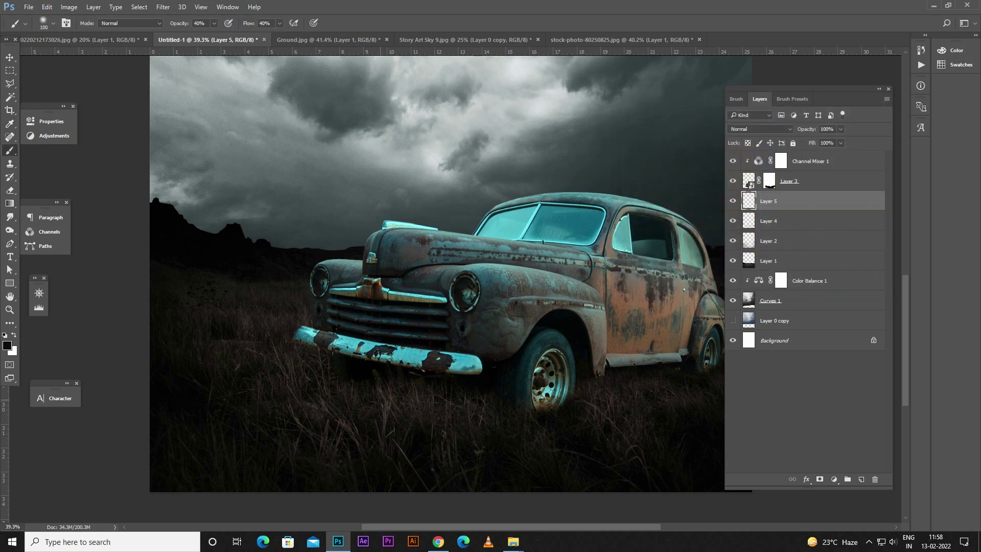
key("bracketleft")
key("bracketleft")
key("ctrl+bracketright")
key("ctrl+bracketright")
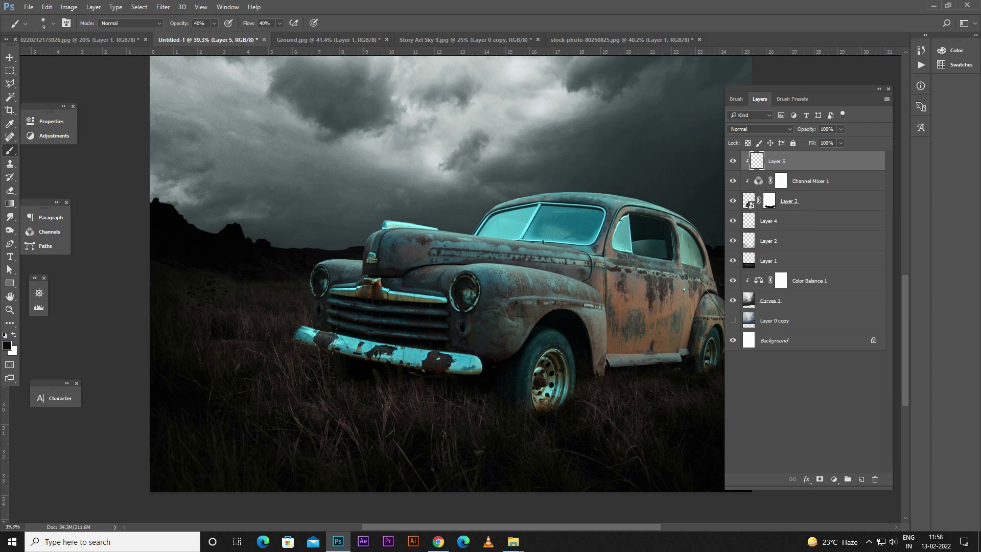
- Set a warm brown foreground colour, zoom in on the car's lower middle, and make Layer 3 active
left_click(8, 346)
left_click(693, 207)
left_click(857, 125)
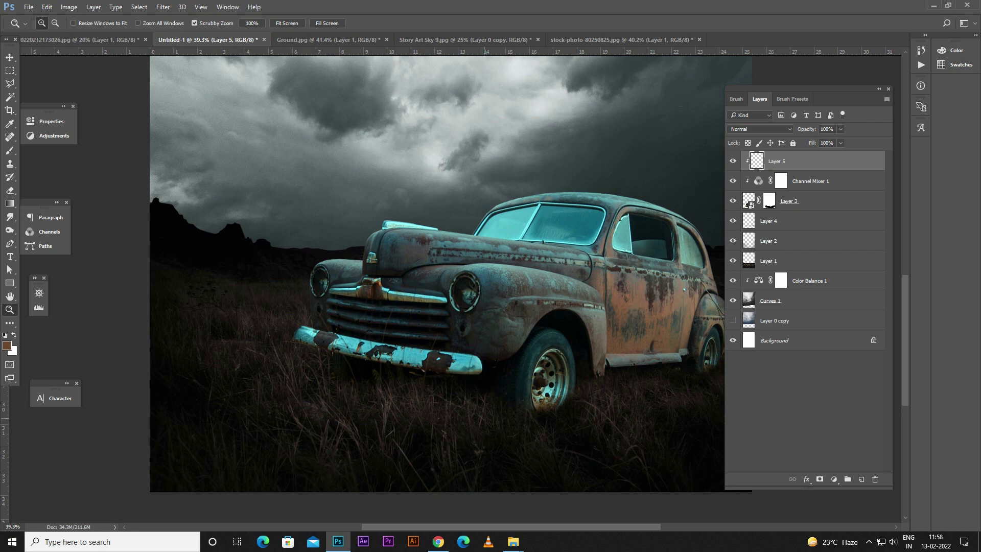
left_click(484, 422)
key("b")
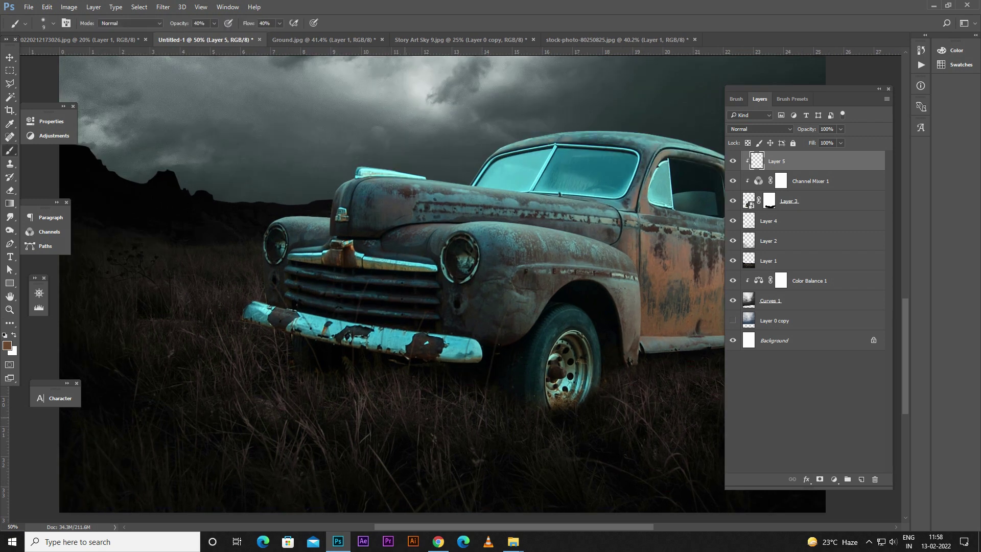
scroll(461, 377, "down", 5)
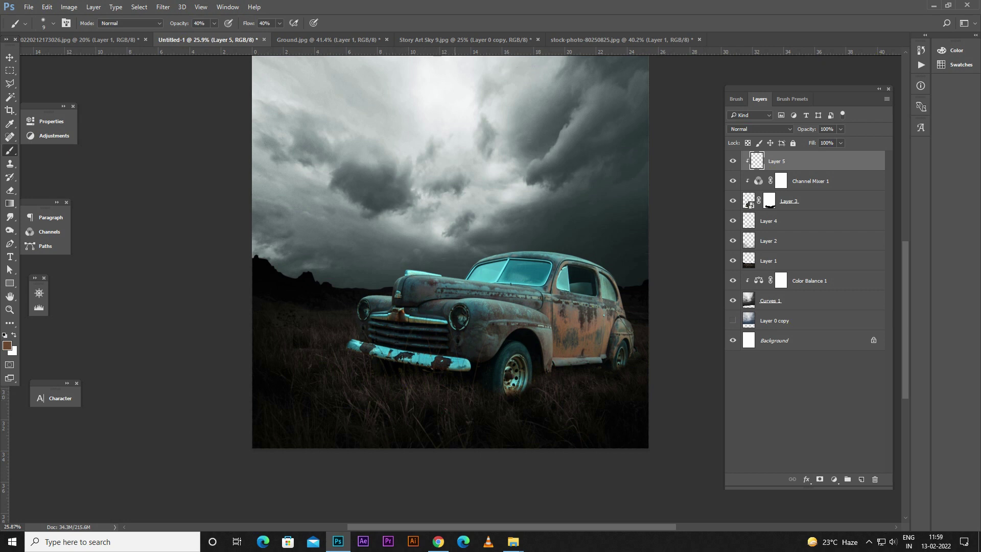
key("v")
left_click(789, 201)
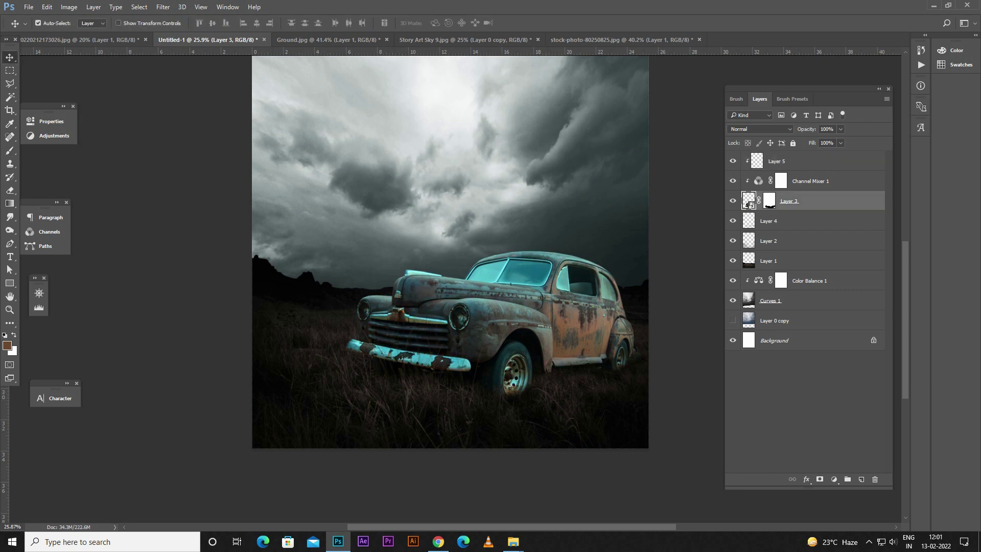
- Set Channel Mixer Red-output Blue to -127 and Green output to Red 0, Green +86, Blue +18
double_click(781, 180)
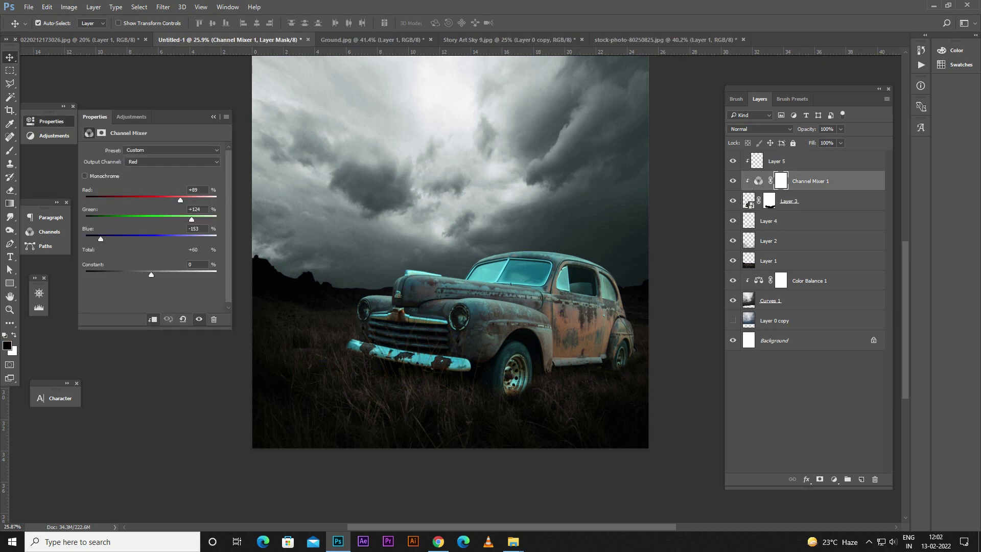
left_click_drag(101, 239, 110, 238)
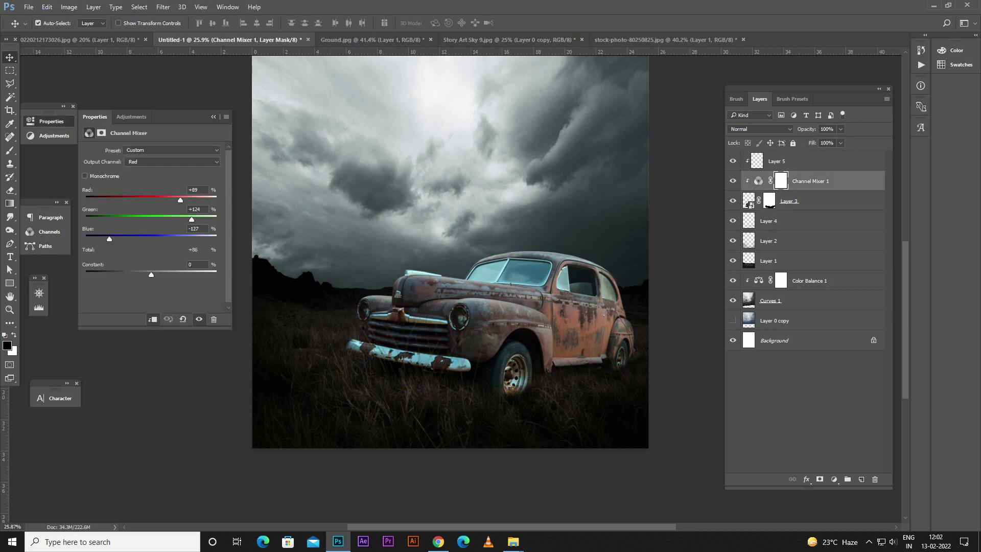
left_click(171, 162)
left_click(153, 179)
left_click_drag(152, 239, 156, 239)
key("ctrl+z")
mouse_move(151, 199)
left_mouse_down()
mouse_move(161, 200)
mouse_move(152, 200)
left_mouse_up()
left_click_drag(184, 219, 158, 238)
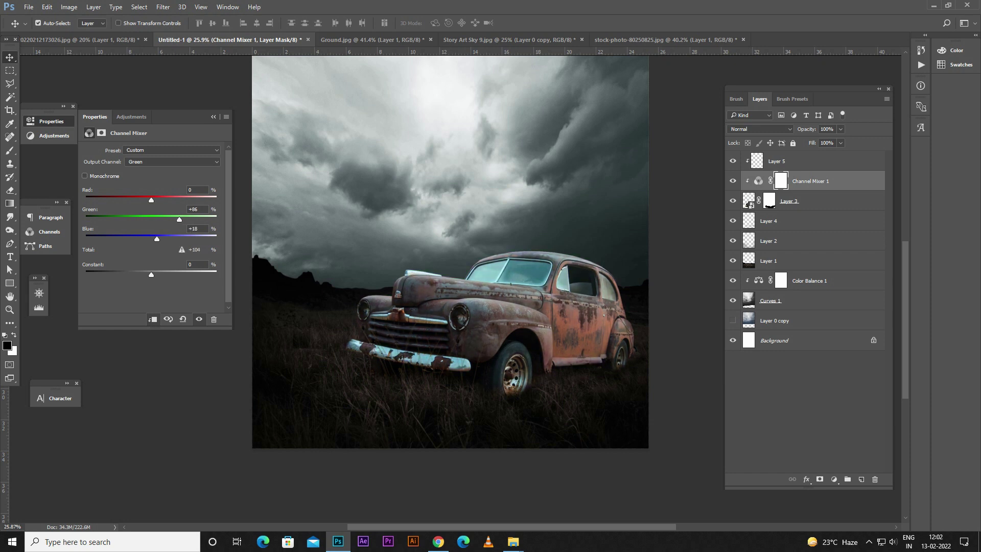
left_click(214, 116)
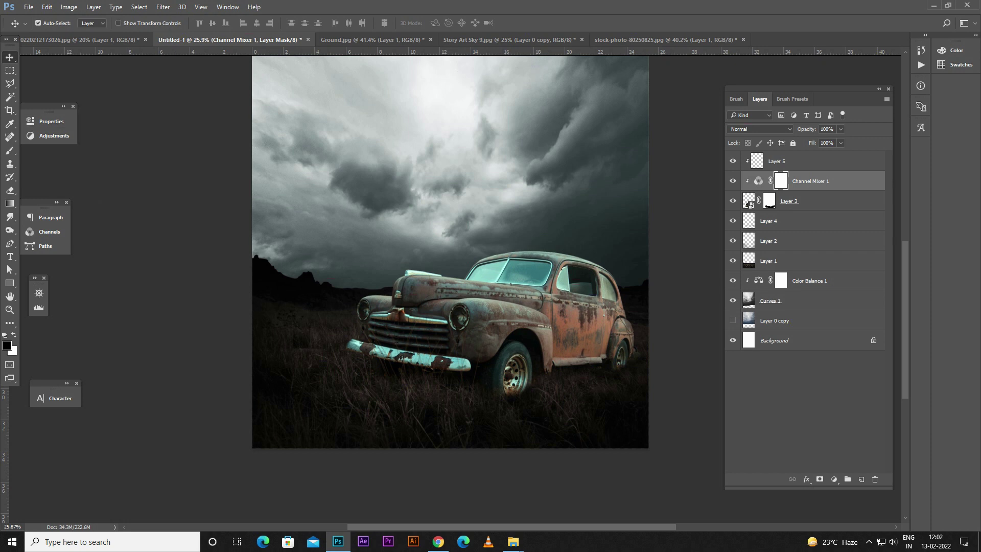
left_click(818, 201)
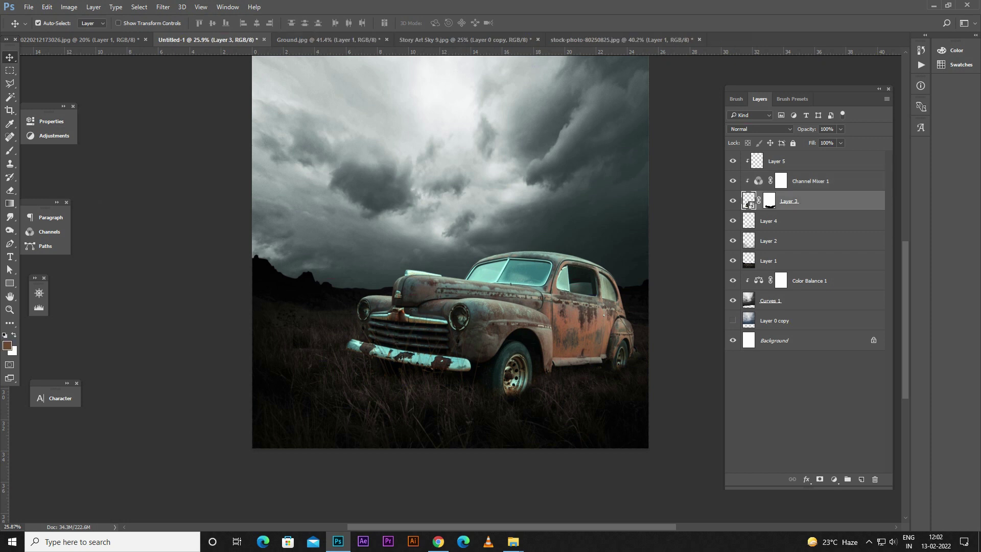
- Apply Brightness/Contrast of -95 and 40 to the car layer, then toggle Layer 4 to compare
left_click(69, 6)
left_click(214, 36)
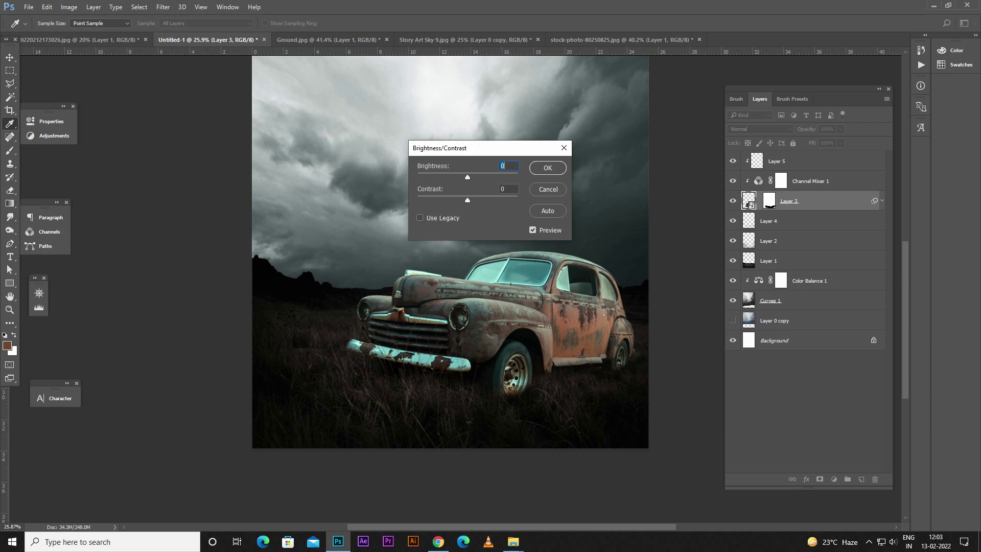
type("-116")
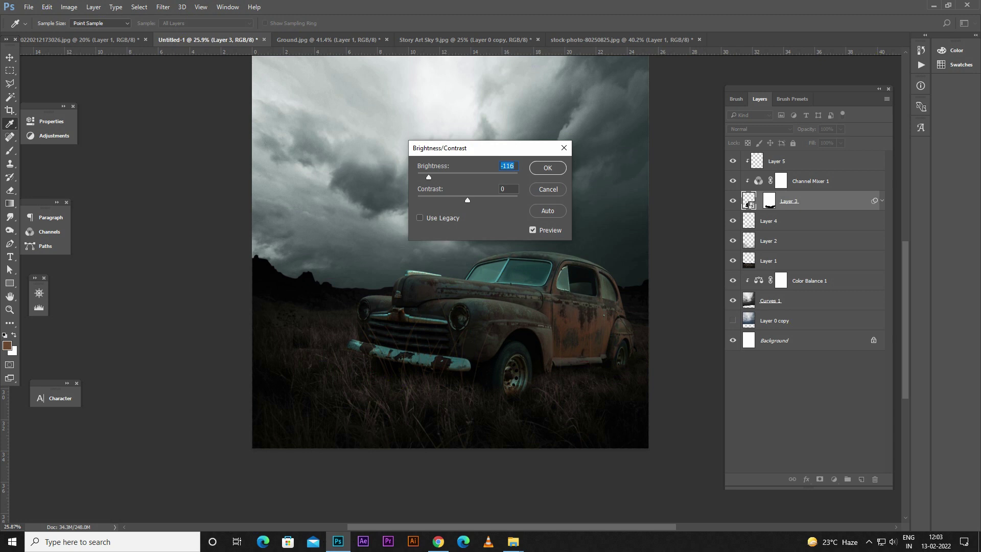
key("Tab")
type("40")
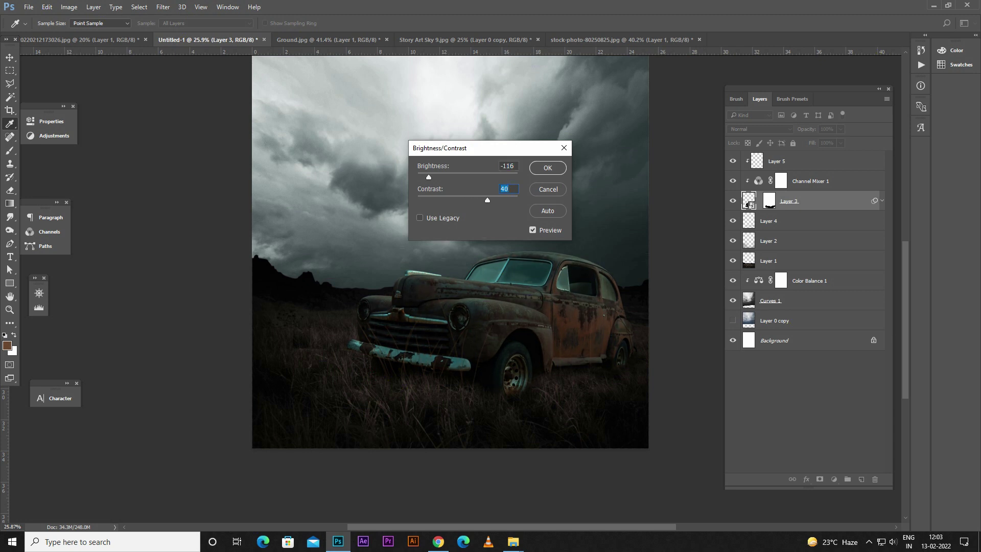
key("shift+Tab")
type("-95")
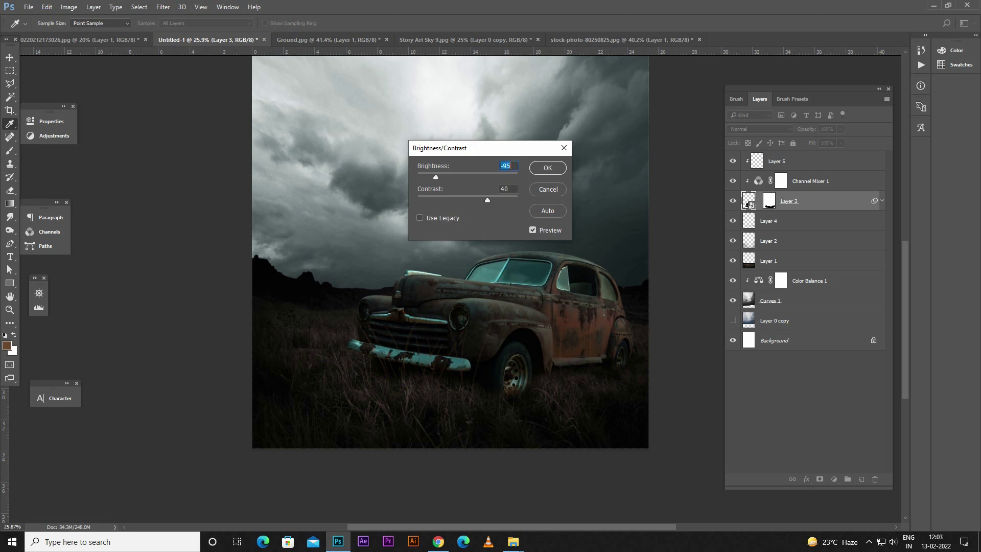
left_click(547, 168)
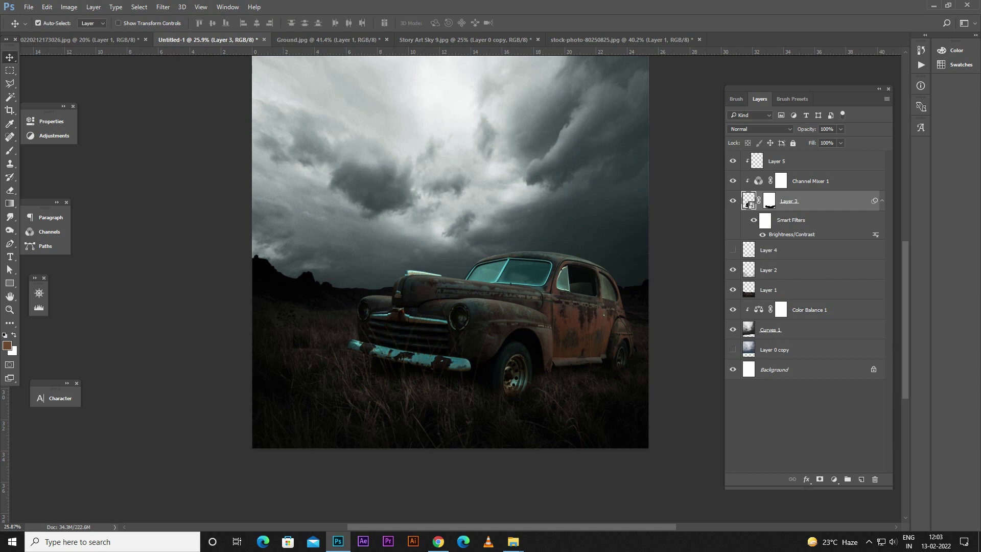
left_click(733, 250)
left_click(732, 250)
- Toggle Layer 4 to compare the image, then rasterize the car's smart object layer
key("alt+bracketleft")
left_click(733, 250)
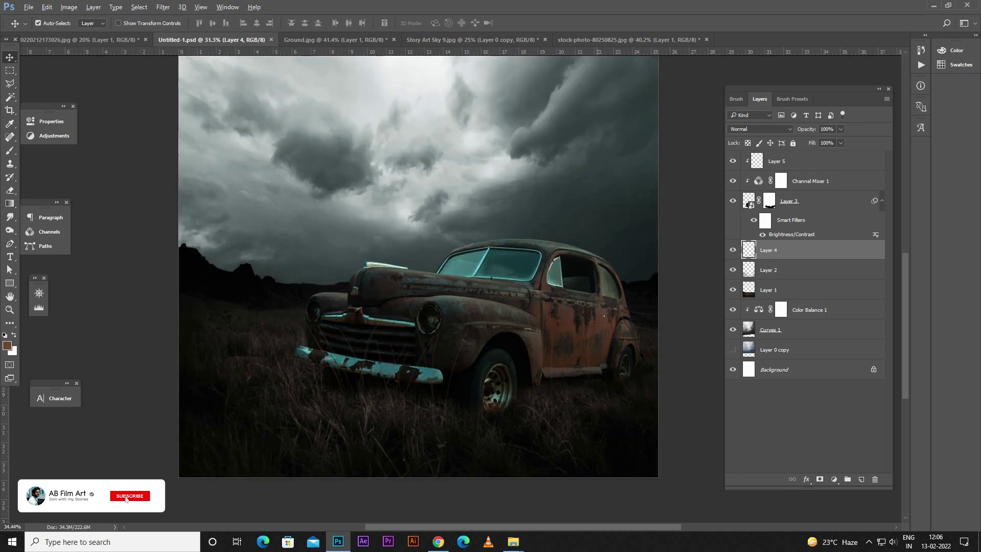
key("alt+bracketright")
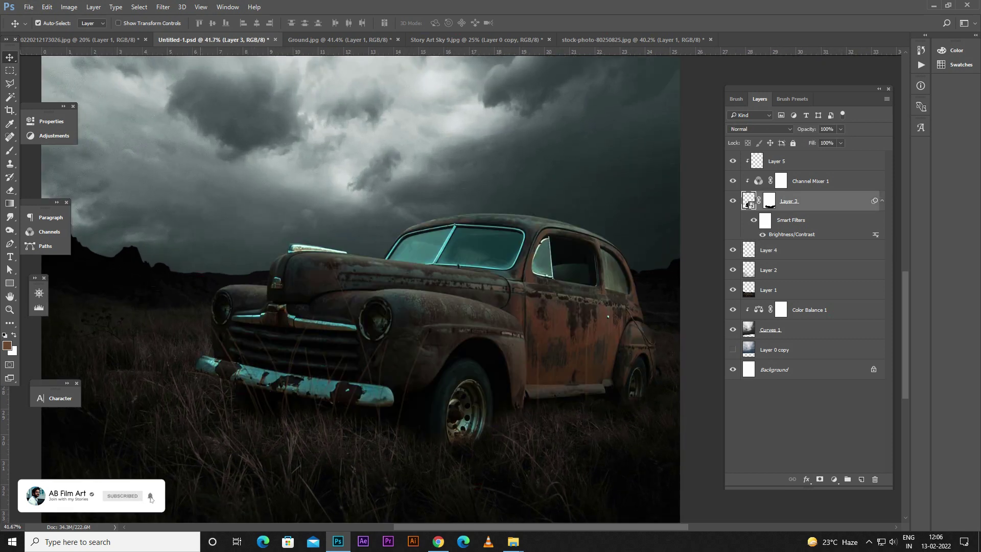
key("o")
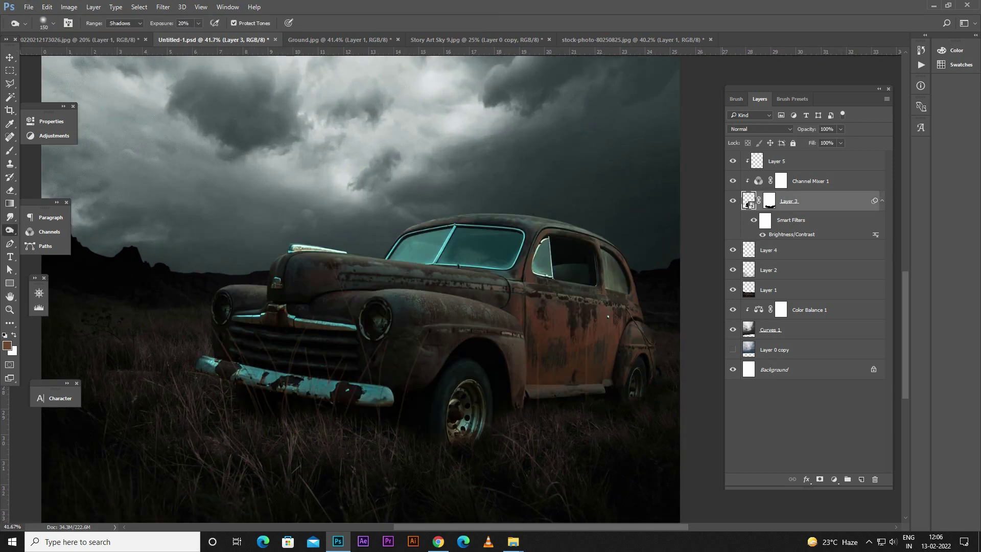
scroll(559, 332, "up", 2)
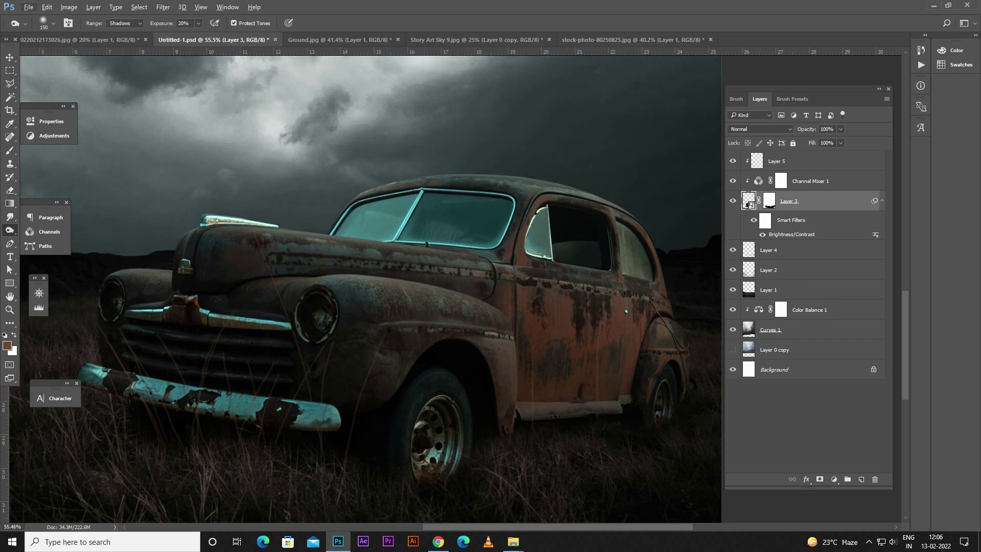
right_click(792, 201)
left_click(823, 230)
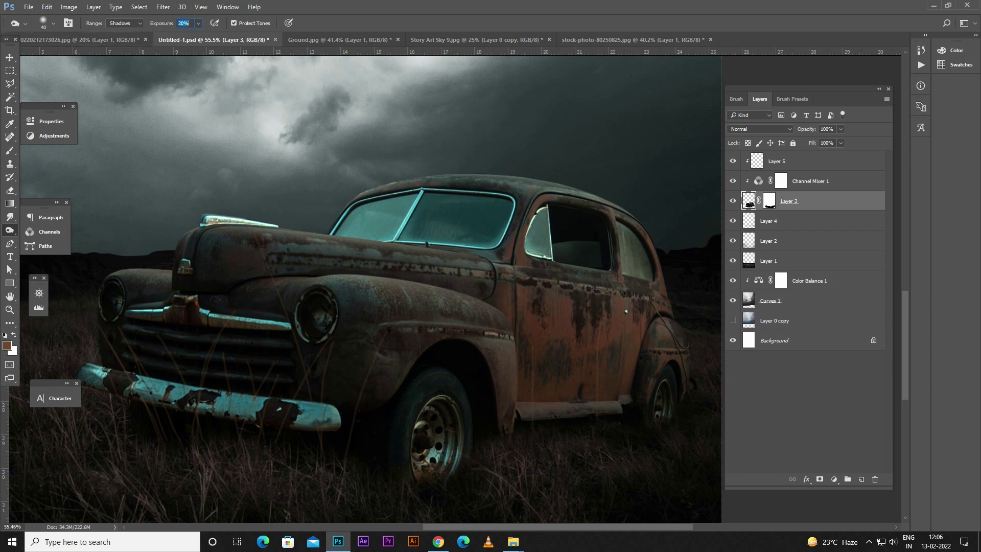
- Set the Burn tool to the Midtones range with a slightly smaller brush
right_click(10, 230)
left_click(123, 23)
left_click(120, 38)
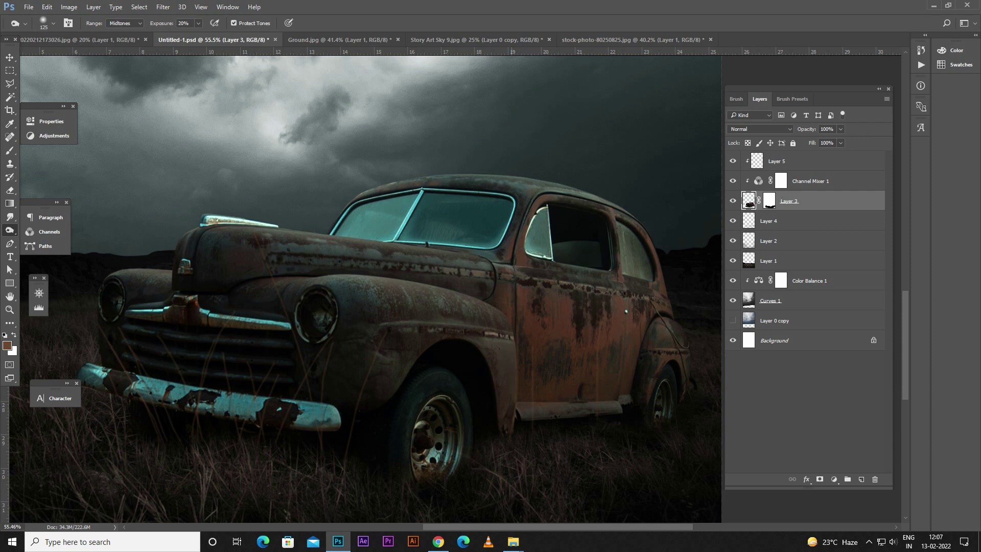
key("bracketleft")
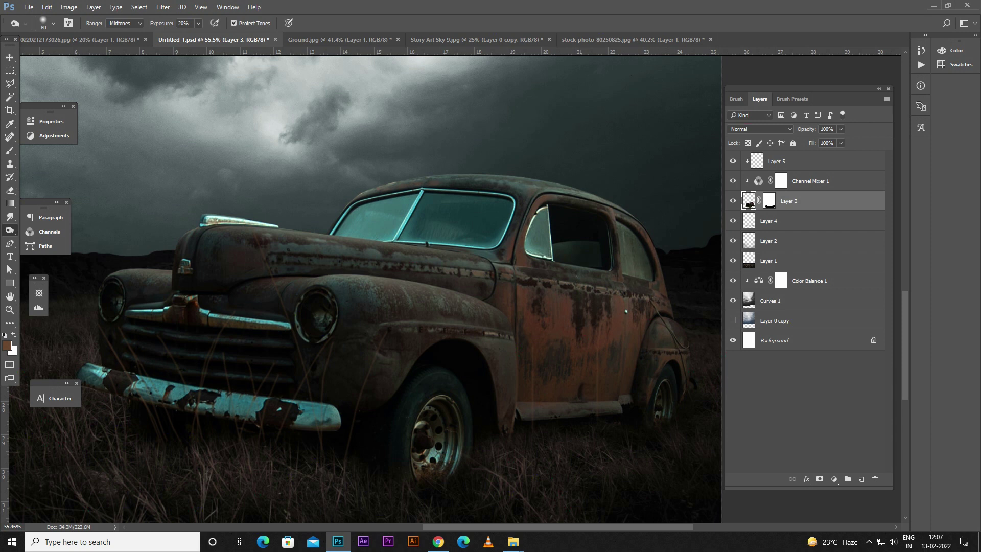
- Burn the car's roof edge, a patch of the hood and the front bumper
left_click_drag(600, 196, 555, 189)
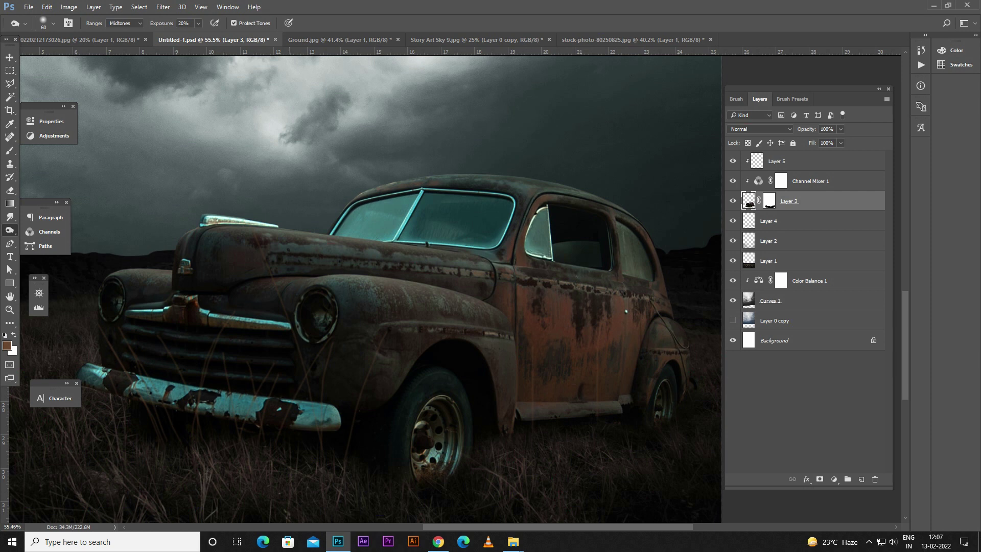
left_click_drag(354, 278, 373, 277)
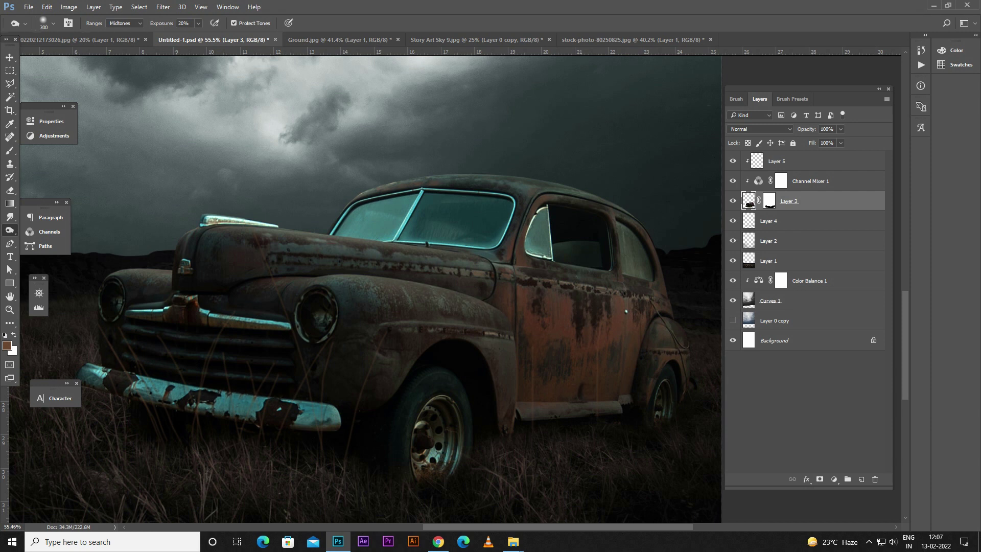
left_click(125, 23)
left_click_drag(330, 409, 225, 406)
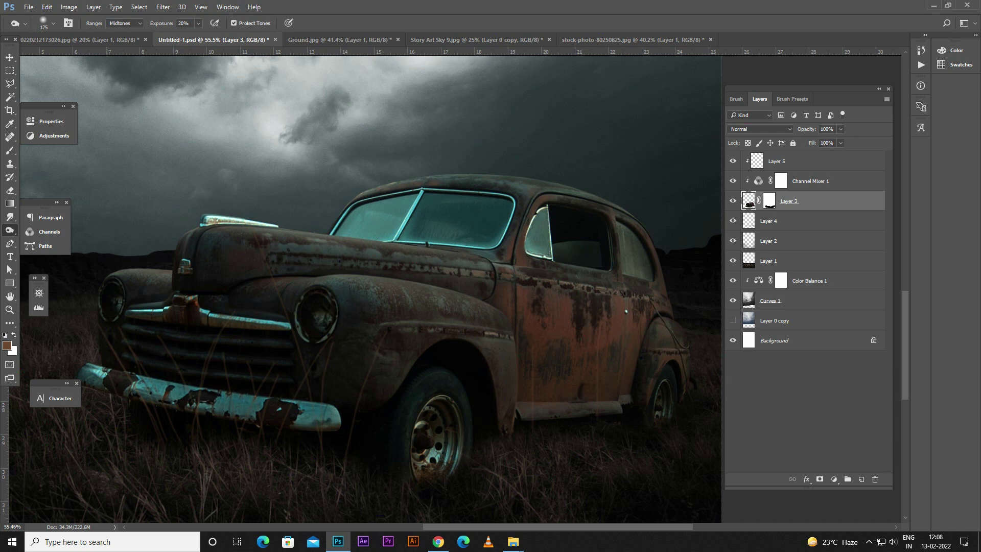
left_click_drag(143, 386, 161, 388)
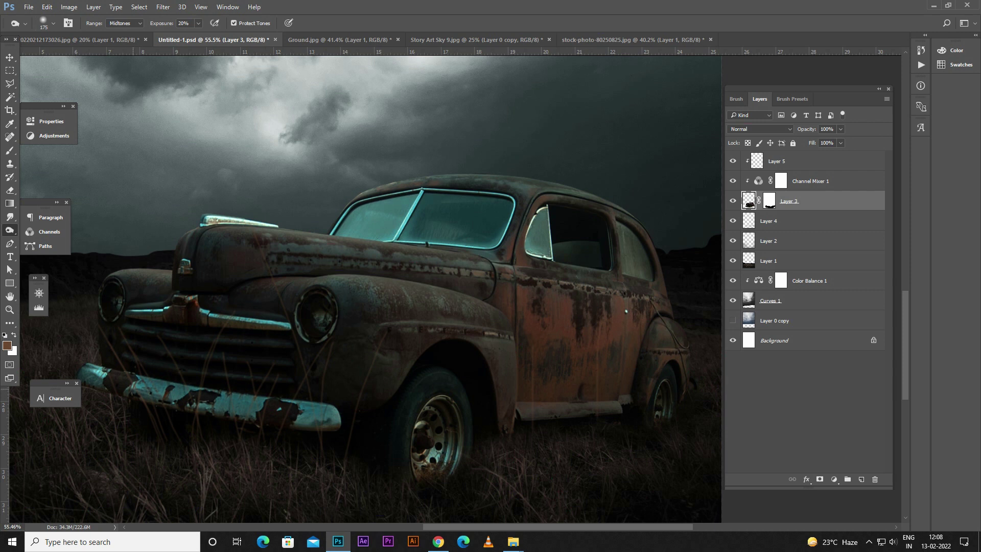
- Step through the layers, briefly opening Brightness/Contrast and a Layer 5 transform, then cancelling both
key("alt+bracketright")
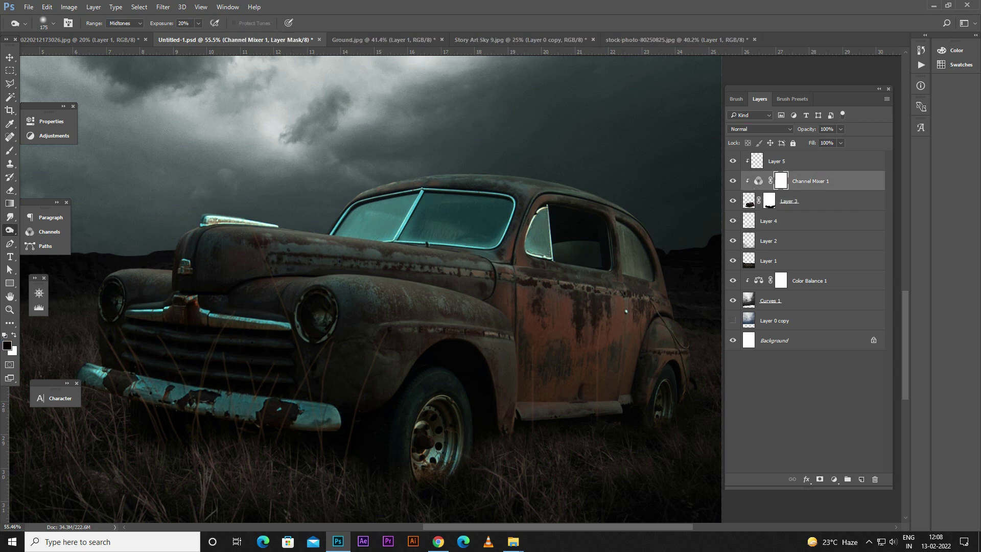
key("alt+i")
key("j")
key("b")
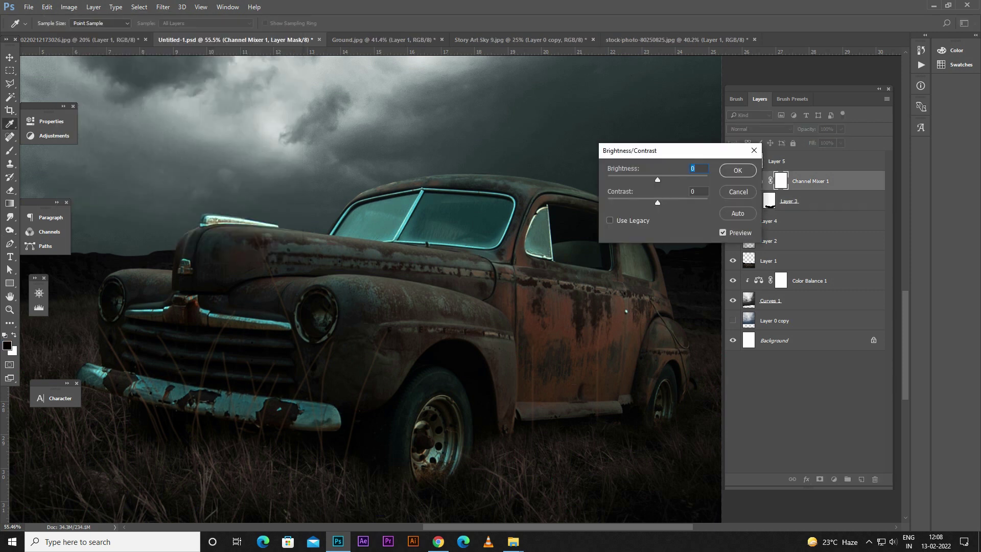
key("Escape")
key("alt+bracketleft")
key("alt+shift+bracketright")
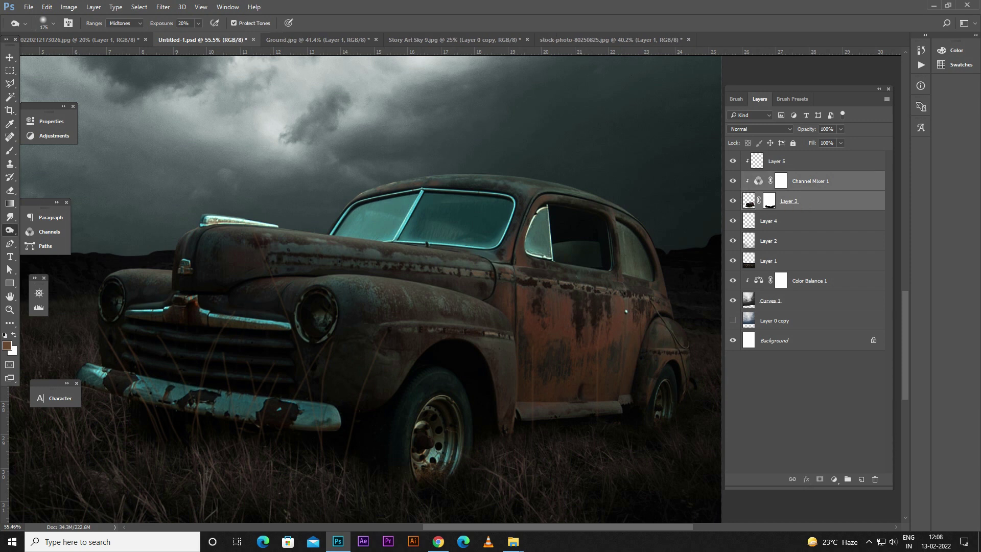
key("alt+bracketright")
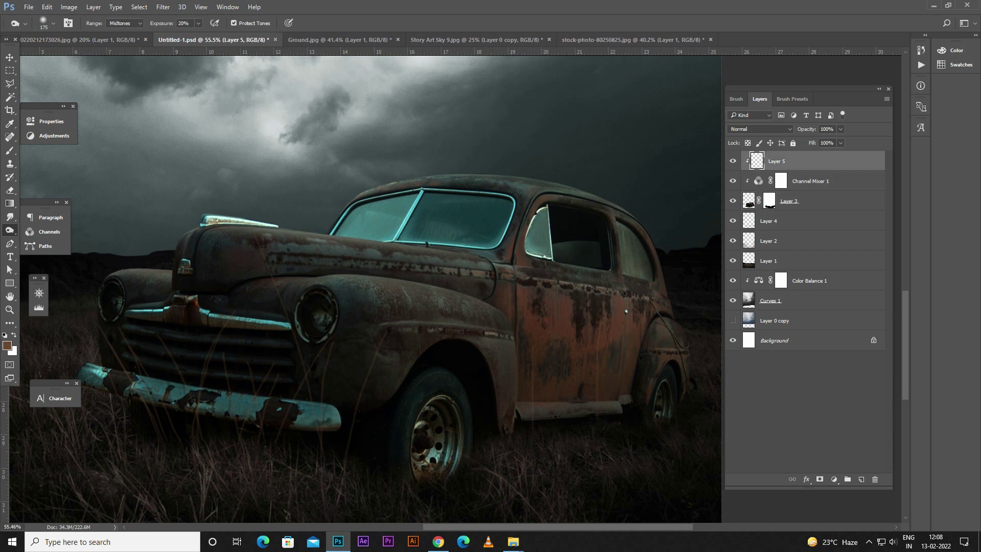
key("ctrl+t")
key("Escape")
- Select Layers 3–5 together, then narrow the selection to just the car's Layer 3
key("o")
key("alt+bracketleft")
key("alt+bracketleft")
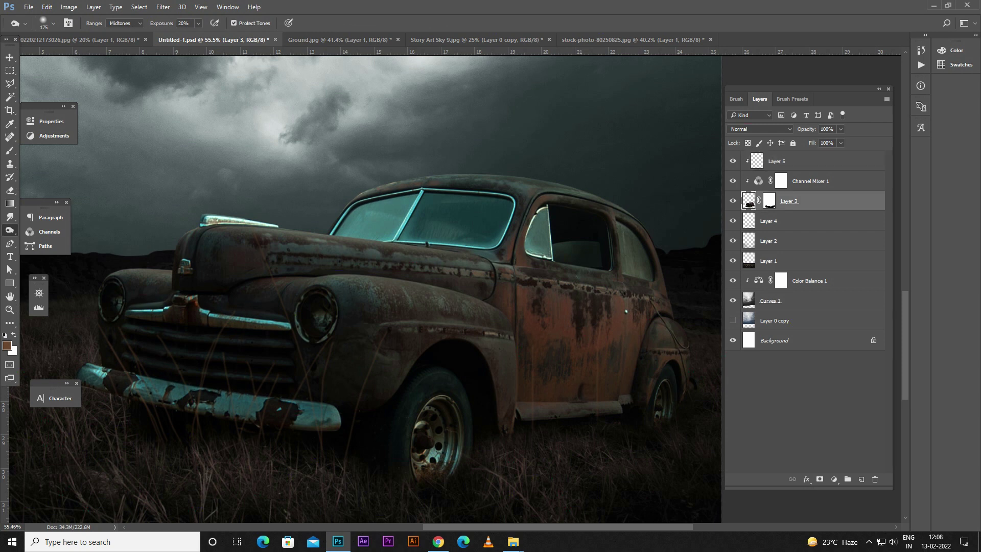
key("alt+shift+bracketright")
key("alt+shift+bracketright")
right_click(799, 201)
key("Escape")
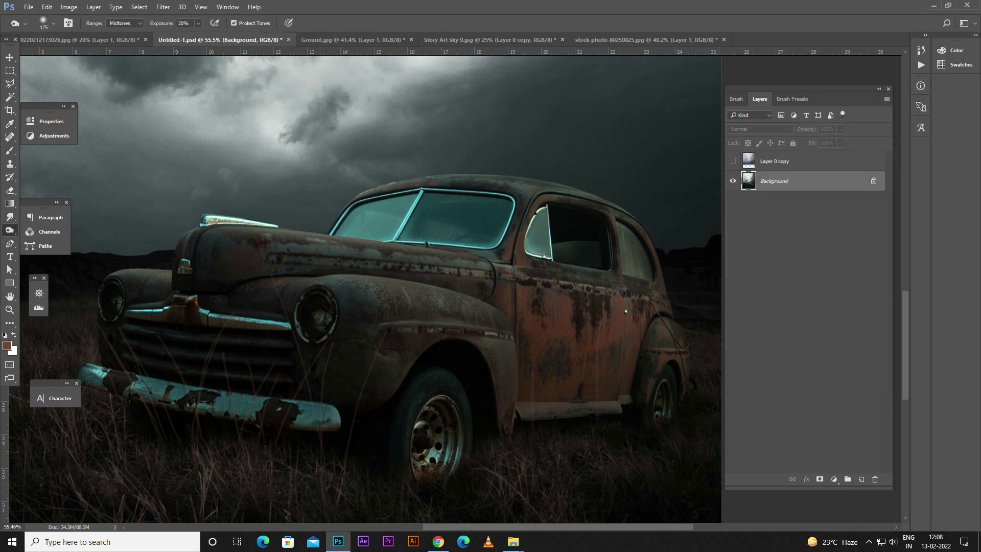
left_click(798, 201)
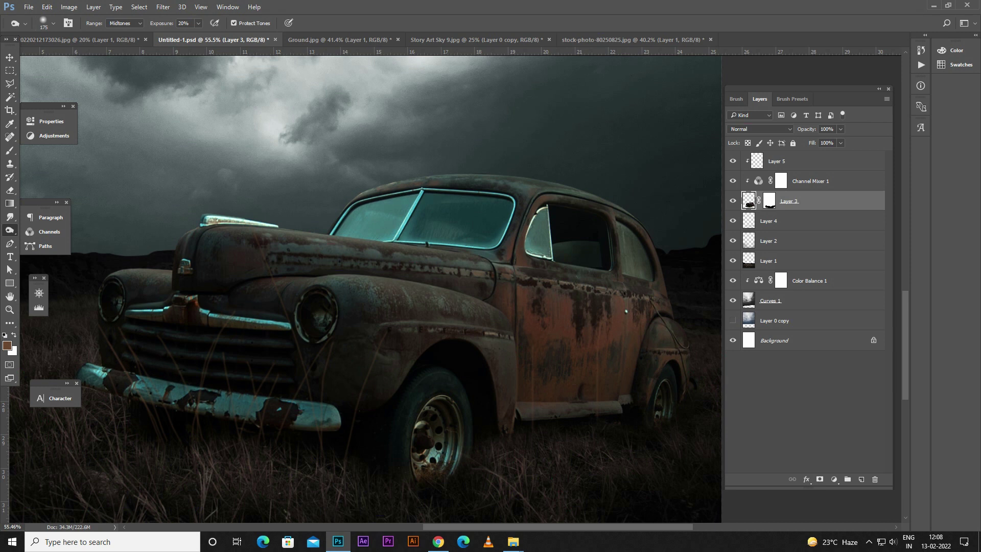
- Open the Brightness/Contrast adjustment from the Image > Adjustments menu for the car layer
left_click(69, 6)
mouse_move(85, 33)
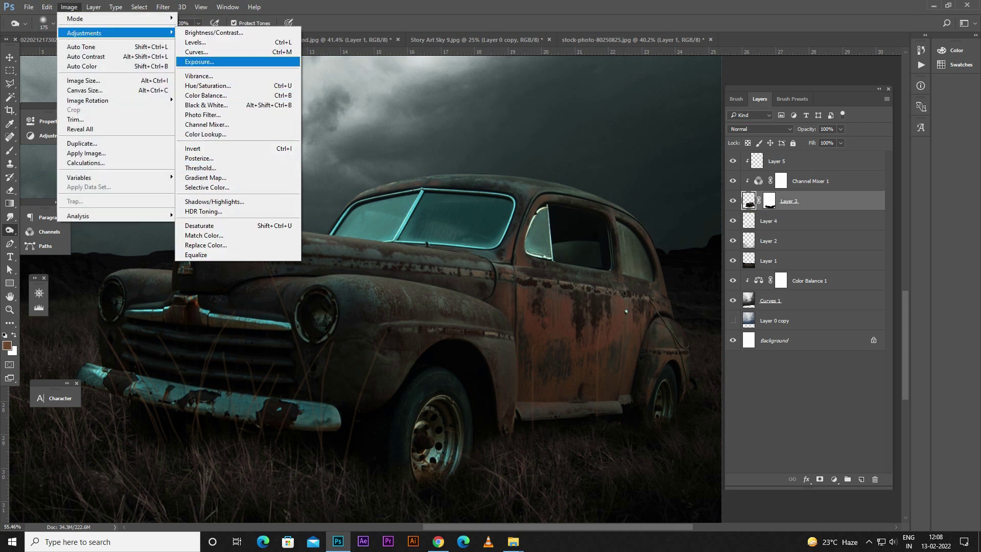
left_click(213, 32)
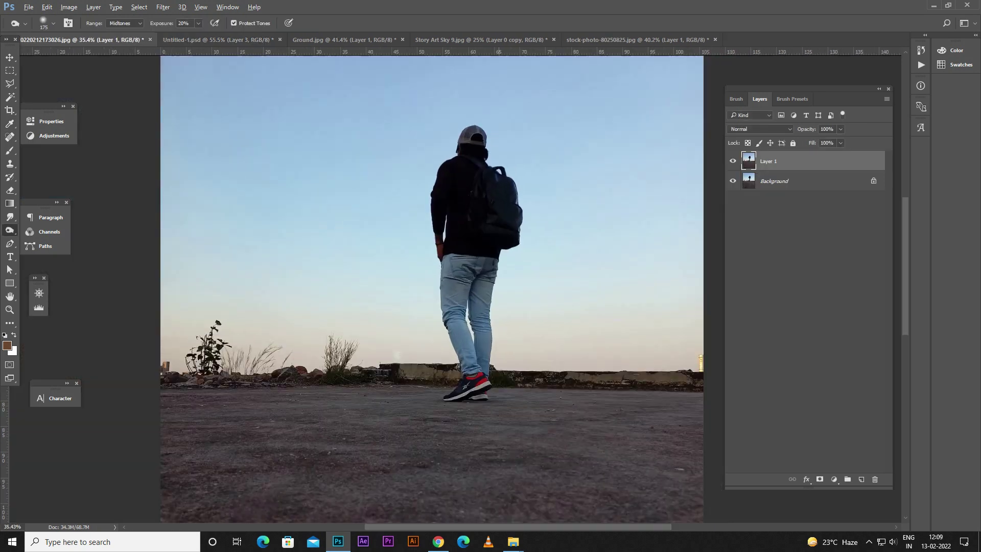
scroll(490, 214, "up", 5)
- With the Pen tool, place anchors along the backpack's outer edge and across its bottom
key("p")
left_click(458, 178)
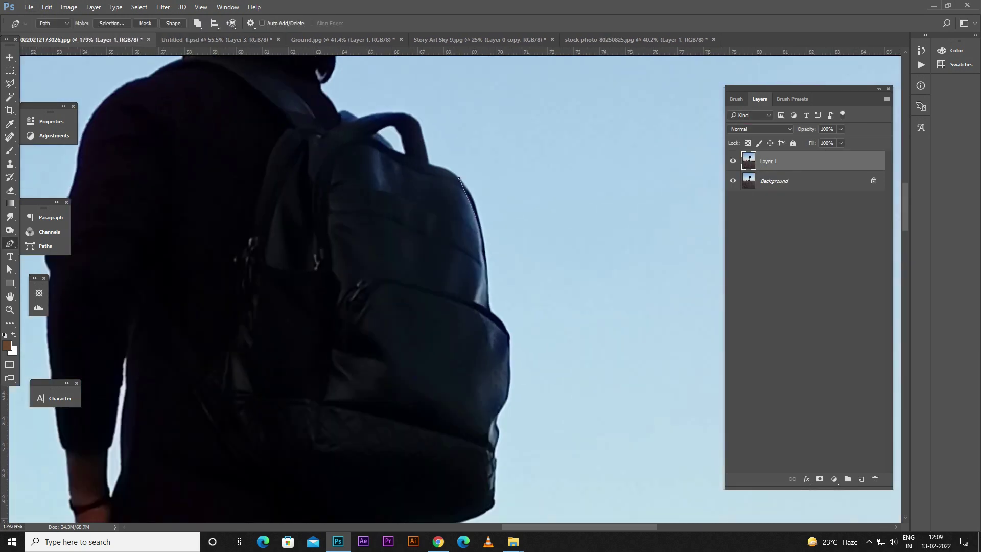
left_click(479, 221)
left_click(489, 302)
scroll(491, 286, "up", 4)
scroll(491, 286, "down", 2)
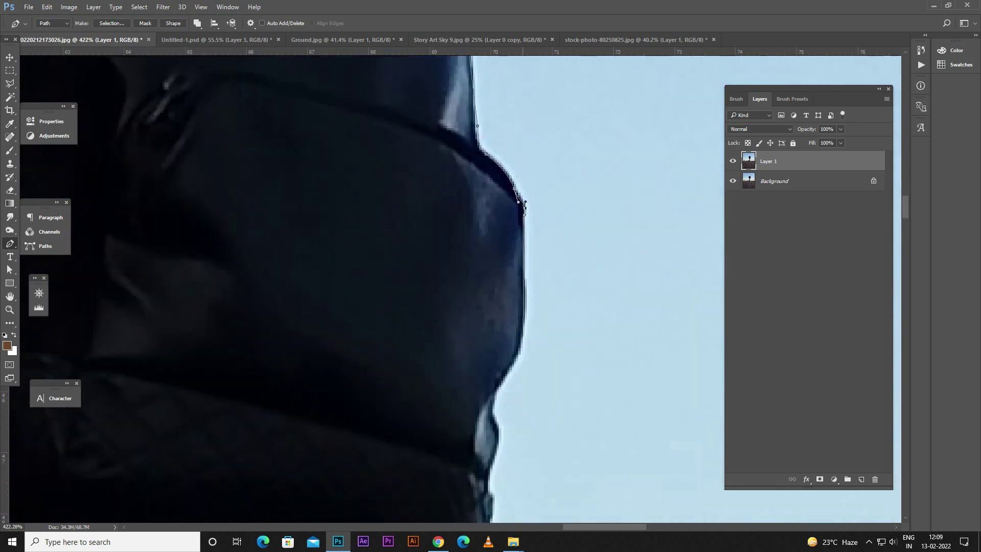
left_click(498, 382)
scroll(490, 287, "down", 1)
scroll(490, 287, "down", 2)
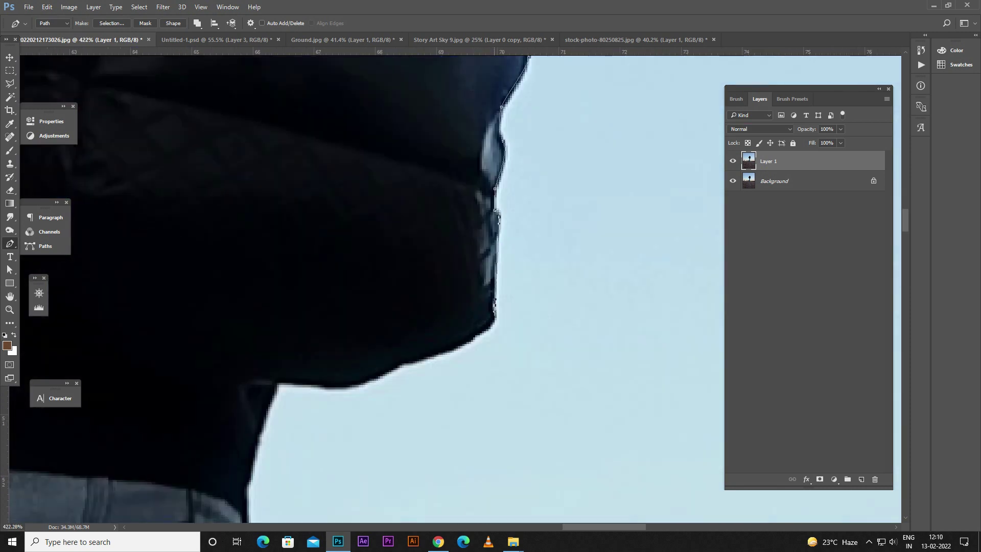
scroll(491, 286, "down", 1)
left_click(511, 264)
left_click(440, 288)
- Extend the path down the edge of the jeans
left_click(364, 291)
scroll(364, 291, "down", 2)
left_click(351, 306)
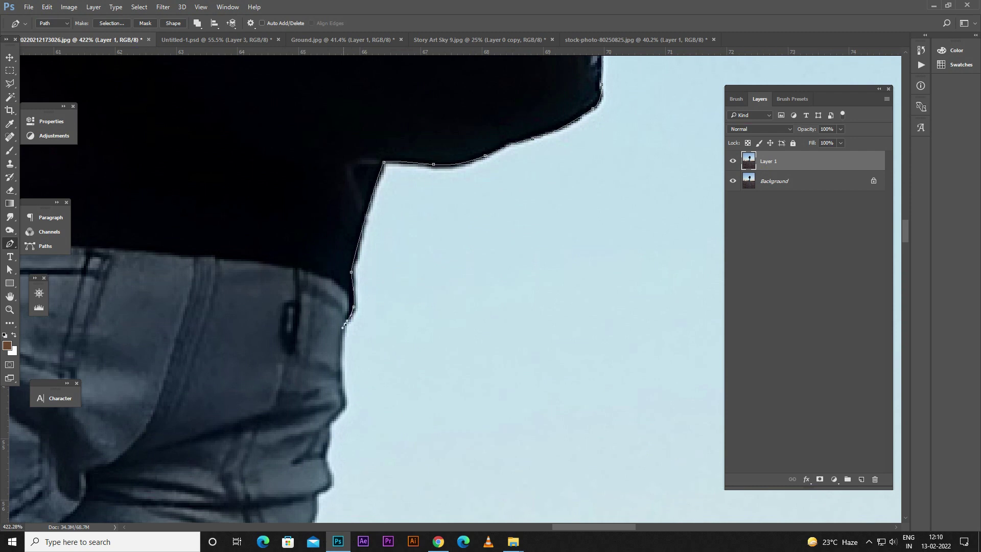
scroll(358, 286, "down", 2)
left_click(344, 337)
scroll(345, 357, "down", 2)
left_click(391, 226)
left_click(383, 267)
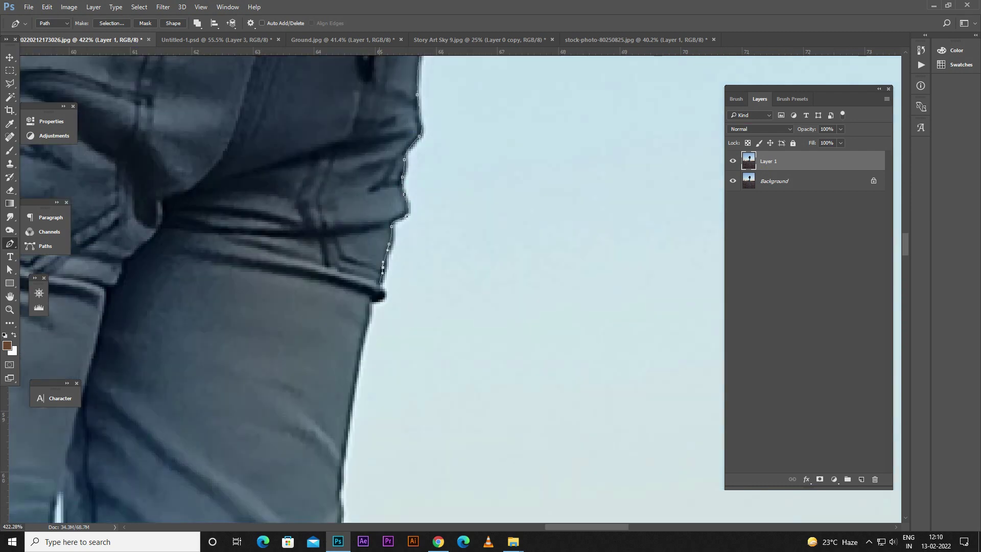
left_click(378, 285)
left_click(369, 305)
scroll(369, 305, "down", 2)
scroll(377, 274, "down", 2)
- Trace the path down the right edge of the leg
left_click(387, 232)
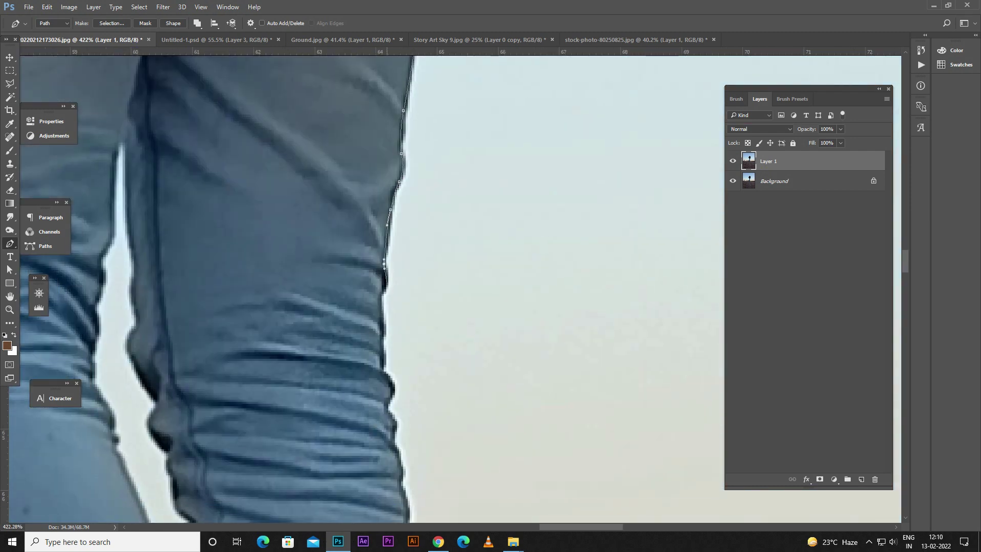
left_click(380, 307)
scroll(380, 307, "down", 2)
left_click(404, 85)
left_click(403, 109)
left_click(417, 179)
left_click(425, 231)
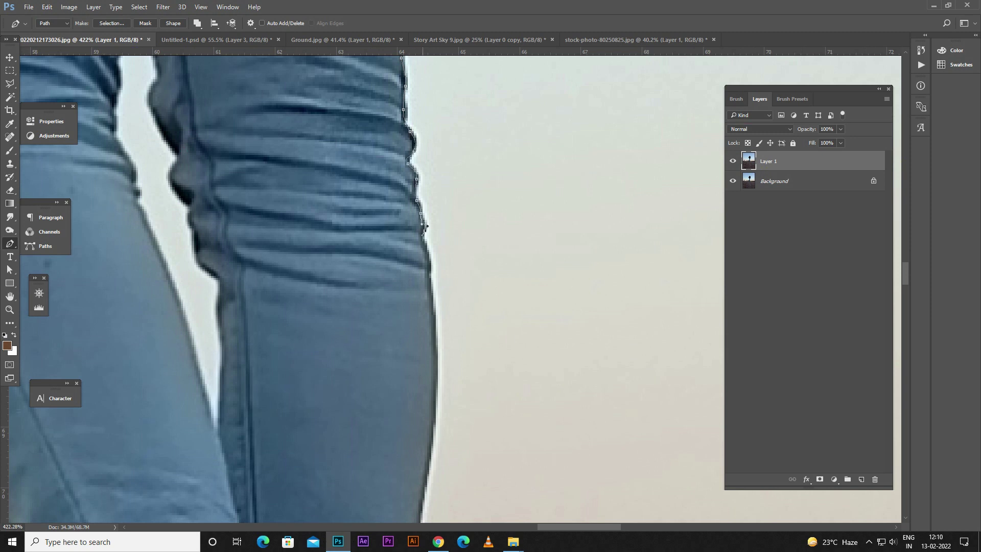
left_click(428, 259)
left_click(432, 312)
scroll(432, 311, "down", 2)
- Carry the outline down to the shoe and around its heel
left_click(462, 268)
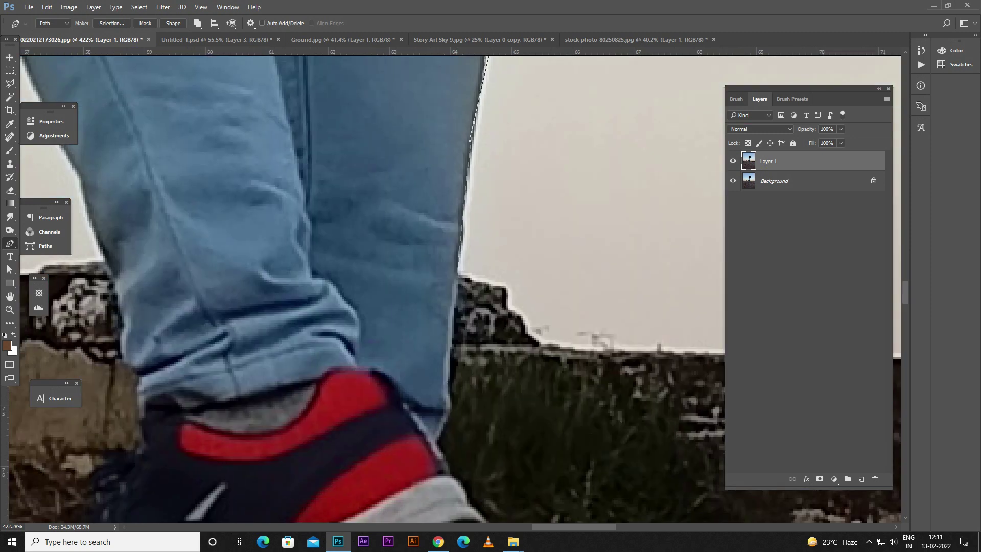
scroll(463, 268, "down", 2)
left_click(445, 412)
left_click(437, 442)
scroll(437, 442, "down", 2)
left_click(479, 300)
left_click(489, 317)
left_click(503, 344)
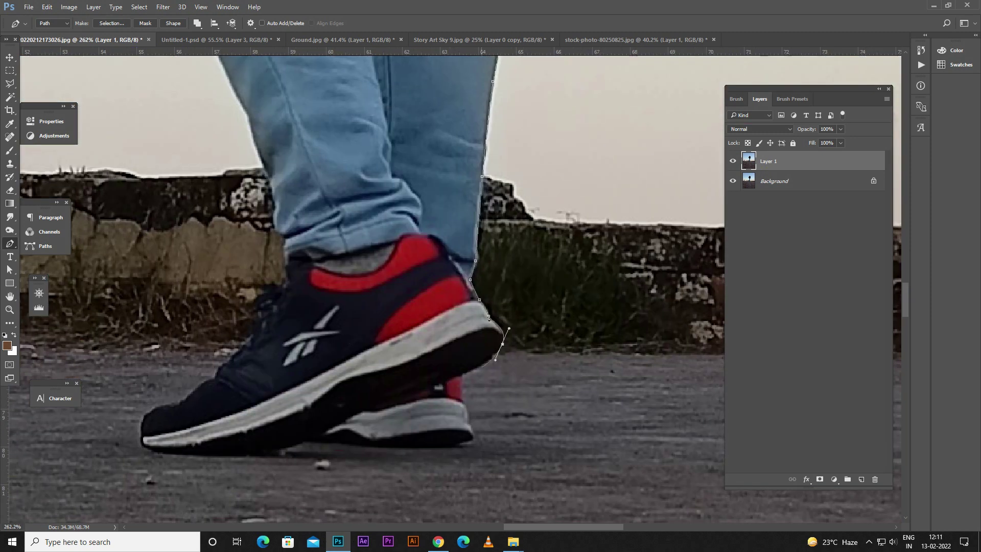
left_click(464, 375)
left_click(463, 401)
- Trace along the bottom of the shoe sole and back up over the toe
left_click(473, 437)
left_click(406, 448)
left_click(305, 441)
left_click(190, 454)
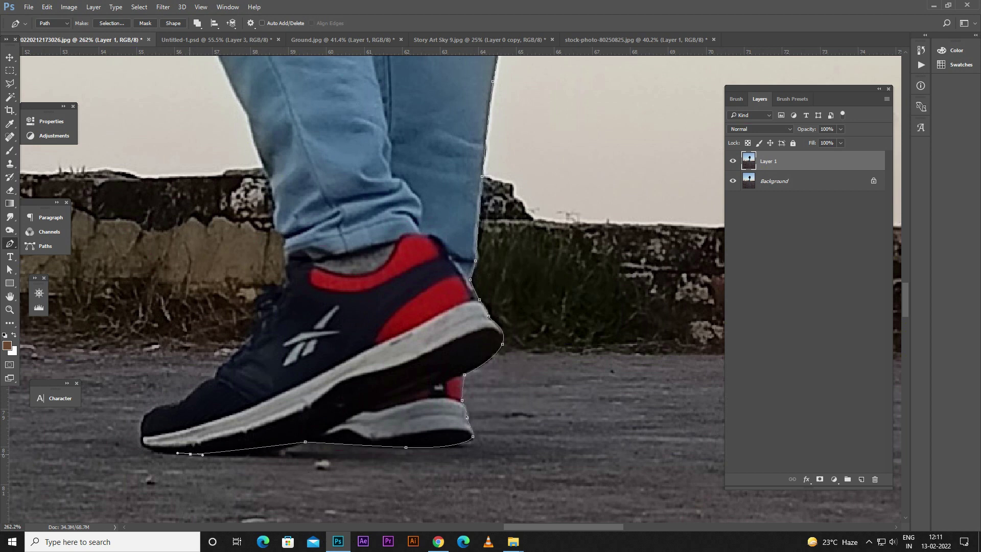
left_click(141, 442)
scroll(143, 419, "up", 1)
left_click(142, 425)
left_click(193, 397)
left_click(241, 362)
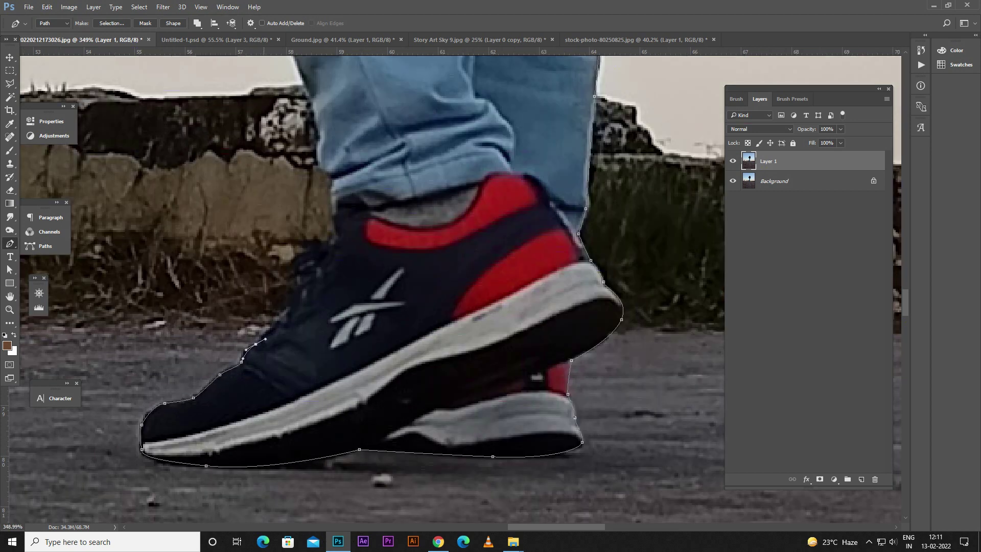
left_click(292, 303)
left_click(297, 275)
- Outline the leg above the shoe, up the left edge to the knee
left_click(331, 185)
left_click(321, 158)
left_click(316, 129)
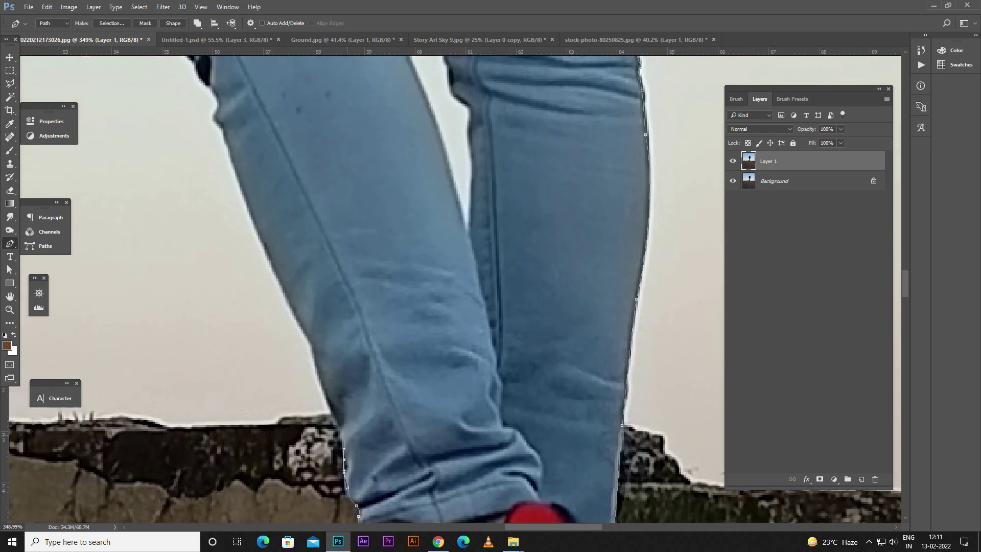
scroll(317, 130, "up", 5)
left_click(332, 407)
left_click(314, 346)
scroll(314, 346, "up", 3)
left_click(360, 488)
left_click(353, 450)
left_click(343, 413)
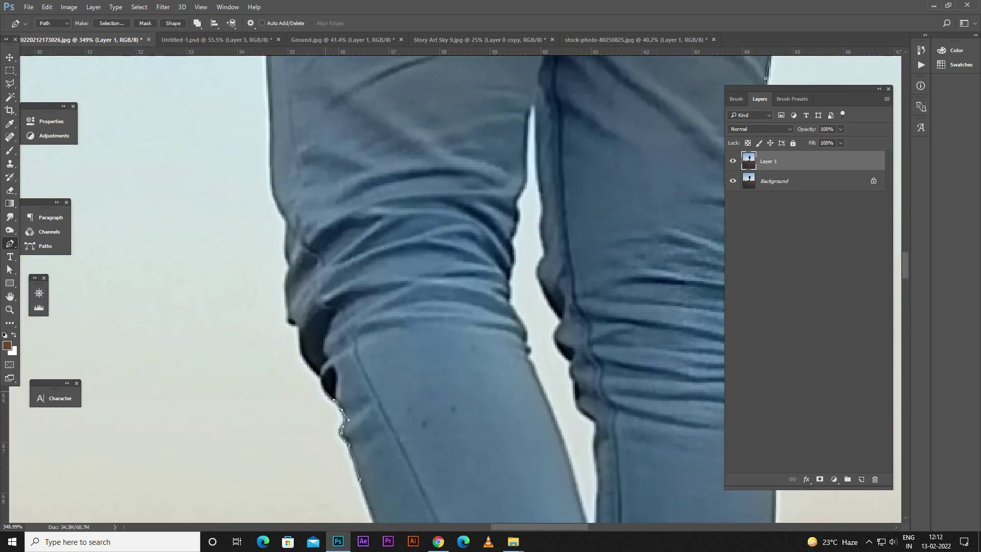
scroll(343, 412, "left", 1)
- Continue the path up the left side of the jeans to the hip
left_click(347, 372)
left_click(333, 340)
left_click(327, 322)
left_click(323, 286)
scroll(324, 286, "up", 3)
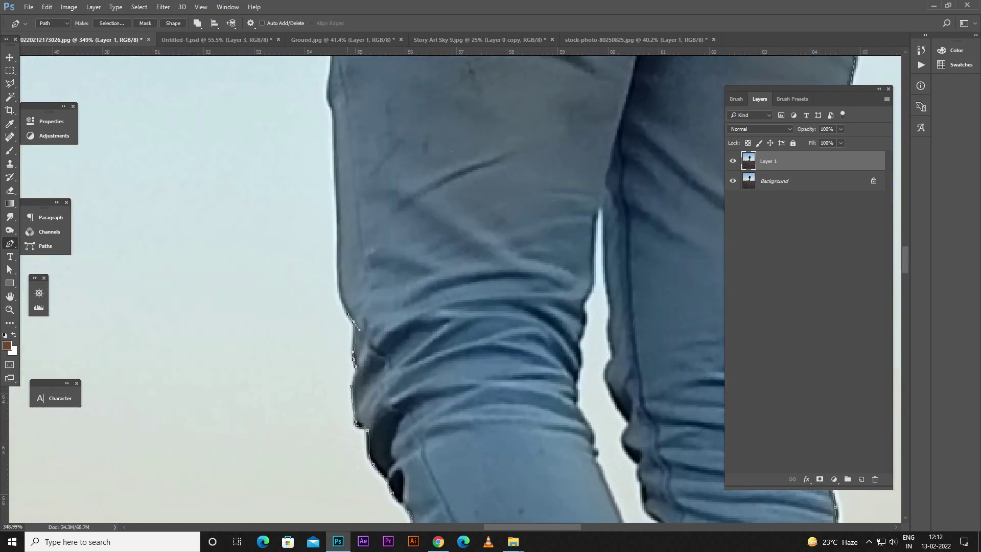
scroll(341, 240, "down", 1)
scroll(347, 221, "up", 3)
scroll(348, 221, "up", 2)
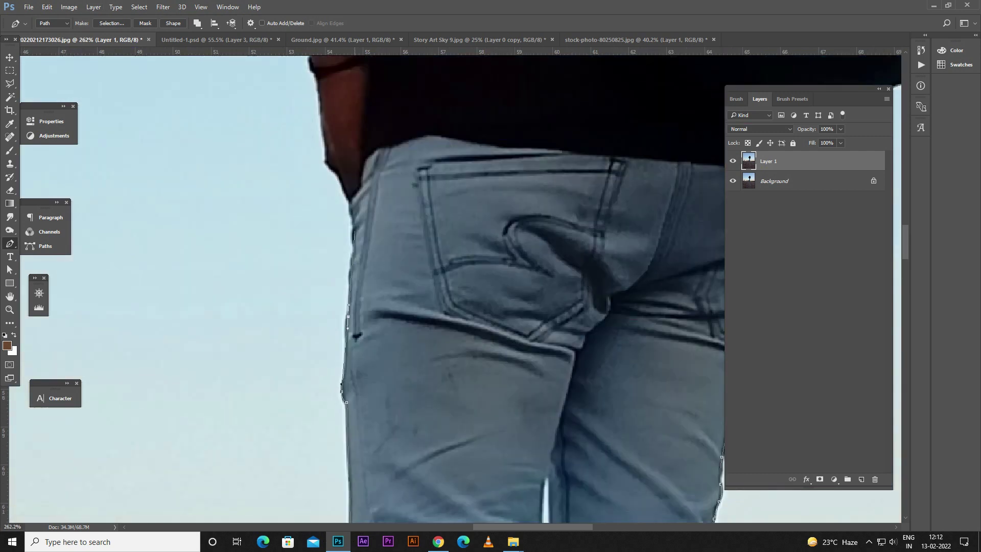
left_click(348, 317)
left_click(351, 241)
left_click(349, 206)
scroll(349, 204, "up", 3)
scroll(337, 230, "up", 3)
- Trace up the left edge of the arm toward the shoulder
left_click(331, 232)
left_click(327, 202)
scroll(327, 202, "up", 3)
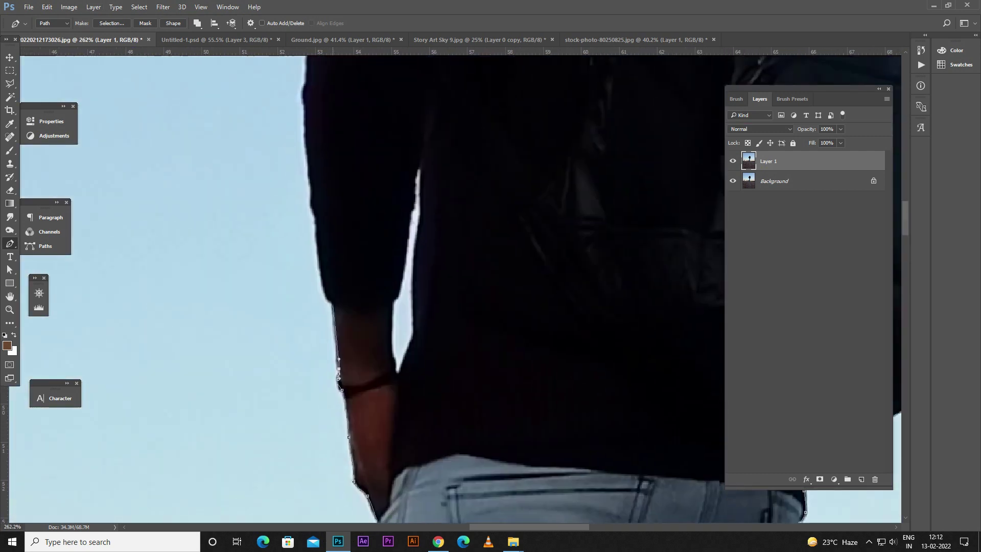
left_click(315, 225)
left_click(312, 197)
scroll(312, 197, "up", 3)
left_click(316, 220)
scroll(316, 220, "up", 3)
left_click(301, 356)
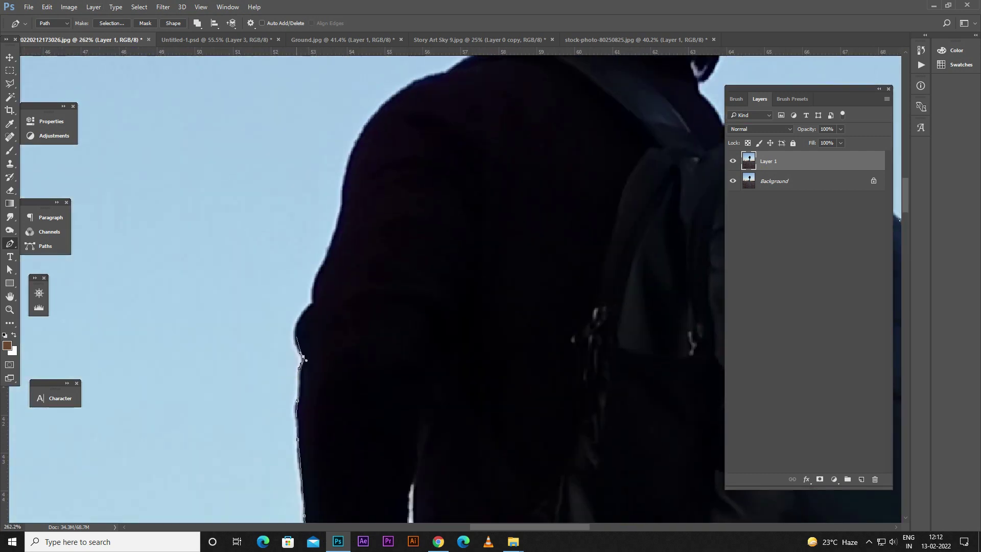
left_click(313, 302)
- Outline the shoulder up toward the neck and hair
left_click(335, 227)
scroll(337, 215, "up", 3)
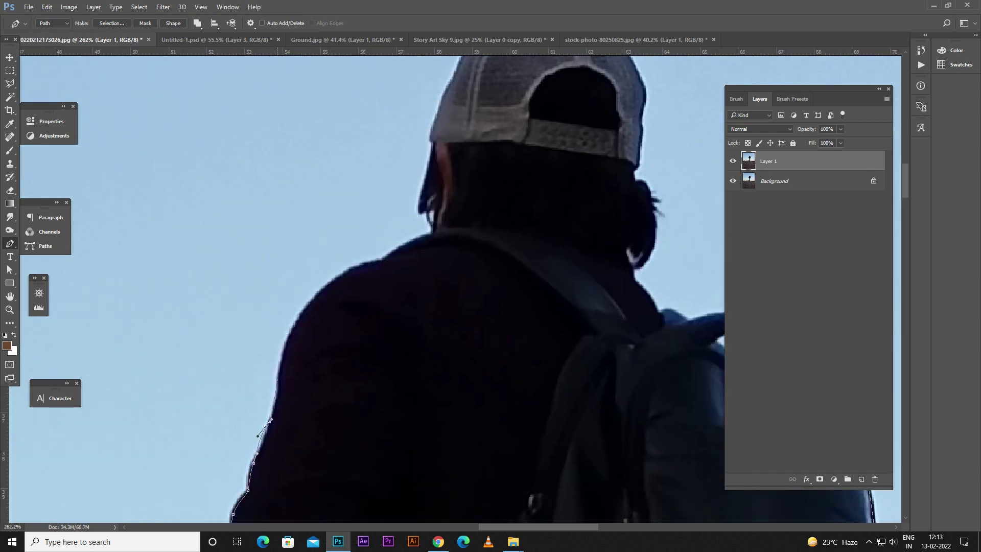
left_click(277, 378)
left_click(305, 300)
left_click(349, 267)
left_click(376, 260)
left_click(399, 247)
left_click(426, 233)
scroll(426, 234, "up", 3)
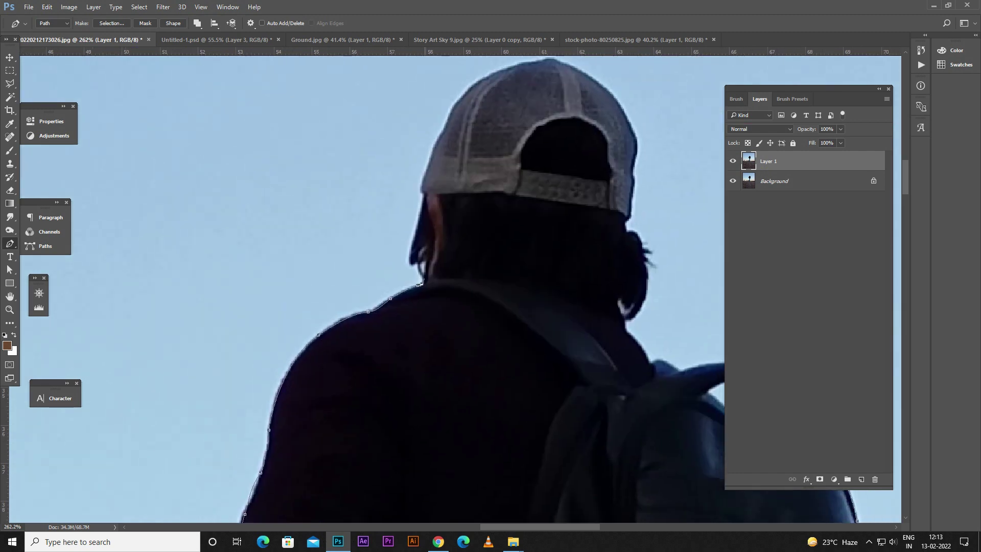
left_click(422, 276)
left_click(418, 263)
- Trace the path up over the hair and cap, then down the cap's right edge
left_click(423, 209)
left_click(423, 182)
left_click(446, 128)
left_click(482, 80)
scroll(559, 58, "up", 3)
left_click(495, 179)
left_click(517, 227)
left_click(514, 270)
left_click(507, 305)
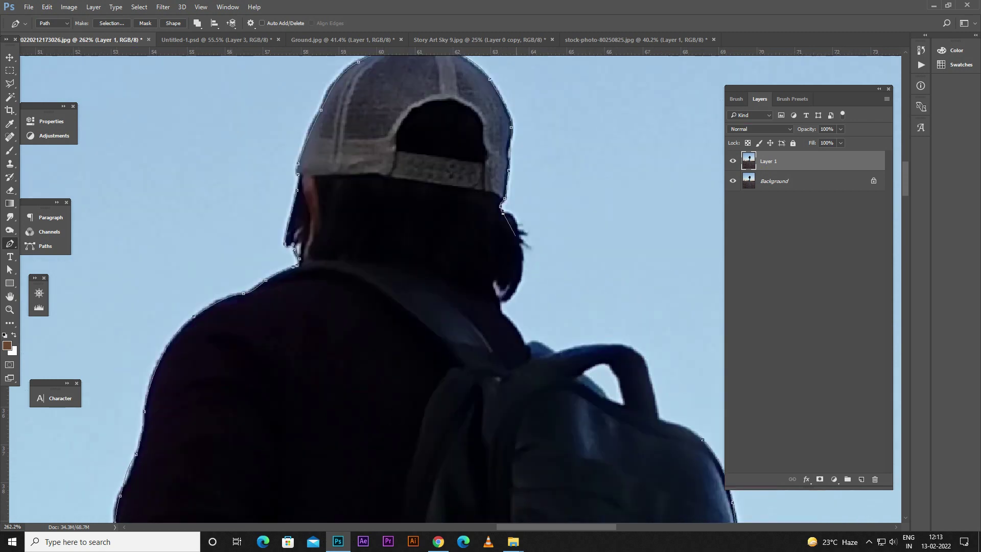
- Continue the outline down the right side of the hair, neck and shoulder
scroll(508, 311, "down", 5)
left_click(518, 227)
left_click(524, 265)
left_click(507, 299)
left_click(503, 316)
left_click(520, 334)
left_click(528, 344)
left_click(557, 354)
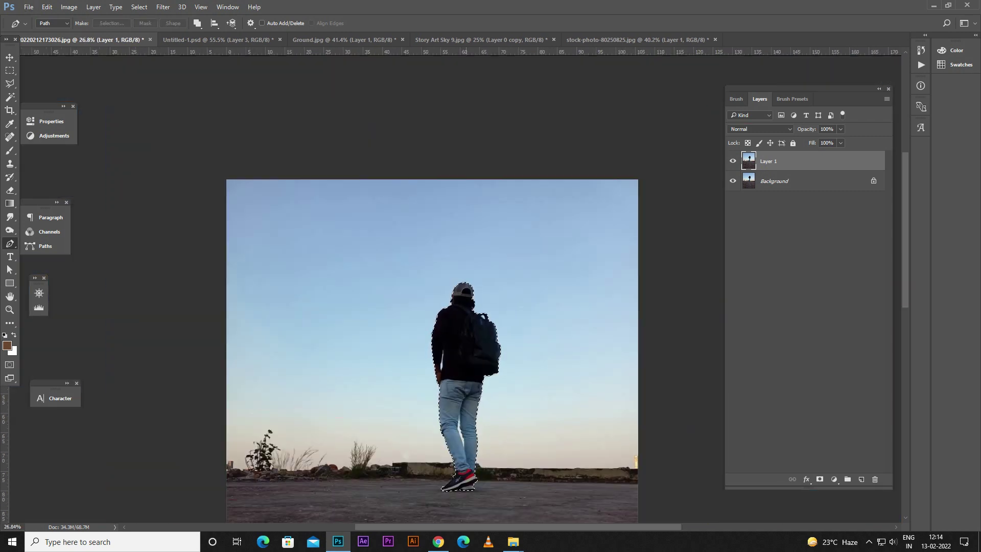
- Add a layer mask to the traced backpacker and hide the original background layer
left_click(820, 479)
left_click(732, 181)
scroll(425, 321, "up", 4)
scroll(425, 321, "up", 2)
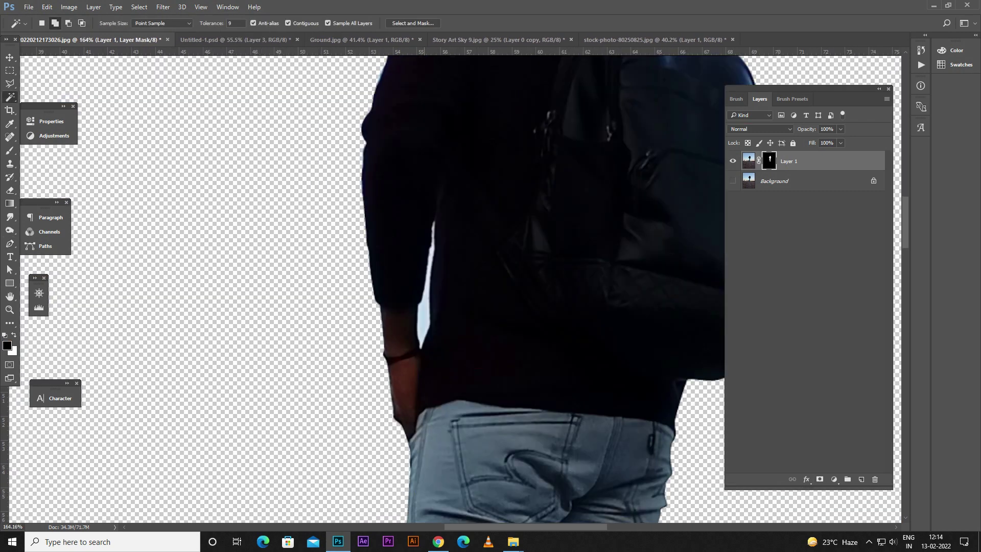
scroll(425, 321, "up", 4)
- Trace the light-blue sky gap beside the backpacker's arm with the Pen
left_click(450, 230)
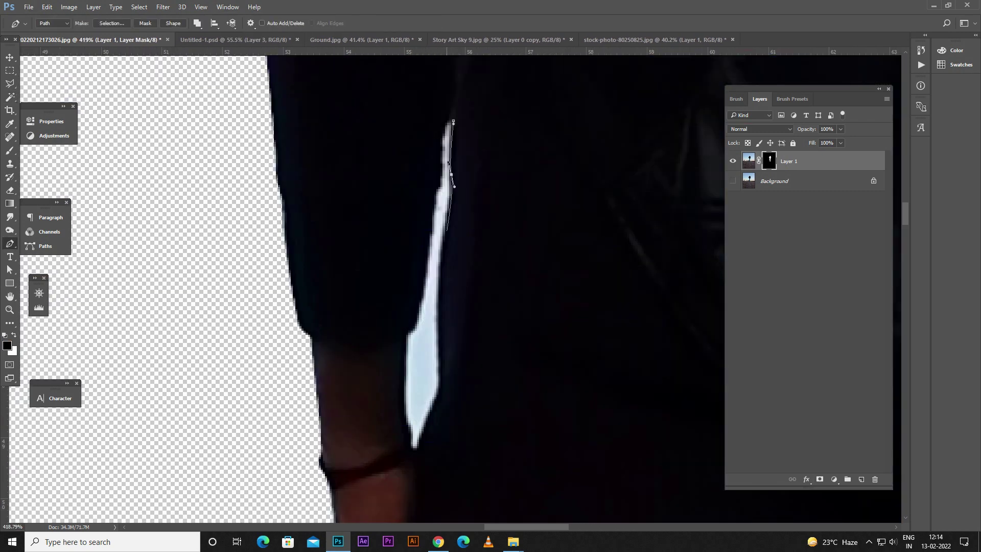
scroll(449, 230, "down", 1)
left_click(428, 246)
left_click(404, 302)
left_click(394, 240)
left_click(399, 168)
scroll(408, 256, "up", 2)
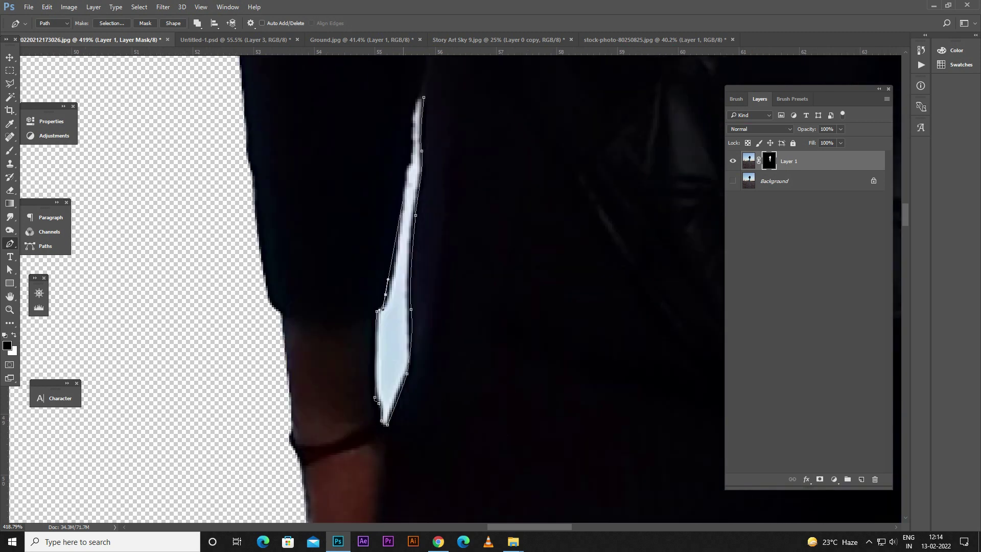
left_click(414, 109)
scroll(424, 97, "down", 6)
scroll(439, 286, "up", 4)
- Trace the sky gap under the backpack strap and paint the gaps out of the mask
left_click(430, 290)
left_click(453, 282)
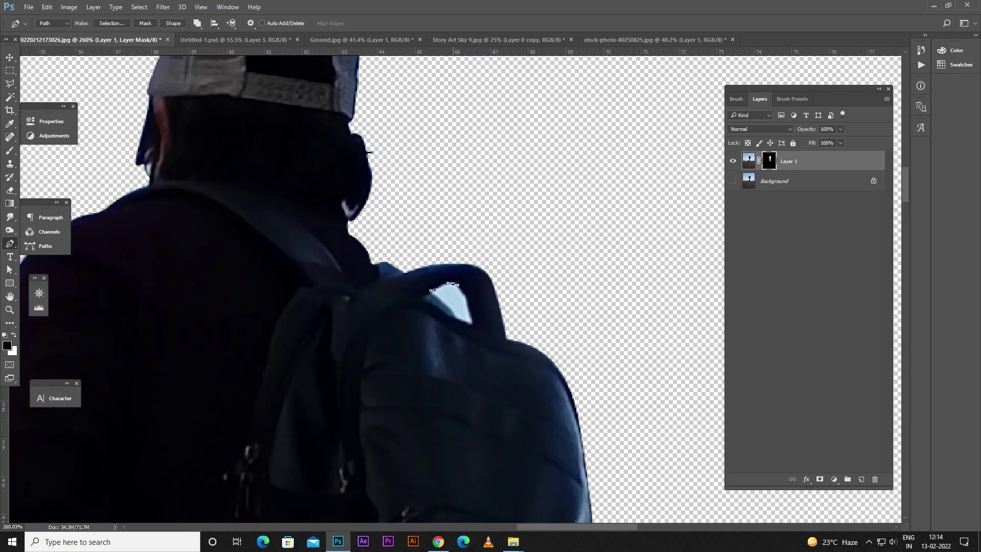
left_click(471, 319)
key("ctrl+Return")
key("b")
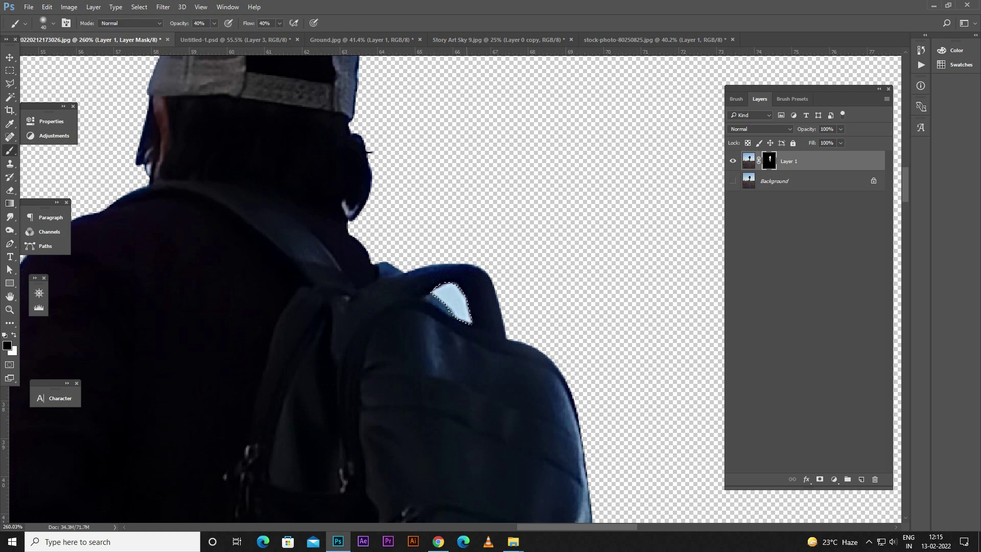
left_click(450, 302)
scroll(450, 301, "down", 5)
scroll(460, 255, "up", 5)
scroll(490, 195, "down", 5, "alt")
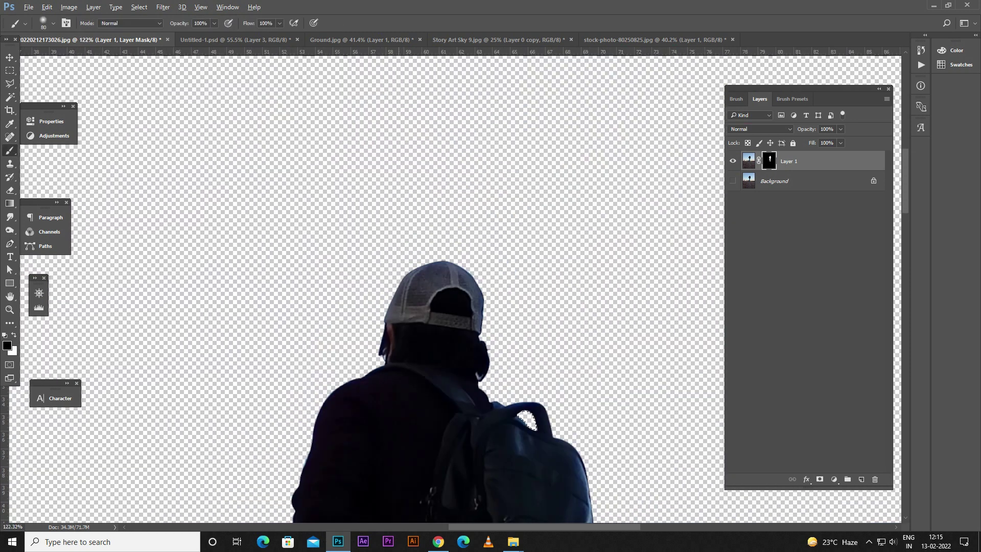
scroll(489, 195, "down", 3, "alt")
scroll(489, 195, "up", 5, "alt")
scroll(490, 195, "up", 4, "alt")
- Trace the sky gap between the legs and fill it black on the mask
key("v")
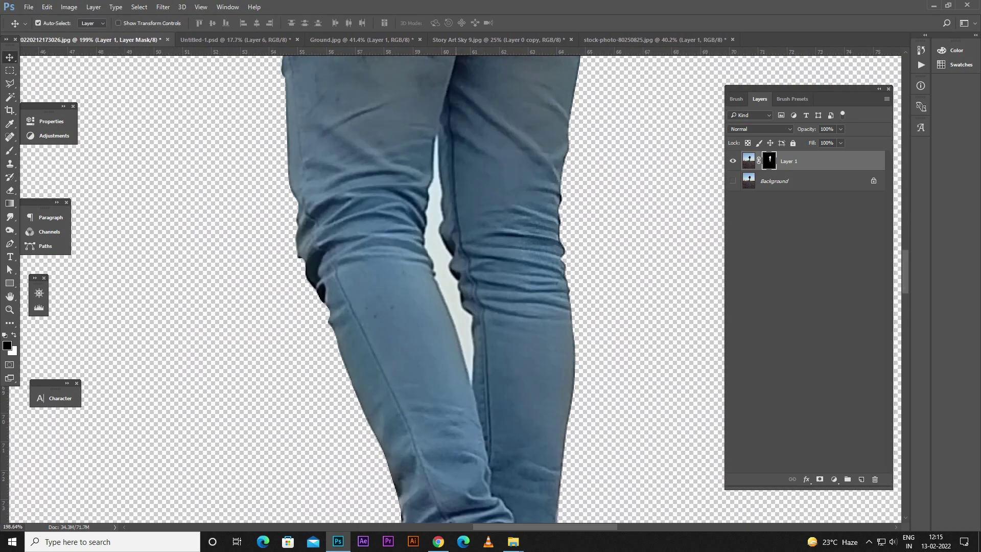
key("p")
left_click(427, 100)
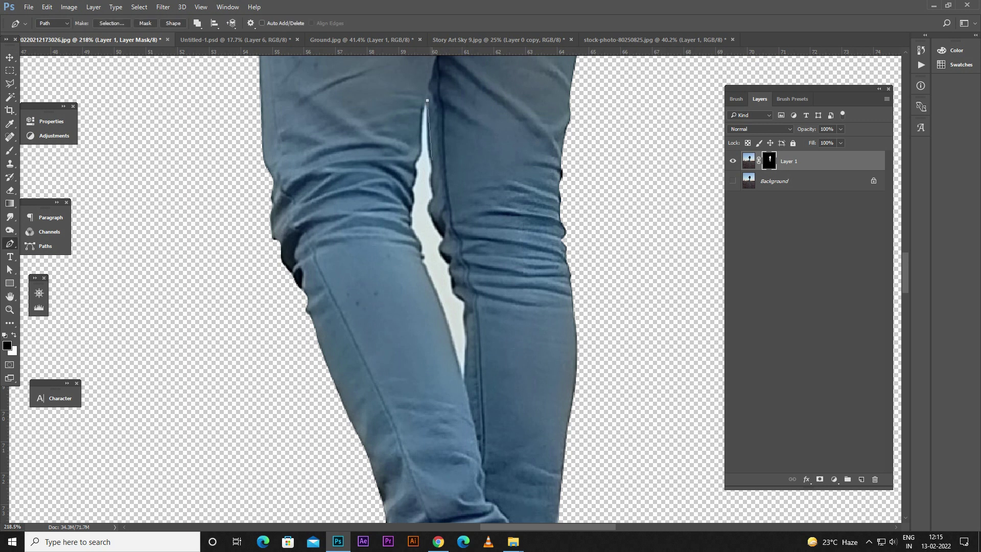
left_click_drag(428, 157, 431, 174)
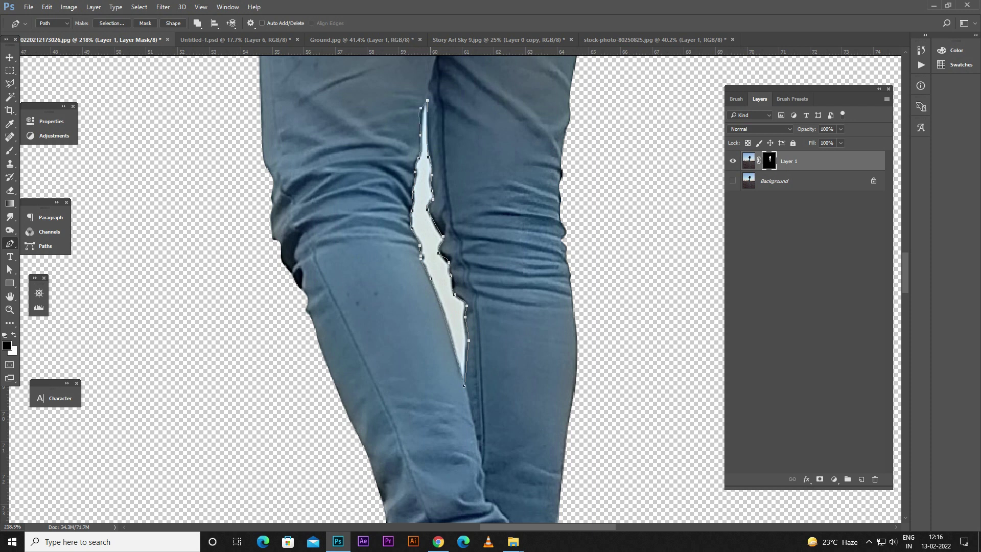
key("ctrl+Return")
key("b")
key("alt+BackSpace")
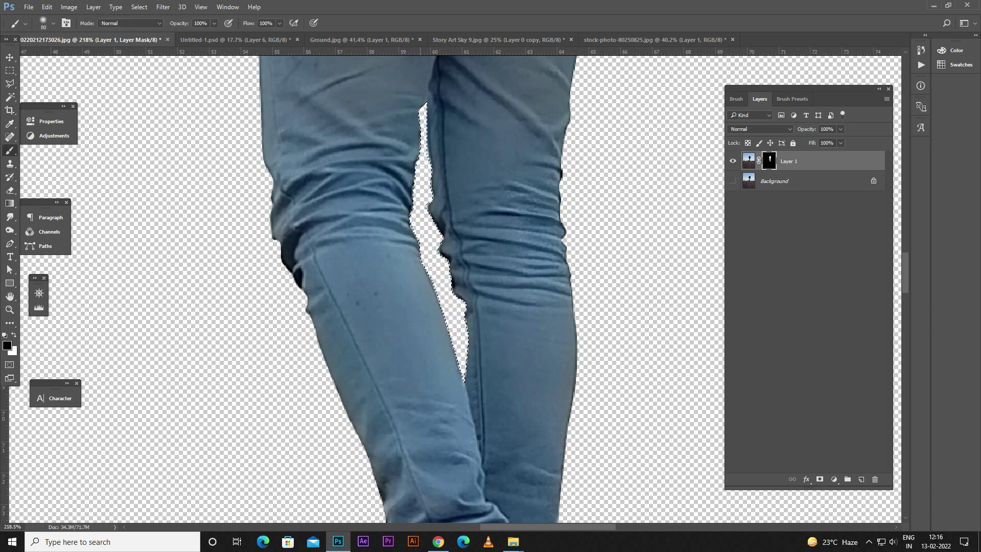
- Place the backpacker on the car roof in Untitled-1.psd, scaled to about 78%
left_click(235, 39)
key("v")
left_click_drag(463, 240, 462, 246)
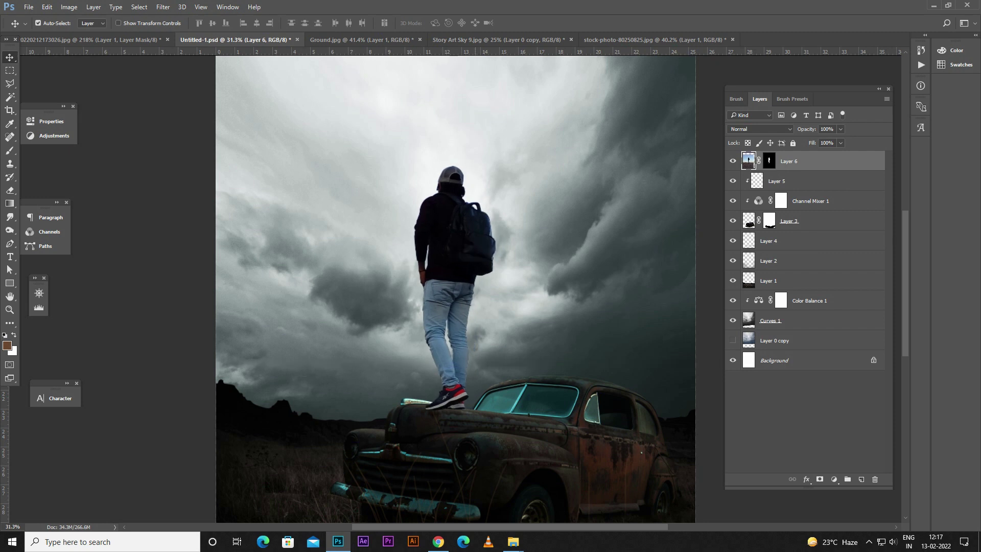
right_click(810, 161)
key("Escape")
key("ctrl+t")
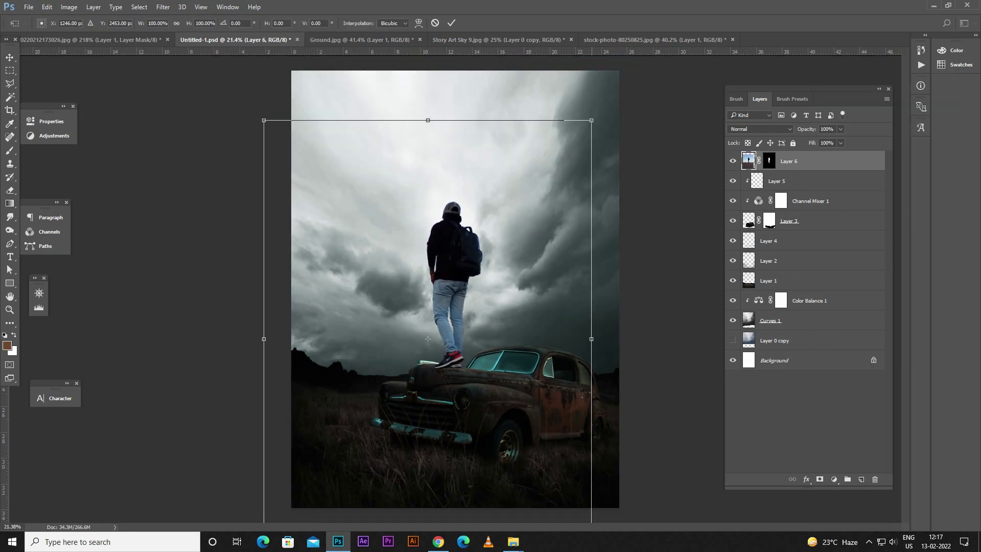
left_click_drag(591, 120, 522, 210)
scroll(454, 286, "up", 2)
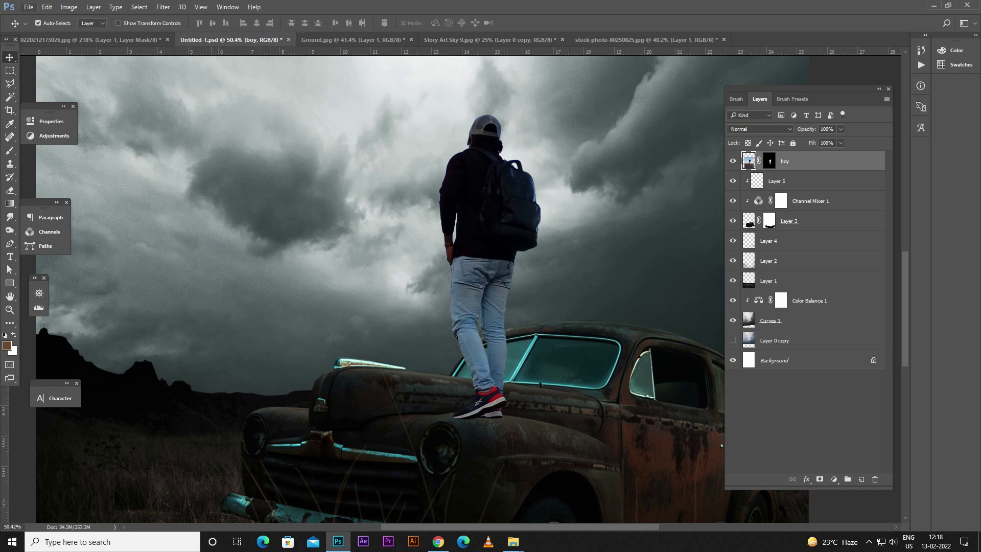
- Darken the backpacker with Brightness/Contrast at brightness -26, contrast -24
key("alt+i")
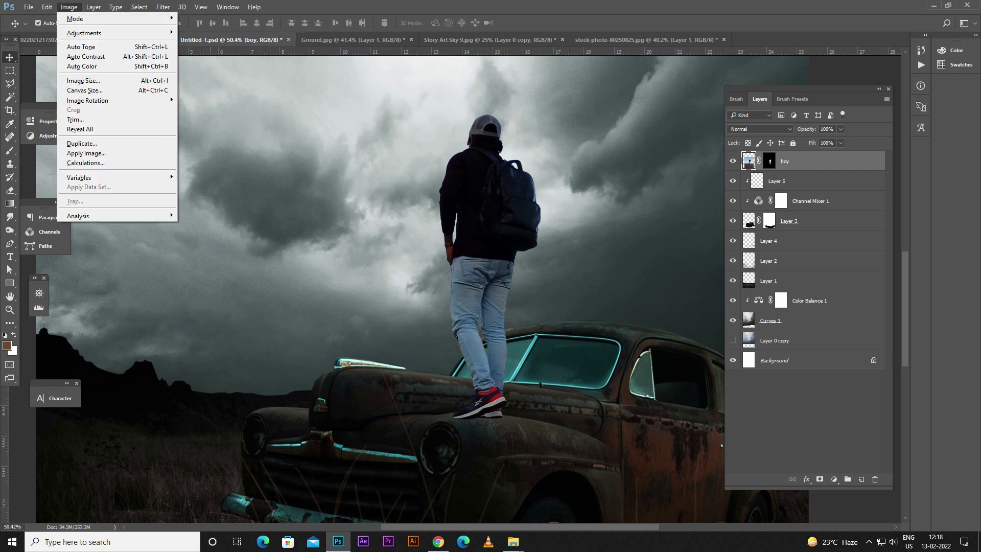
key("j")
key("v")
key("Escape")
key("alt+i")
type("jc")
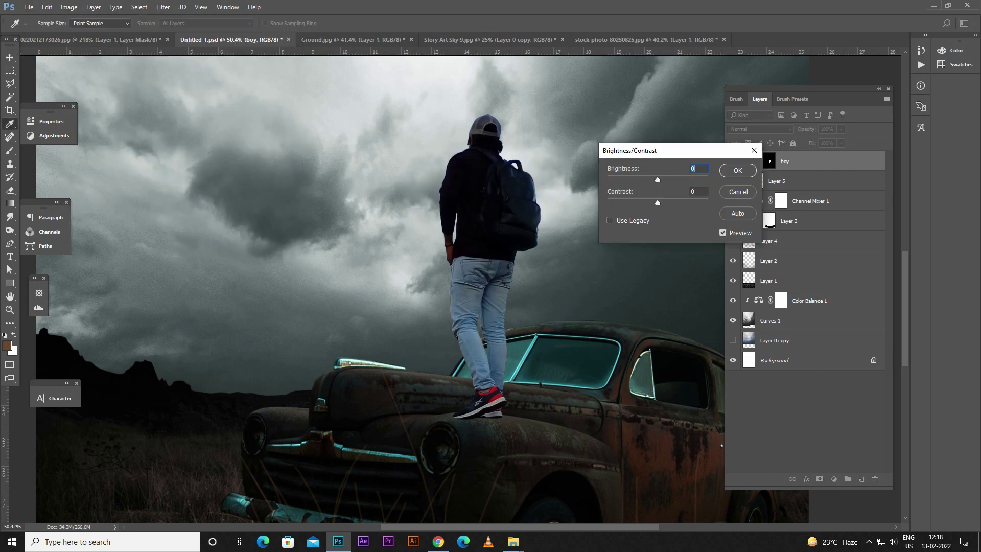
type("-31")
key("Tab")
key("Down")
key("Down")
key("Down")
type("-24")
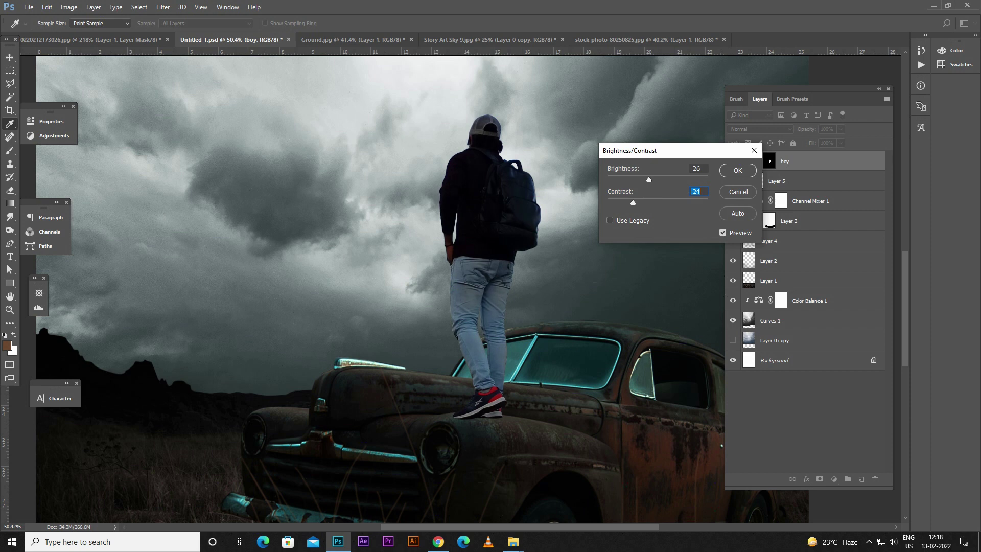
key("Return")
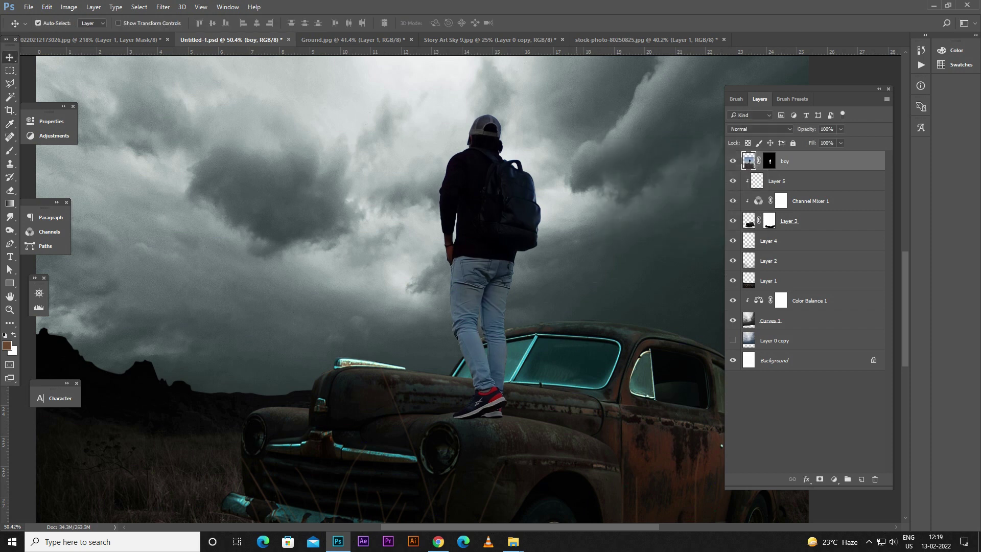
- Lower the backpacker's saturation to -51 with Hue/Saturation
left_click(69, 7)
mouse_move(84, 33)
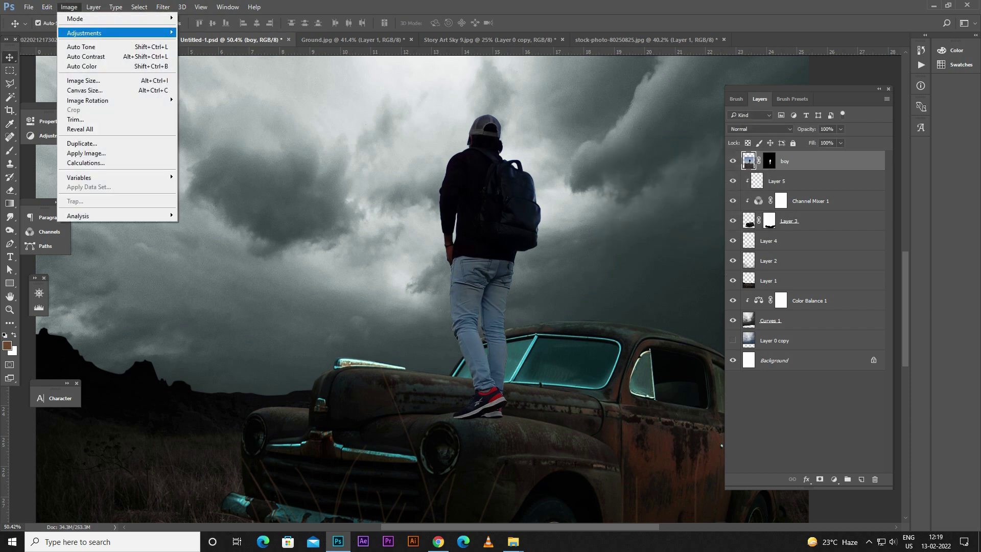
left_click(207, 85)
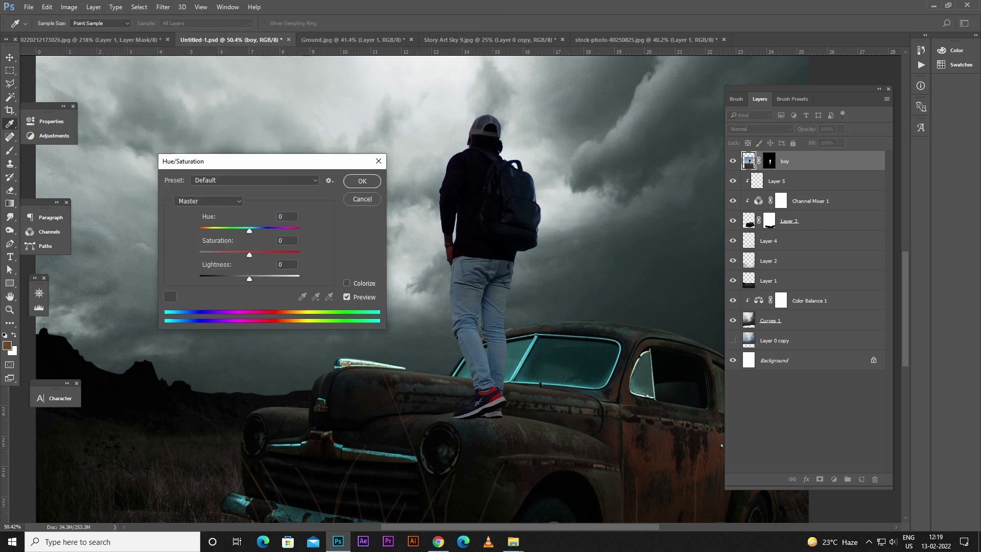
key("Tab")
type("-85")
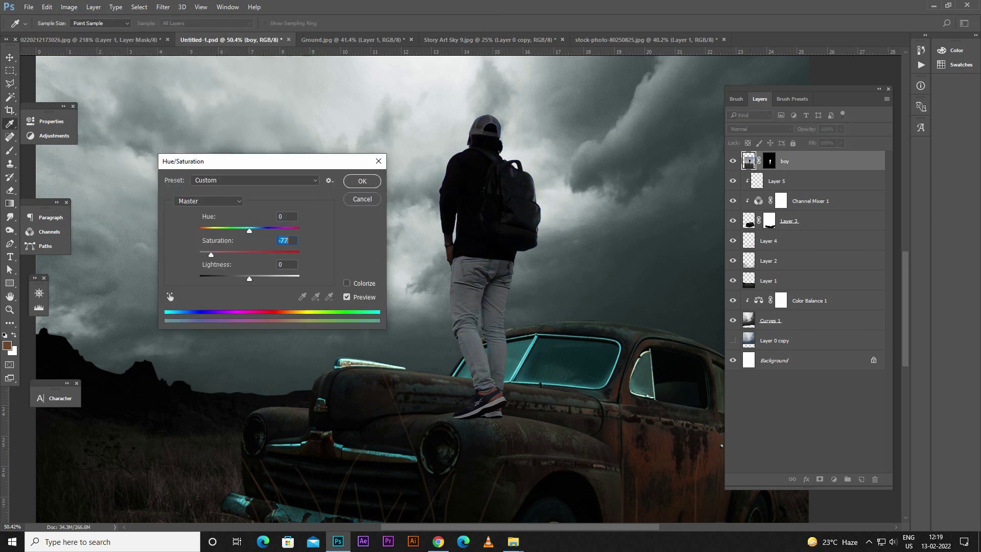
key("Down")
key("Down")
key("Down")
key("shift+Up")
key("shift+Up")
key("shift+Up")
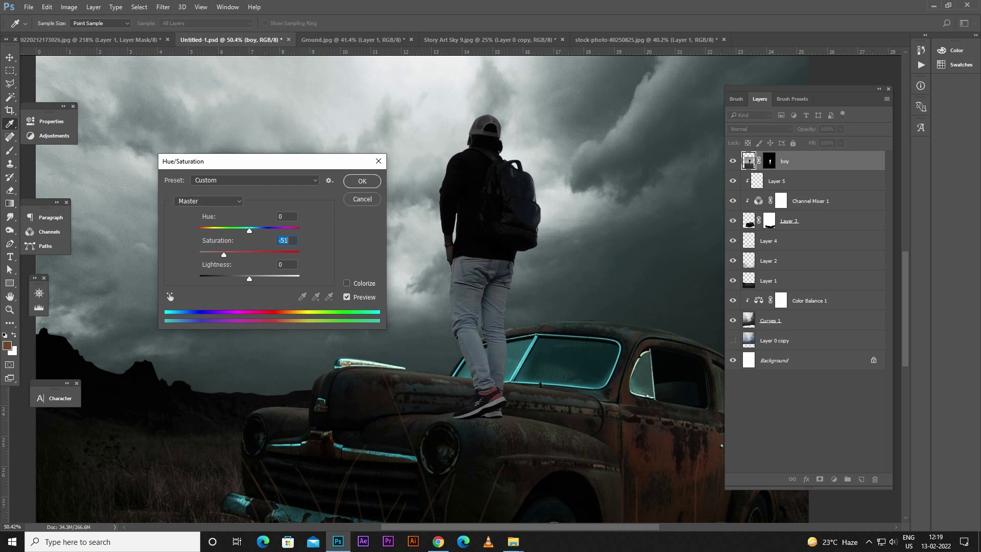
left_click(363, 181)
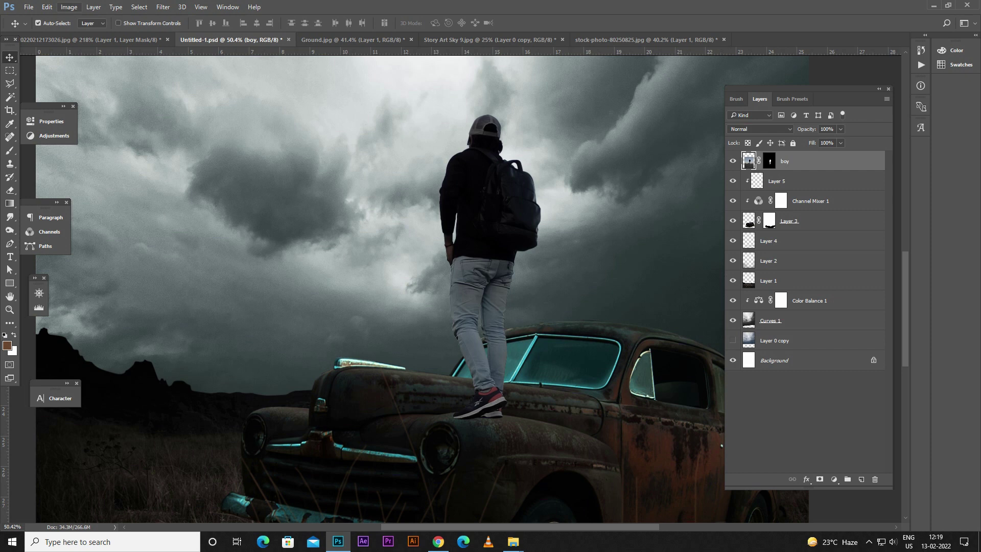
- Set the backpacker's midtone Color Balance levels to about +1, +3, -6
left_click(69, 7)
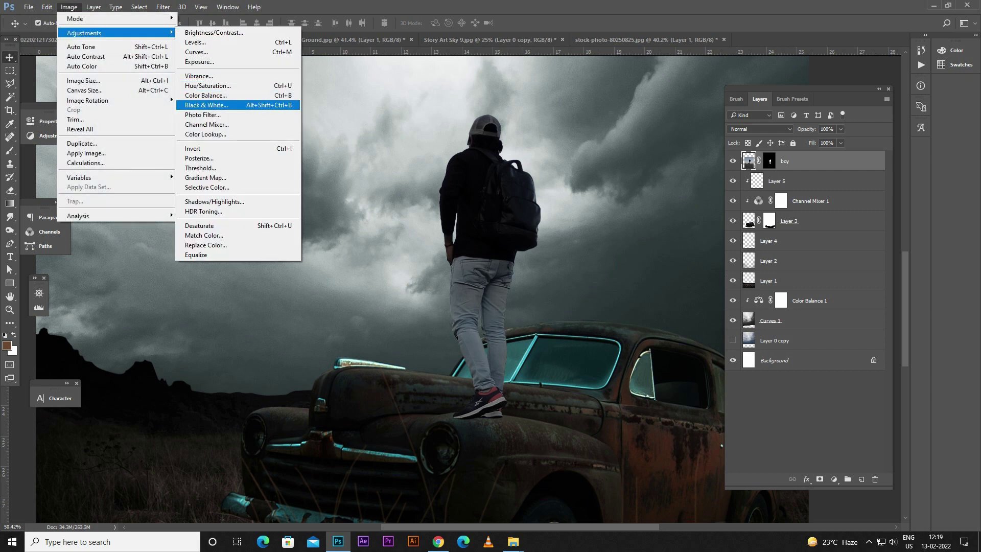
left_click(206, 95)
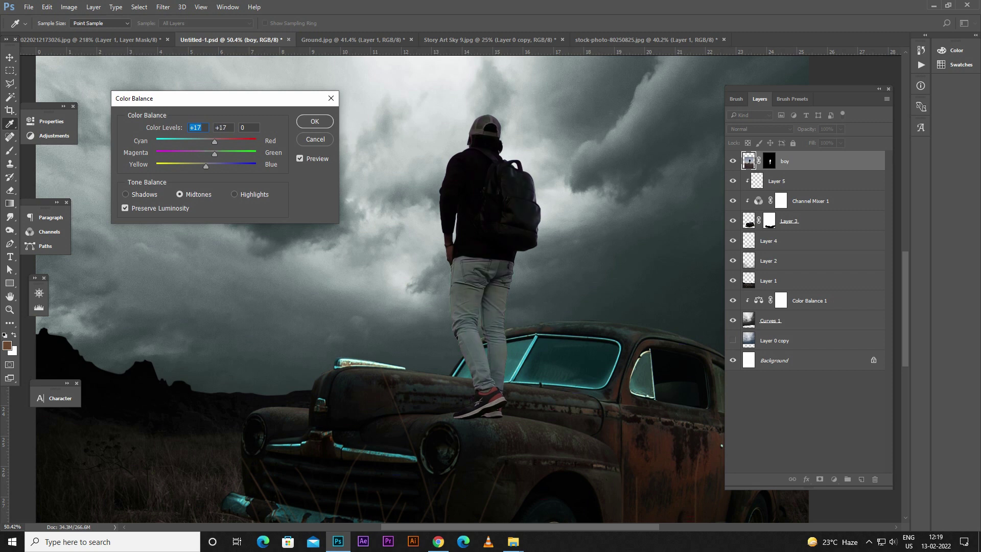
key("Tab")
key("shift+Tab")
type("1")
key("Tab")
key("Tab")
key("Up")
key("Up")
key("Up")
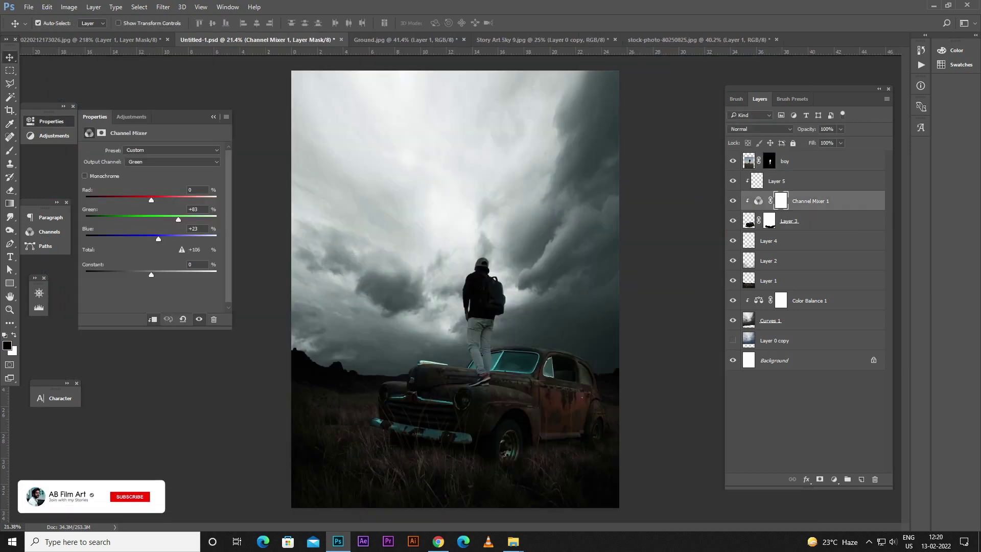
- Create a 'boy shadow' layer beneath boy and paint a black shadow under the shoe sole
key("Down")
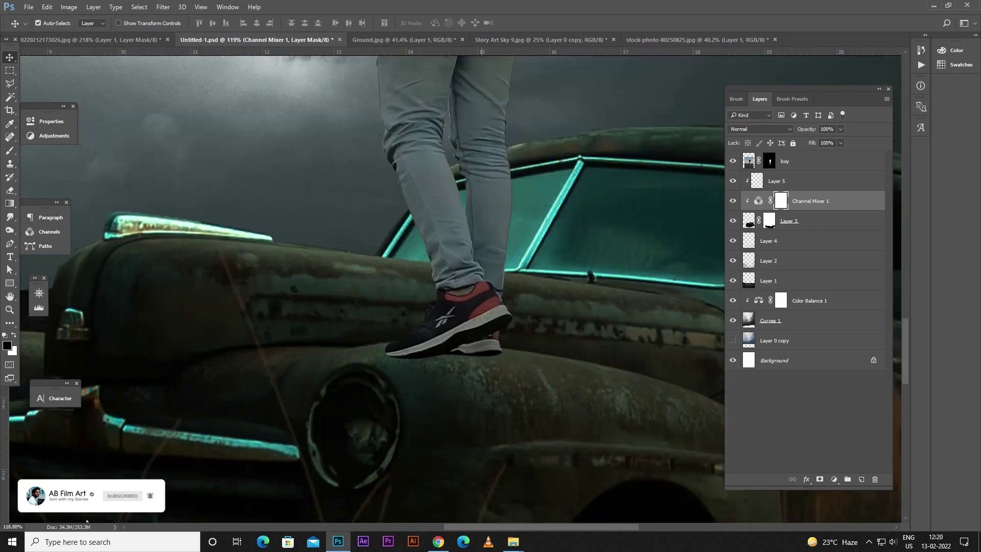
key("ctrl+bracketleft")
type("boy")
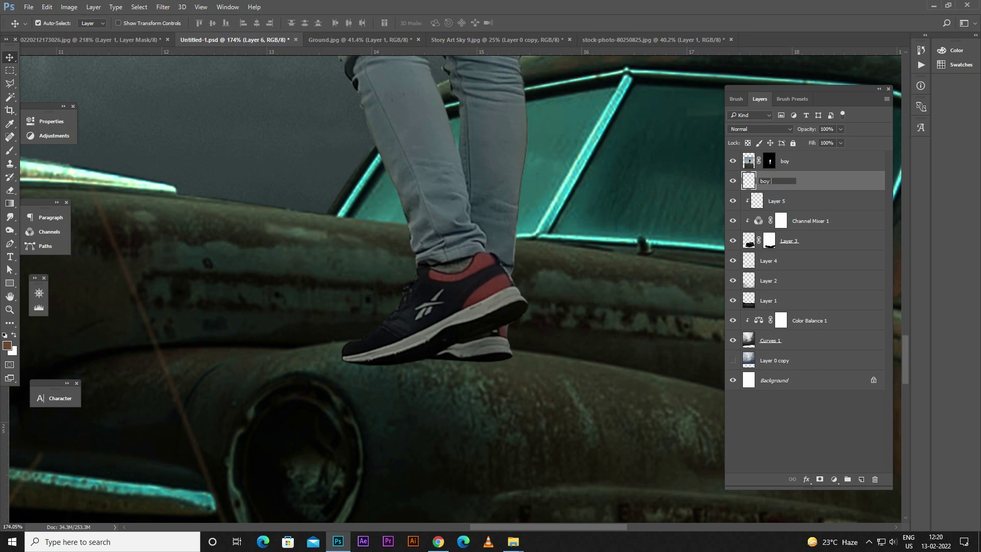
type("shadow")
key("Return")
key("b")
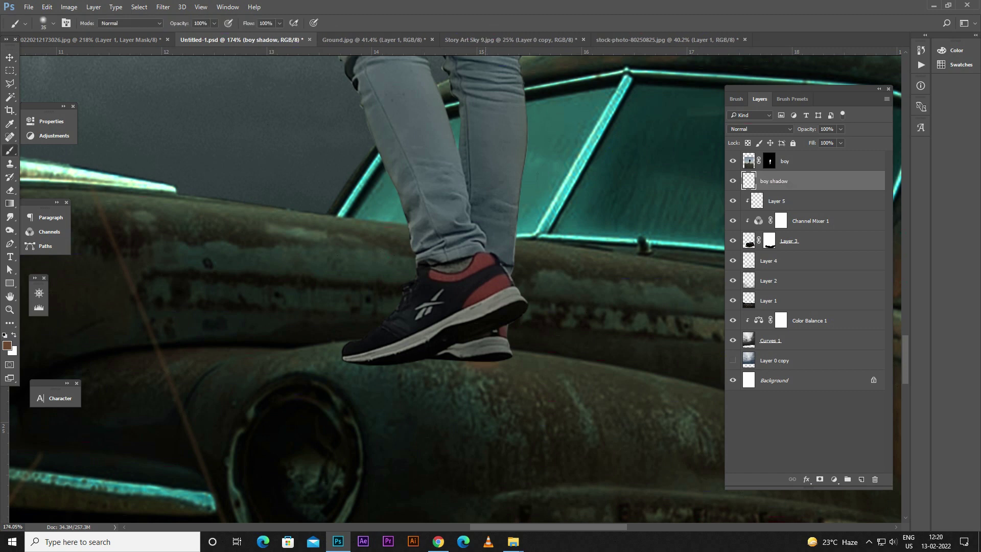
key("d")
left_click_drag(496, 365, 442, 367)
left_click_drag(514, 343, 424, 363)
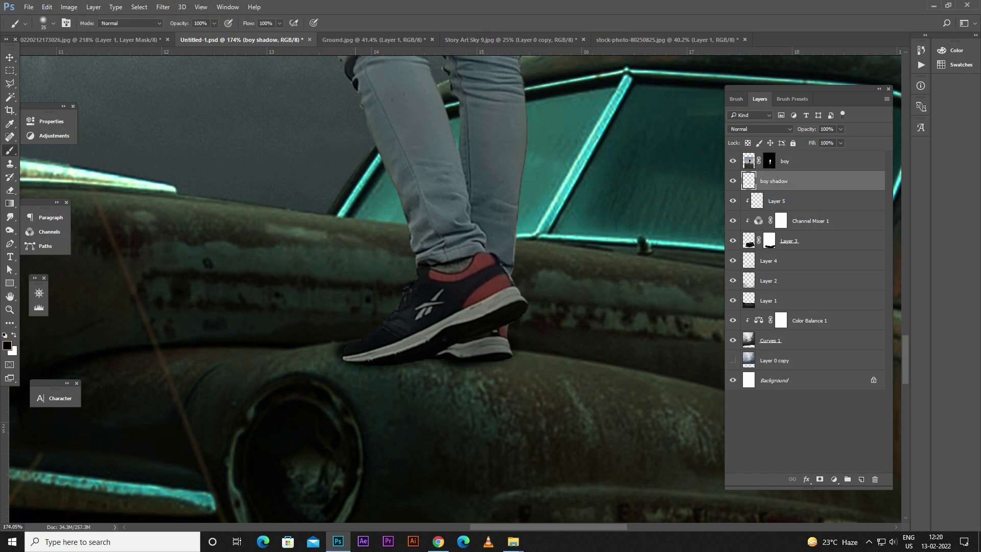
- Commit the shoe shadow's transform and begin Free Transform on the boy layer
key("ctrl+0")
key("ctrl+t")
key("Return")
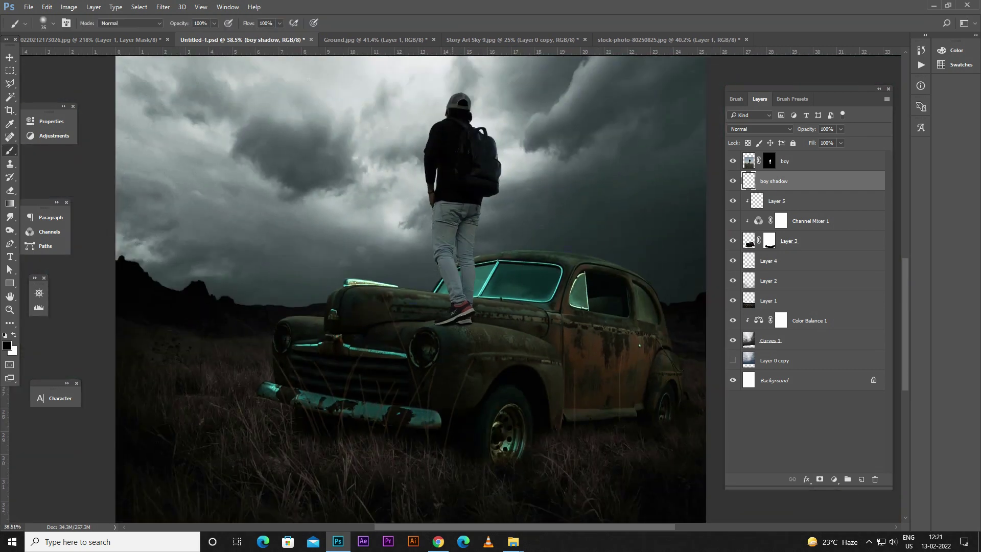
key("alt+bracketright")
key("ctrl+t")
scroll(463, 365, "down", 3)
- Scale the boy to about 87% and nudge him up on the car
left_click_drag(594, 191, 572, 219)
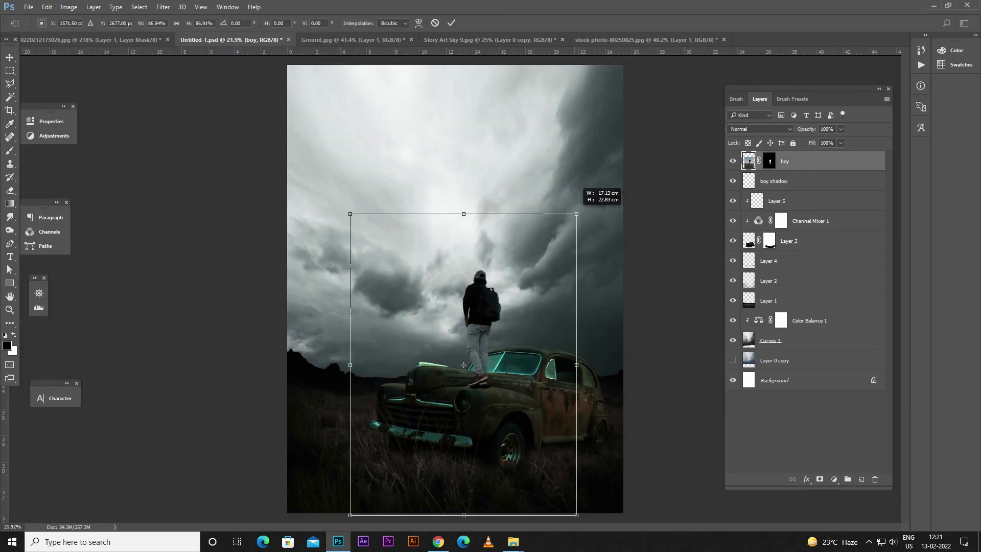
scroll(490, 317, "up", 3)
mouse_move(439, 352)
left_mouse_down()
mouse_move(429, 329)
mouse_move(318, 328)
mouse_move(333, 328)
left_mouse_up()
key("Return")
scroll(428, 330, "up", 2)
- Try hiding the boy's shoes on his mask, undo it, and shift him left
key("ctrl+backslash")
key("b")
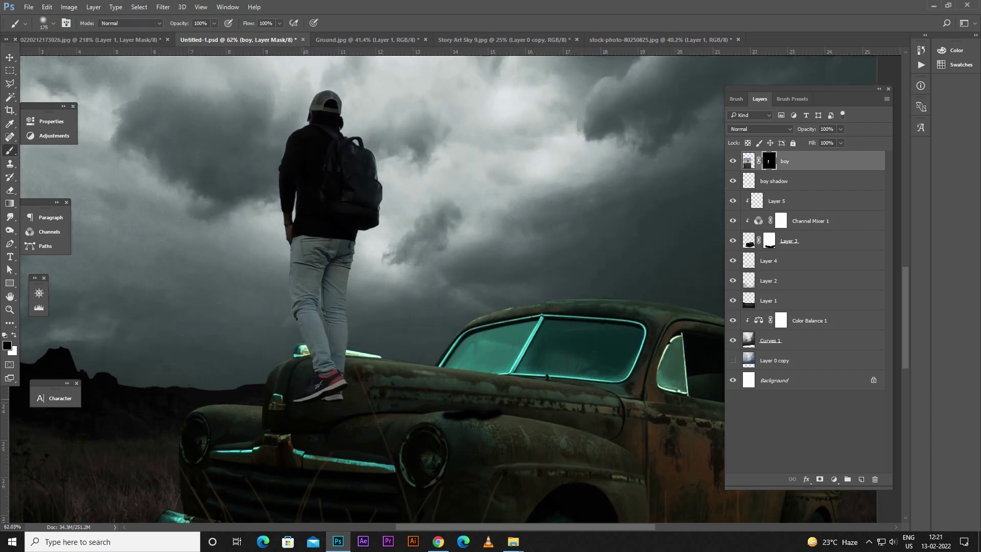
mouse_move(304, 393)
left_mouse_down()
mouse_move(337, 368)
mouse_move(337, 388)
mouse_move(337, 365)
left_mouse_up()
key("ctrl+z")
key("bracketleft")
key("bracketleft")
key("bracketleft")
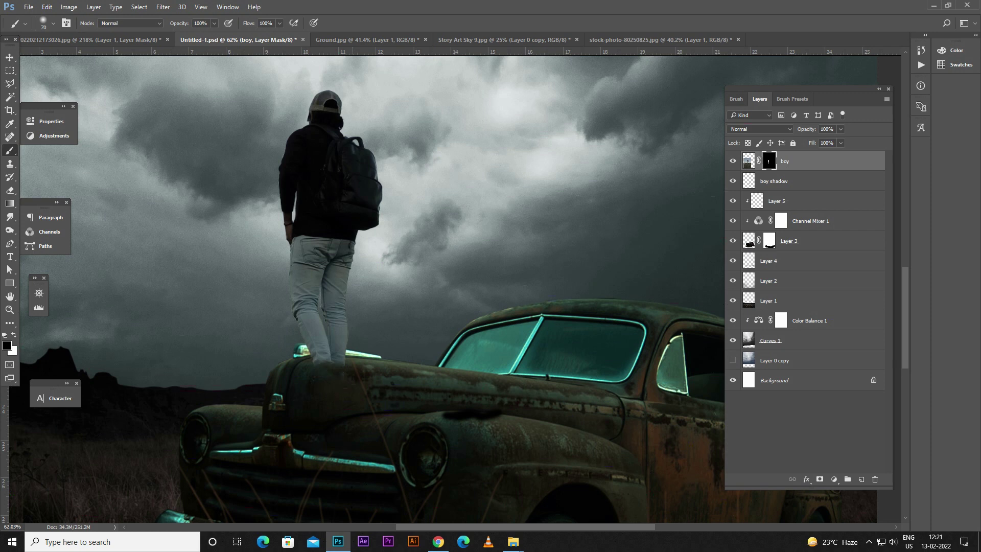
scroll(330, 357, "down", 1)
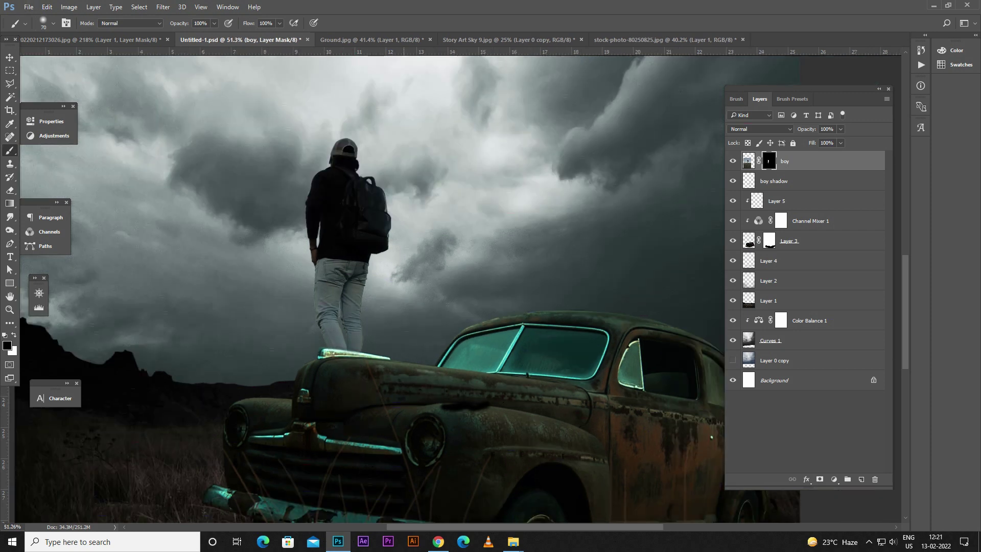
key("v")
left_click_drag(335, 307, 303, 306)
- Paint the boy's shoes back into his mask in white, restoring his feet
key("b")
key("x")
mouse_move(322, 350)
left_mouse_down()
mouse_move(297, 391)
mouse_move(297, 358)
left_mouse_up()
key("x")
key("ctrl+alt+z")
key("ctrl+alt+z")
key("ctrl+alt+z")
key("ctrl+alt+z")
key("ctrl+alt+z")
key("ctrl+shift+z")
- Move the boy right onto the car roof and check the whole composite
key("v")
left_click_drag(347, 327, 486, 327)
key("ctrl+0")
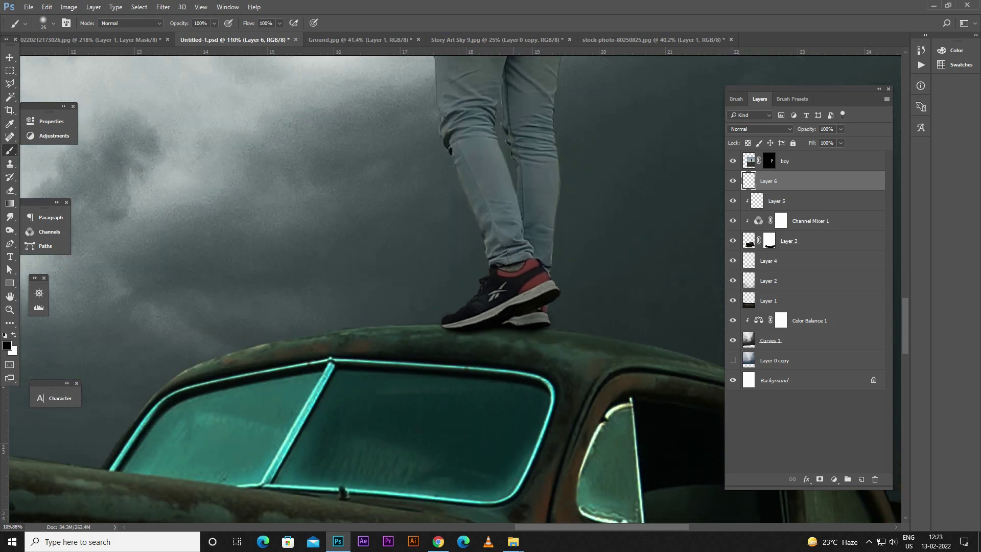
scroll(445, 286, "down", 8)
scroll(445, 286, "up", 2)
scroll(445, 286, "down", 2)
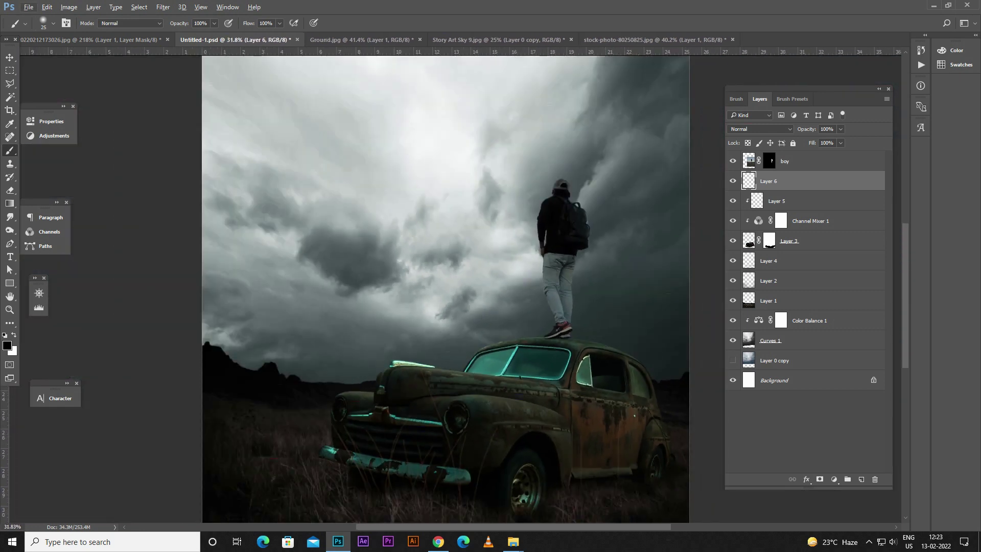
scroll(552, 265, "up", 3)
scroll(552, 265, "up", 2)
scroll(552, 265, "down", 5)
scroll(552, 265, "down", 2)
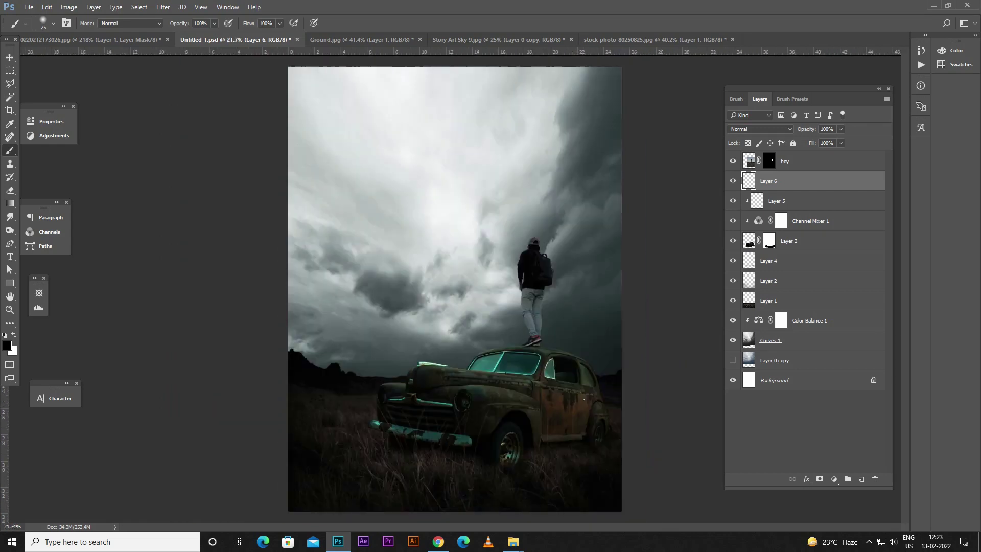
scroll(548, 345, "up", 4)
scroll(549, 346, "down", 2)
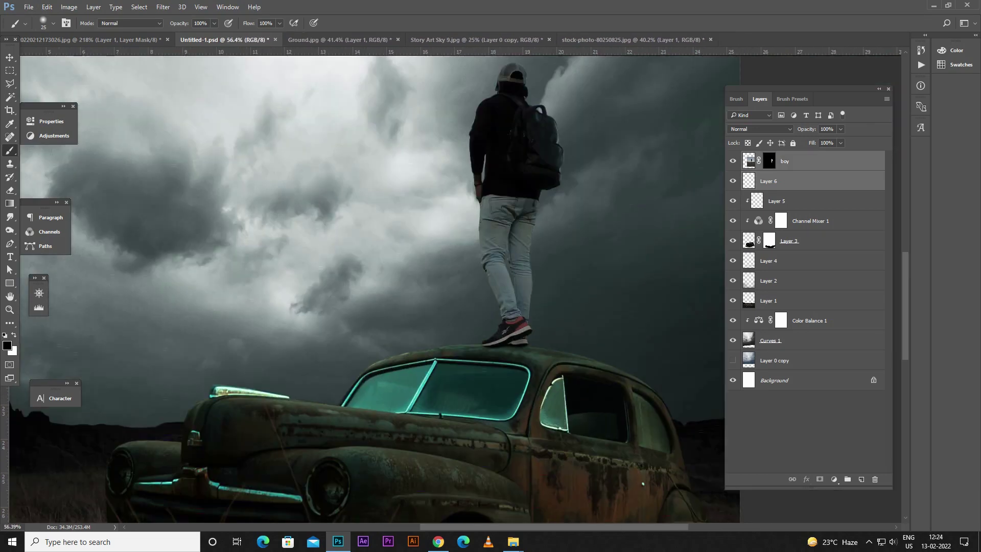
- Add Brightness/Contrast (-27) and Color Balance adjustment layers, discarding a trial Channel Mixer
left_click(834, 480)
left_click(876, 296)
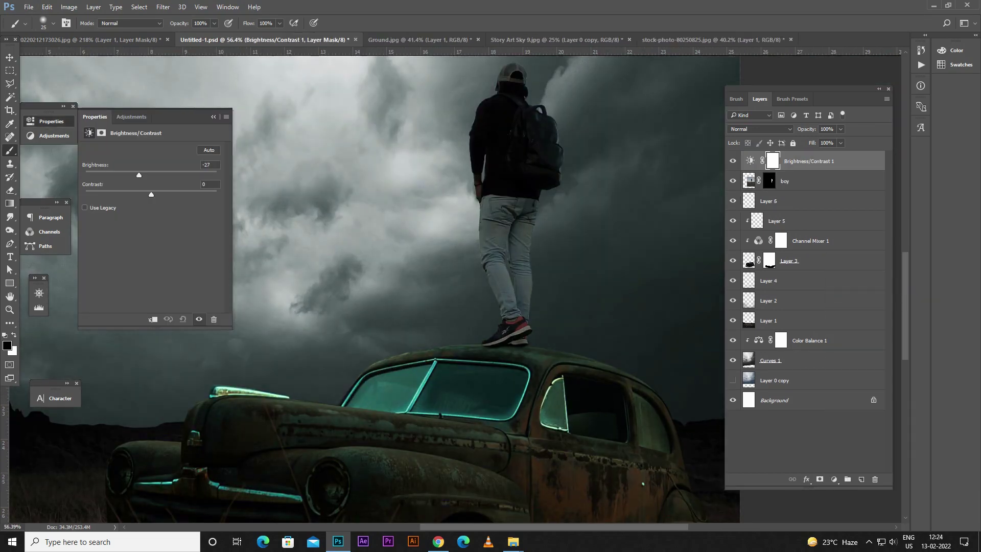
scroll(595, 334, "down", 3)
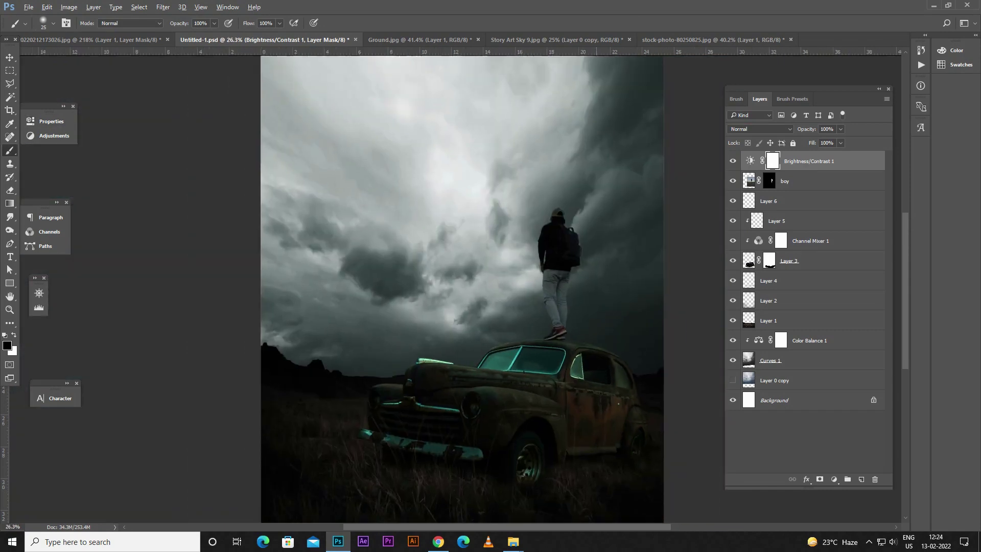
left_click(834, 479)
left_click(876, 369)
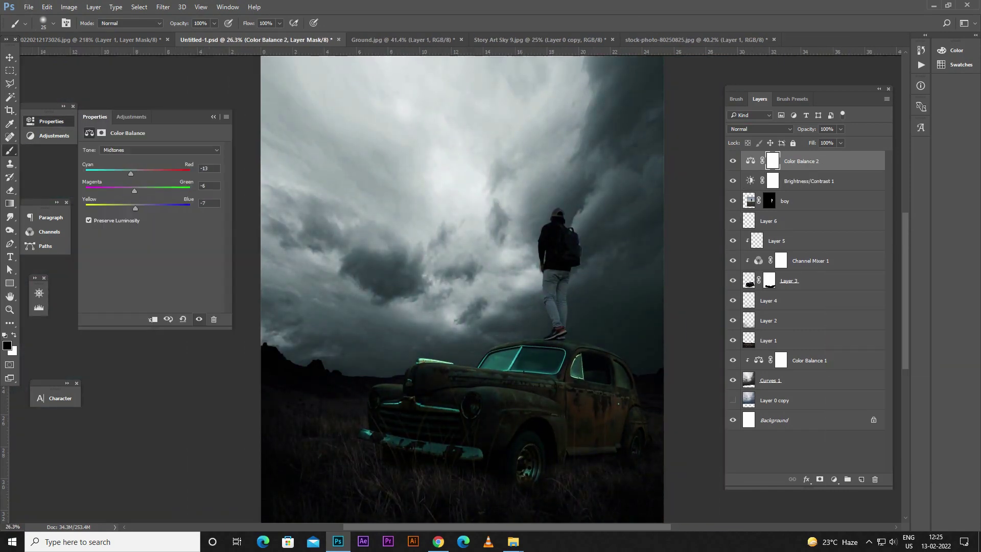
left_click(833, 480)
left_click(877, 403)
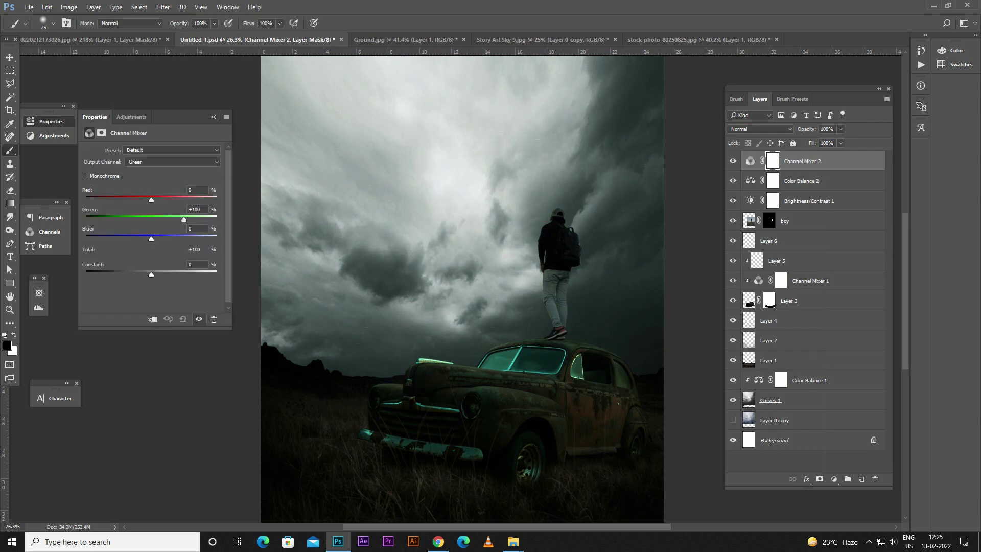
left_click_drag(158, 200, 151, 200)
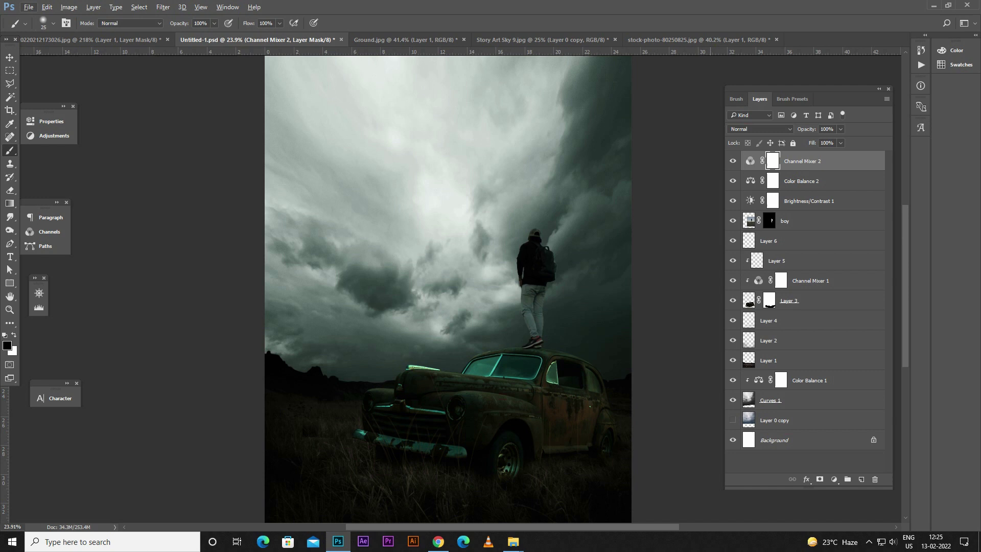
left_click(875, 480)
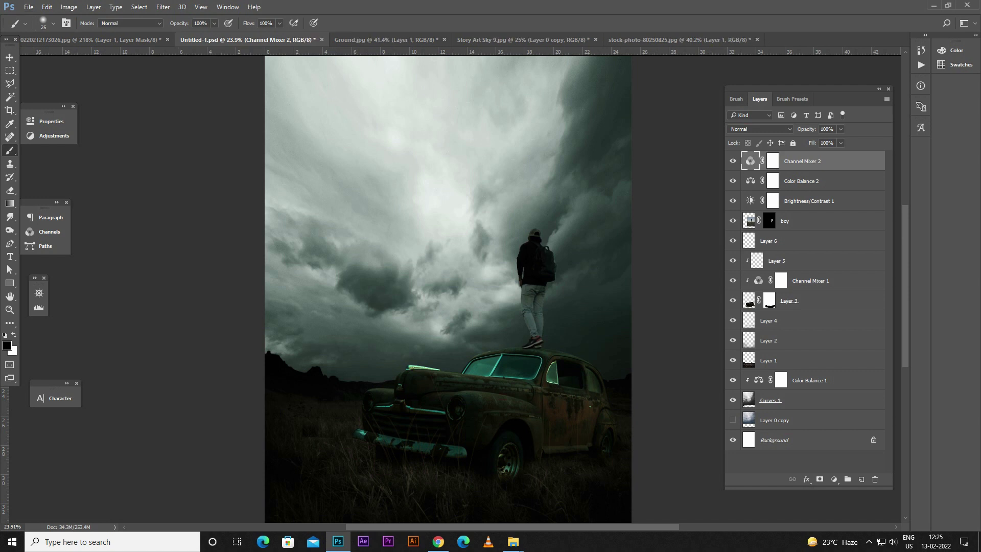
- Add Hue/Saturation (Hue -2, Saturation -6, Lightness -1), then an empty layer with grey colour
left_click(834, 480)
left_click(868, 354)
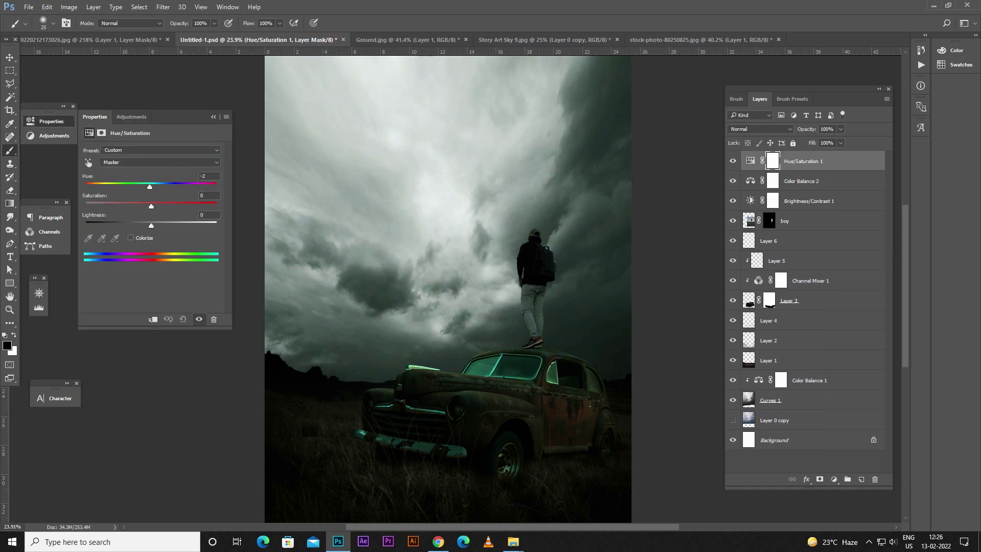
mouse_move(151, 206)
left_mouse_down()
mouse_move(169, 205)
mouse_move(154, 186)
left_mouse_up()
left_click_drag(151, 225, 145, 225)
scroll(440, 289, "up", 2)
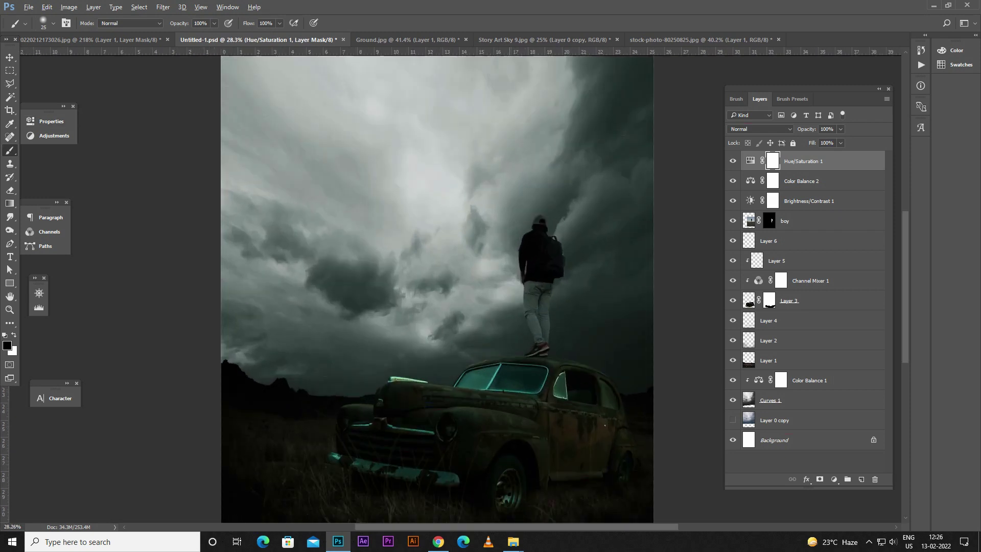
scroll(531, 307, "up", 5)
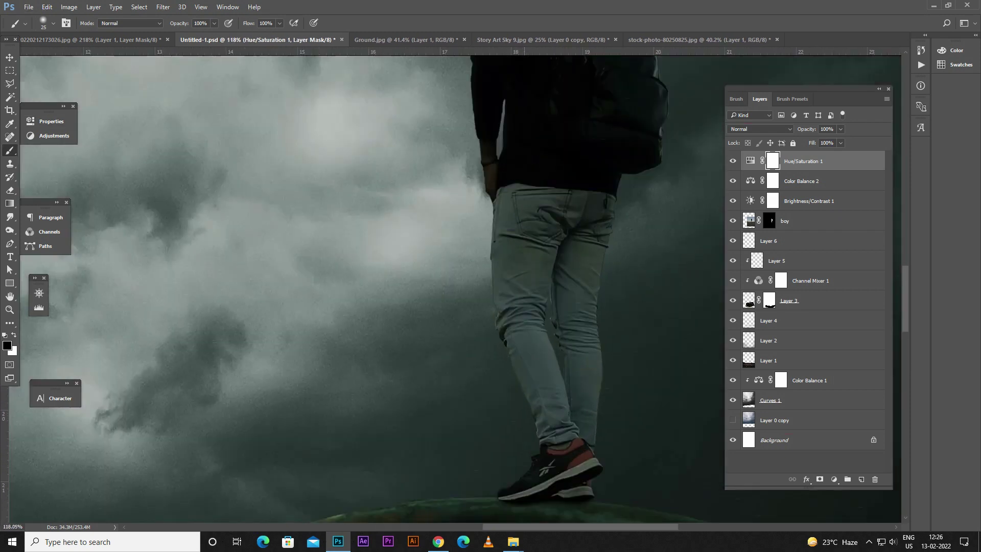
left_click(862, 480)
left_click(7, 345)
- Set a sampled grey paint colour and a size-4 Brush for rim lighting on Layer 7
key("Return")
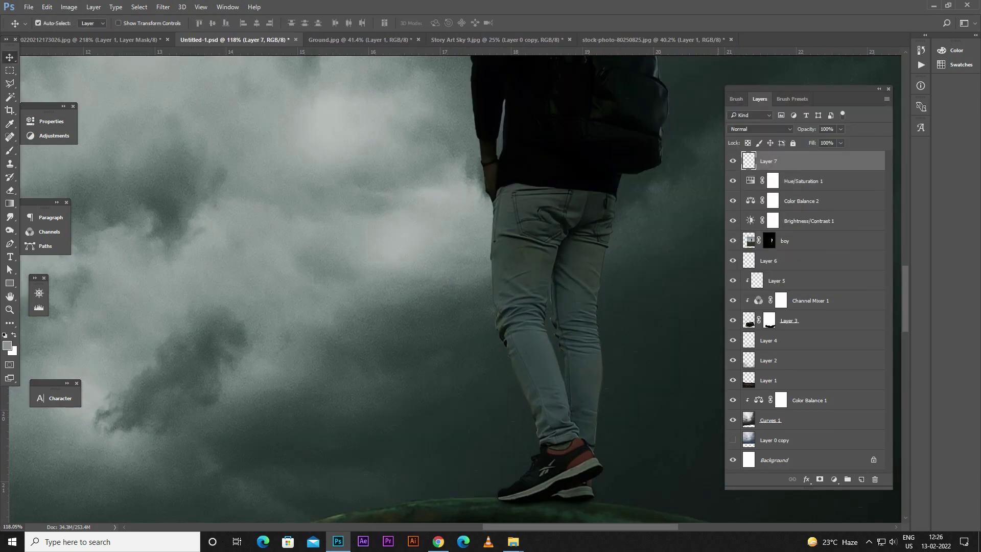
left_click(7, 345)
key("Return")
key("b")
scroll(539, 435, "up", 3)
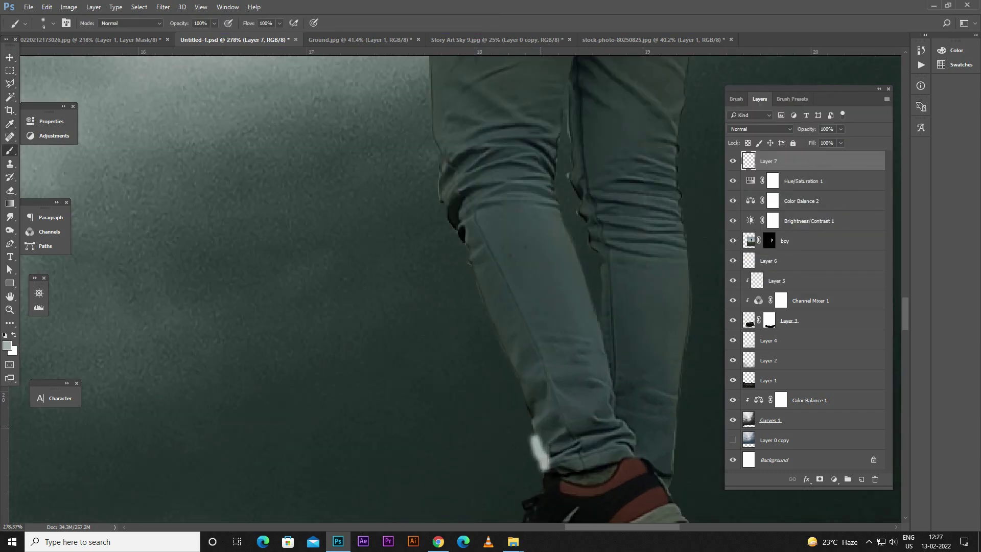
scroll(460, 286, "down", 2)
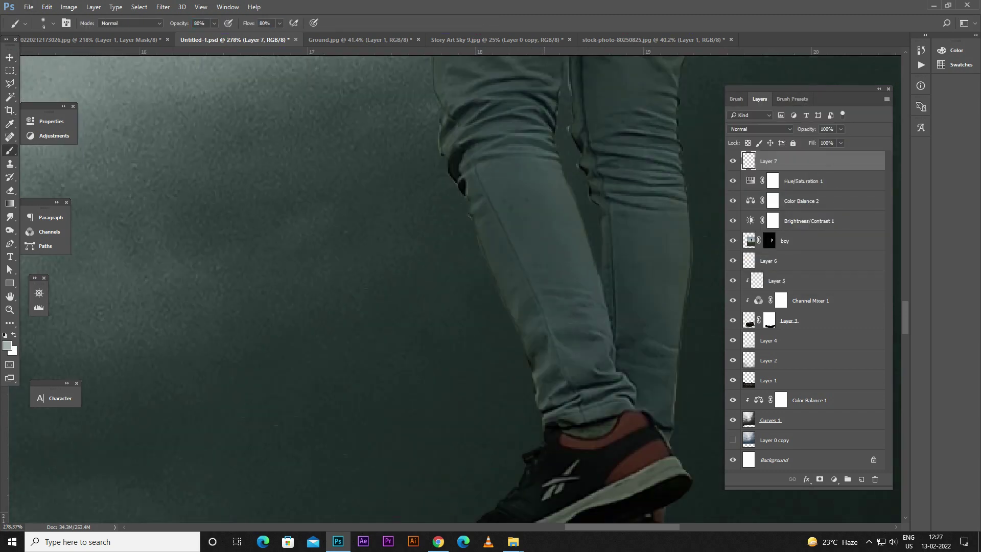
scroll(460, 286, "down", 1)
key("F5")
key("F5")
key("bracketleft")
key("bracketleft")
key("bracketleft")
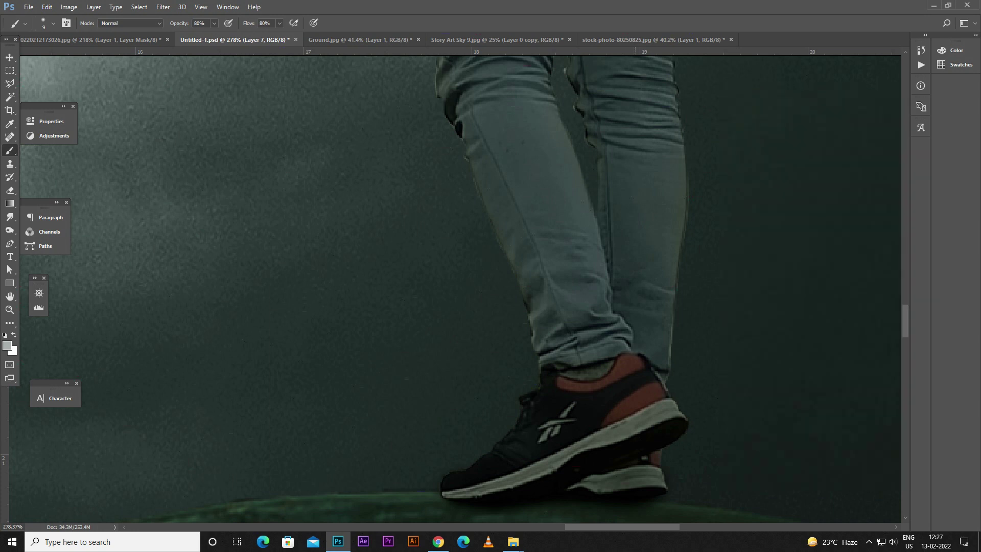
- Paint a rim-light edge down the backpacker's ankle and up the leg
mouse_move(542, 368)
left_mouse_down()
mouse_move(532, 332)
mouse_move(540, 393)
mouse_move(442, 488)
left_mouse_up()
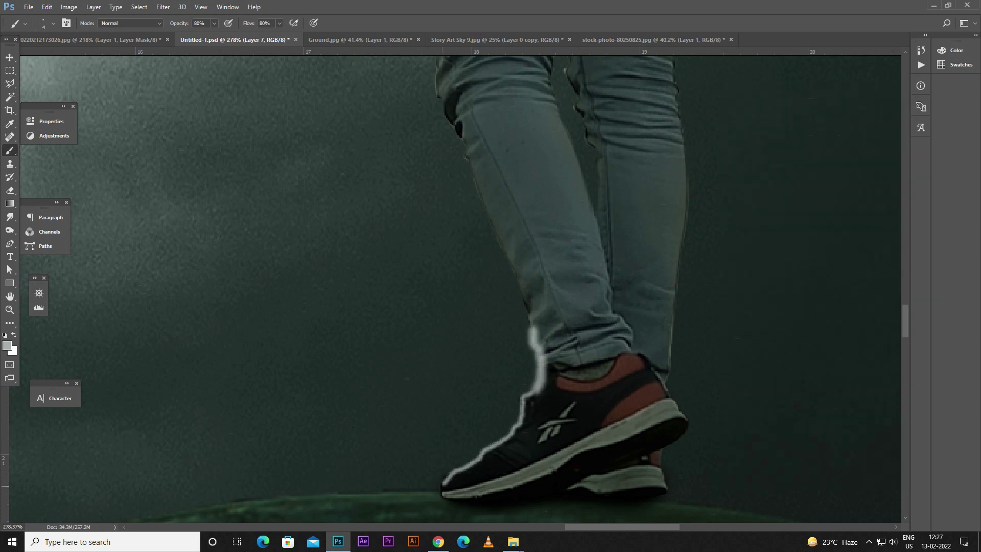
key("bracketright")
left_click_drag(534, 330, 473, 174)
scroll(473, 174, "up", 3)
scroll(504, 358, "up", 1)
mouse_move(503, 358)
left_mouse_down()
mouse_move(465, 223)
mouse_move(463, 118)
left_mouse_up()
scroll(463, 118, "up", 5)
left_click_drag(468, 391, 467, 284)
scroll(472, 270, "up", 3)
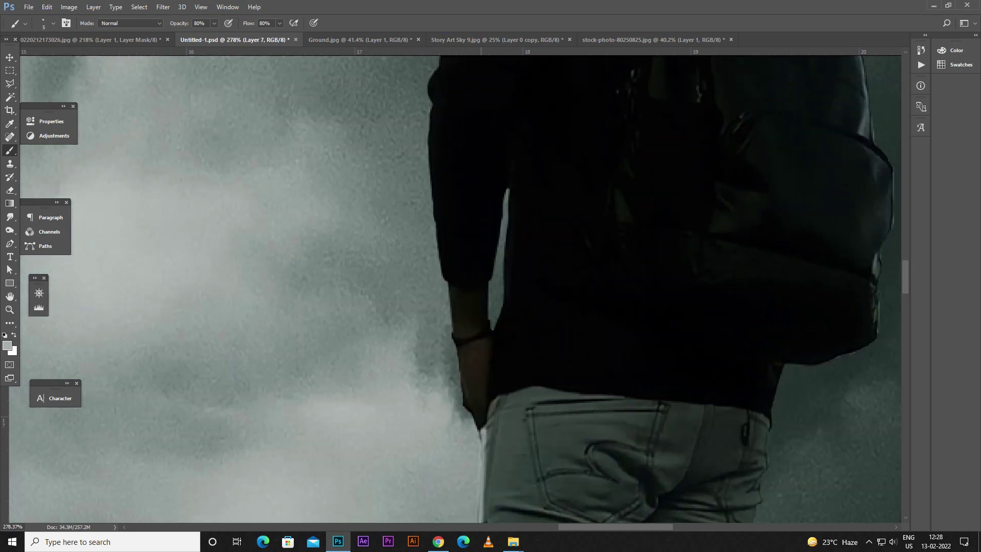
scroll(473, 270, "up", 4)
- Add rim light along the cap's edge, the shoulder and the car roof edge
mouse_move(650, 96)
left_mouse_down()
mouse_move(611, 108)
mouse_move(565, 193)
left_mouse_up()
mouse_move(562, 254)
left_mouse_down()
mouse_move(480, 302)
mouse_move(449, 402)
left_mouse_up()
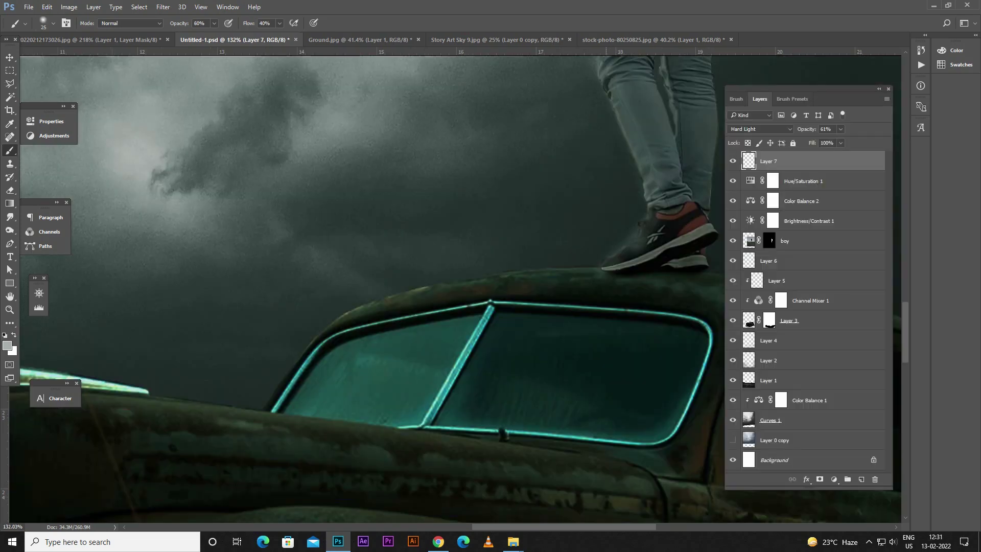
mouse_move(597, 269)
left_mouse_down()
mouse_move(445, 286)
mouse_move(357, 317)
mouse_move(288, 378)
mouse_move(510, 276)
left_mouse_up()
scroll(245, 465, "up", 2)
key("bracketright")
key("bracketright")
key("bracketright")
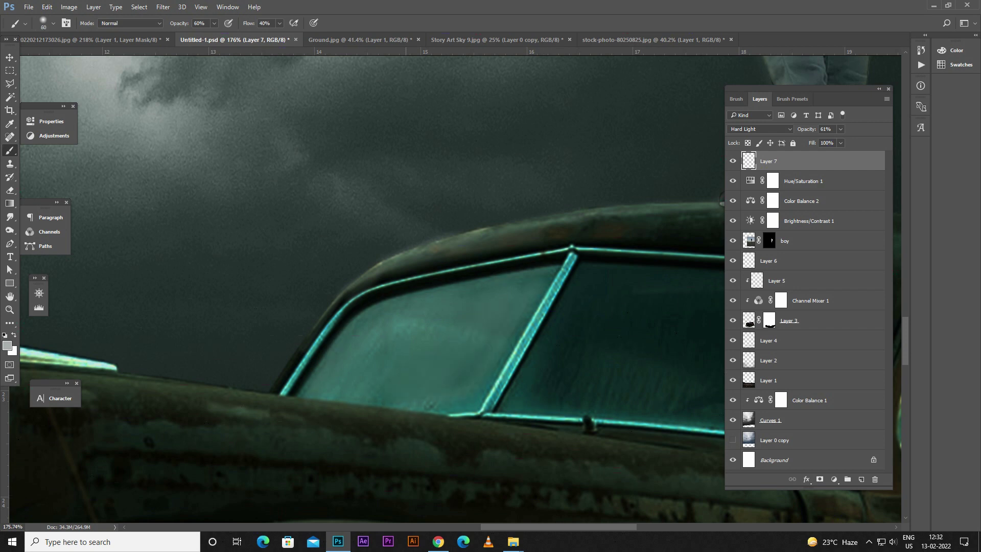
- Fine-tune the brush size and retune Hue/Saturation 1 to Saturation +11, Lightness -30
scroll(623, 323, "down", 5)
scroll(623, 323, "down", 3)
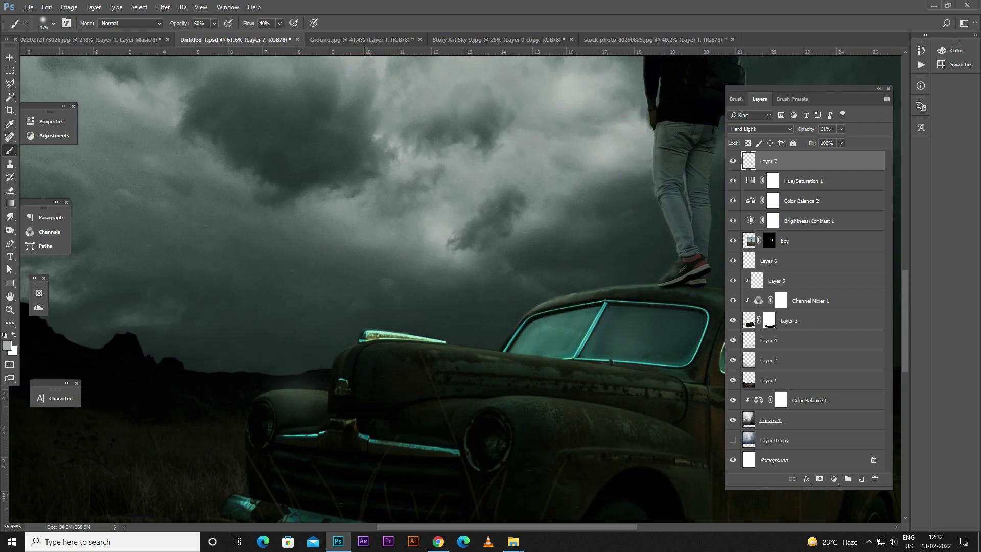
scroll(297, 398, "down", 2)
key("bracketleft")
scroll(327, 403, "down", 1)
scroll(327, 403, "down", 2)
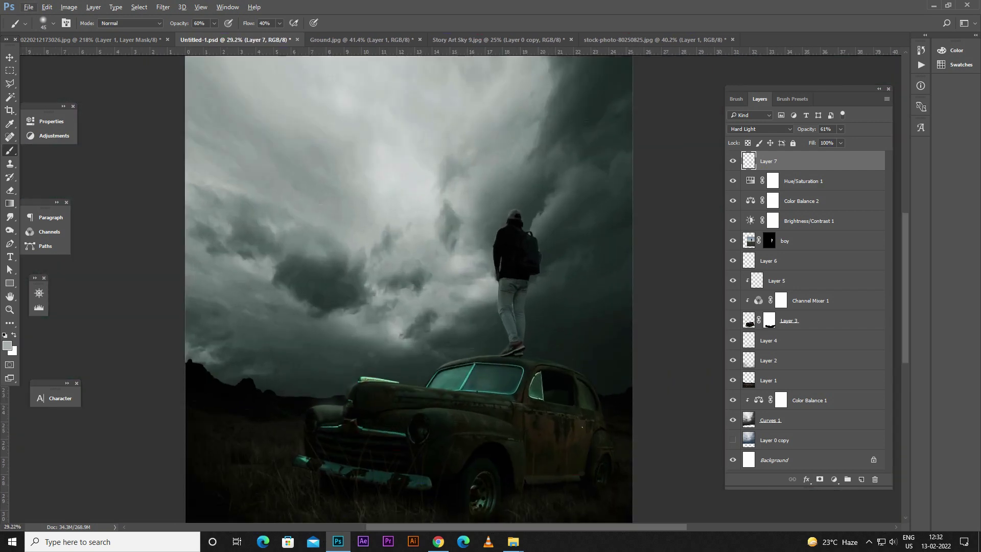
key("bracketleft")
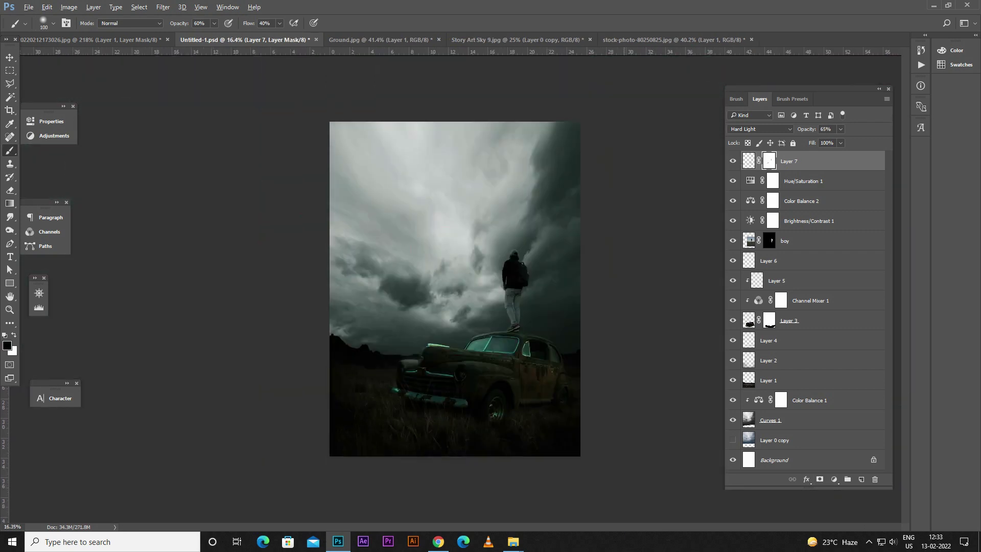
double_click(772, 181)
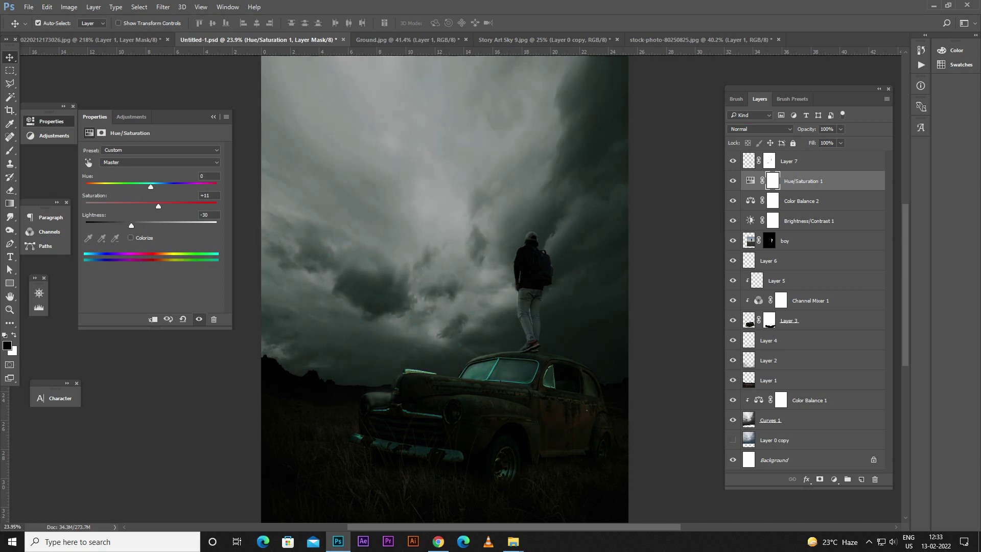
left_click(834, 479)
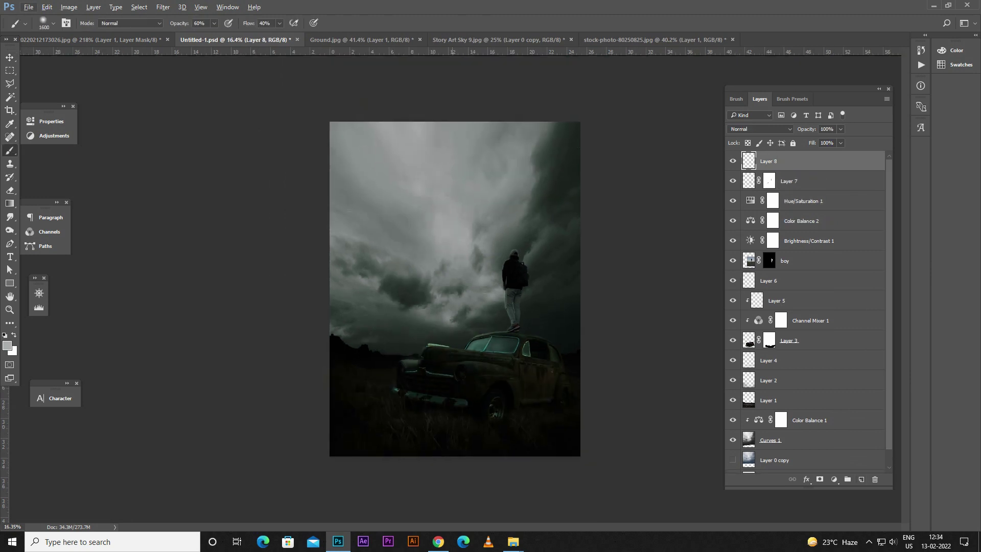
- Brighten the central sky with soft strokes and zoom in on the left horizon
left_click_drag(453, 205, 460, 241)
left_click_drag(450, 143, 424, 265)
left_click_drag(486, 246, 466, 286)
key("bracketleft")
key("bracketleft")
key("bracketleft")
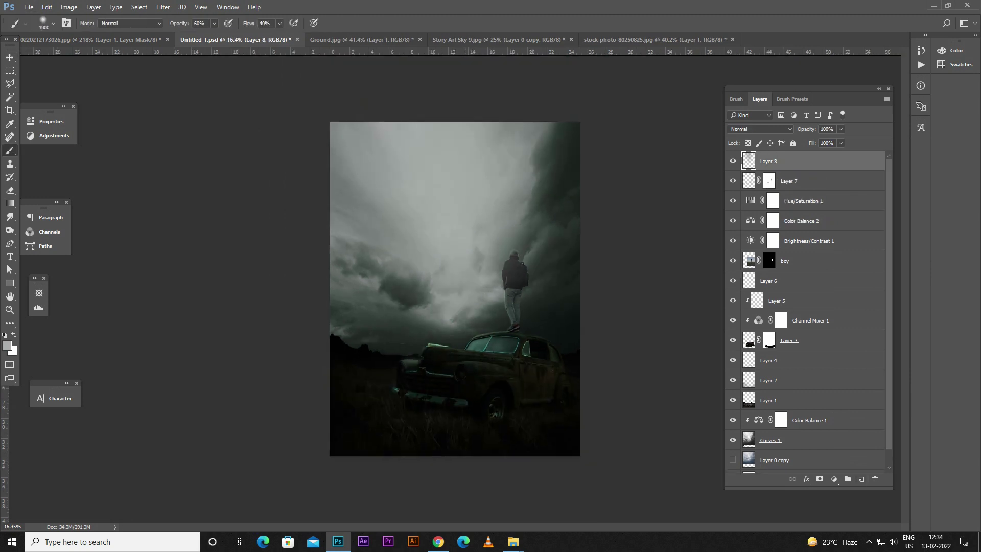
key("bracketleft")
key("bracketleft")
key("bracketleft")
scroll(350, 337, "up", 3)
scroll(350, 337, "up", 4)
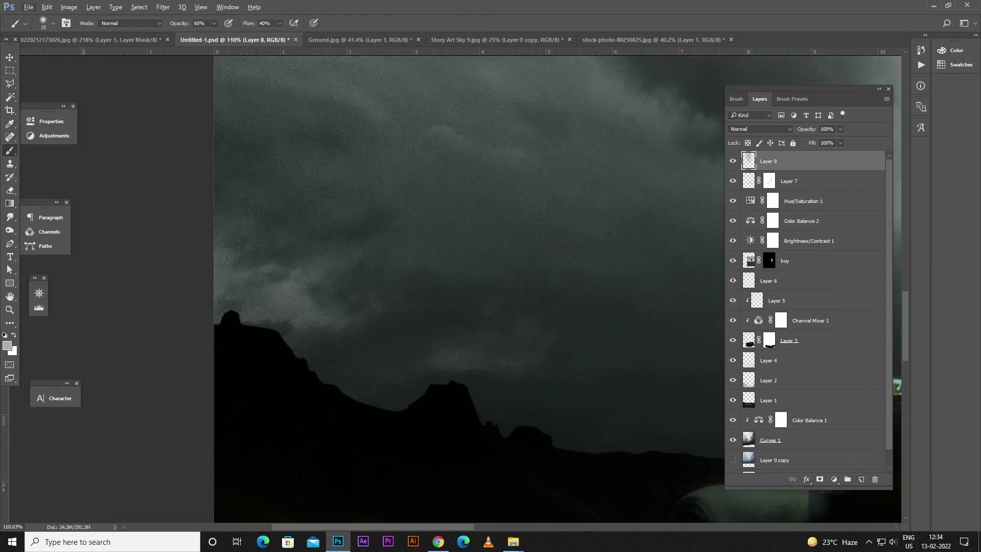
- On new Layer 9, paint a light rim along the mountain ridge top to its right end
key("bracketleft")
key("ctrl+shift+alt+n")
mouse_move(219, 322)
left_mouse_down()
mouse_move(237, 315)
mouse_move(276, 332)
mouse_move(353, 401)
mouse_move(432, 384)
mouse_move(516, 437)
mouse_move(561, 449)
left_mouse_up()
scroll(561, 448, "down", 3)
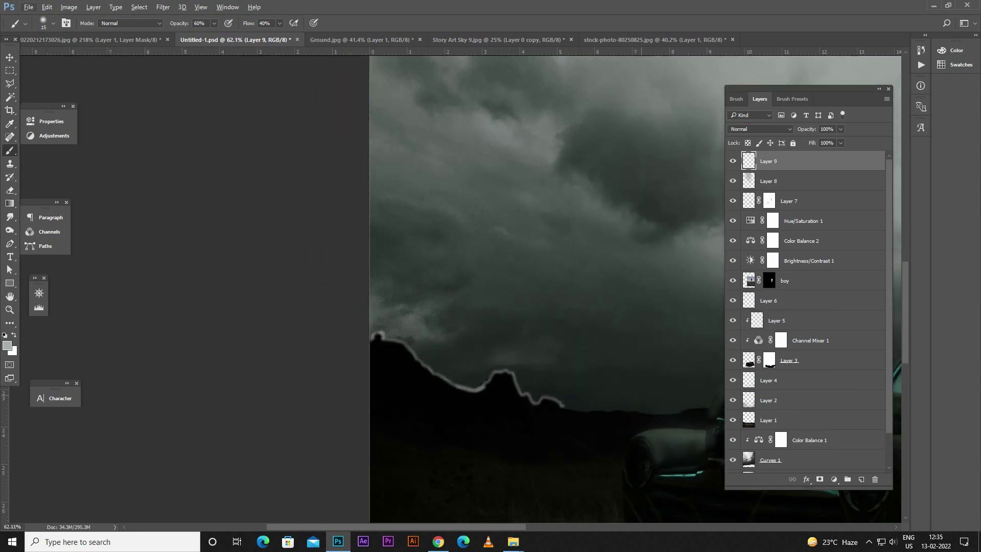
scroll(561, 404, "down", 2)
left_click_drag(322, 370, 472, 370)
scroll(472, 371, "down", 2)
left_click_drag(540, 358, 570, 353)
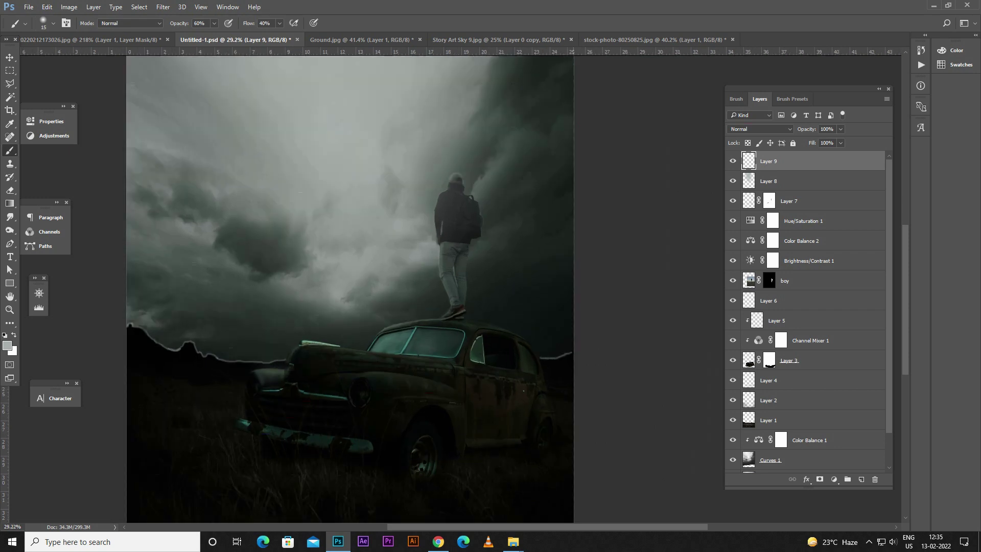
scroll(297, 377, "up", 6)
- Target Layer 7's mask with black paint and warp the clouds on Layer 8
right_click(233, 393, "ctrl")
left_click(240, 397)
key("d")
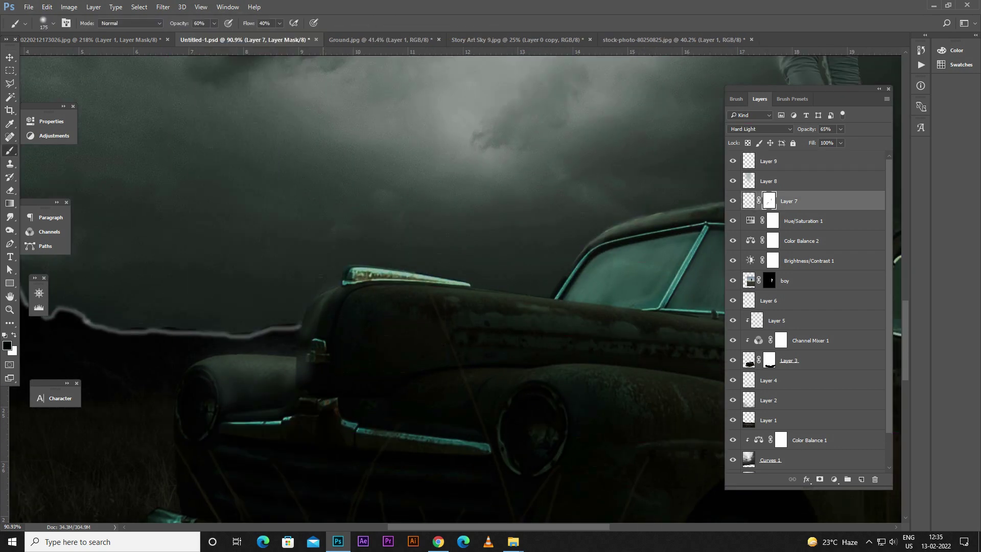
scroll(301, 370, "down", 5)
scroll(300, 370, "down", 1)
key("alt+bracketright")
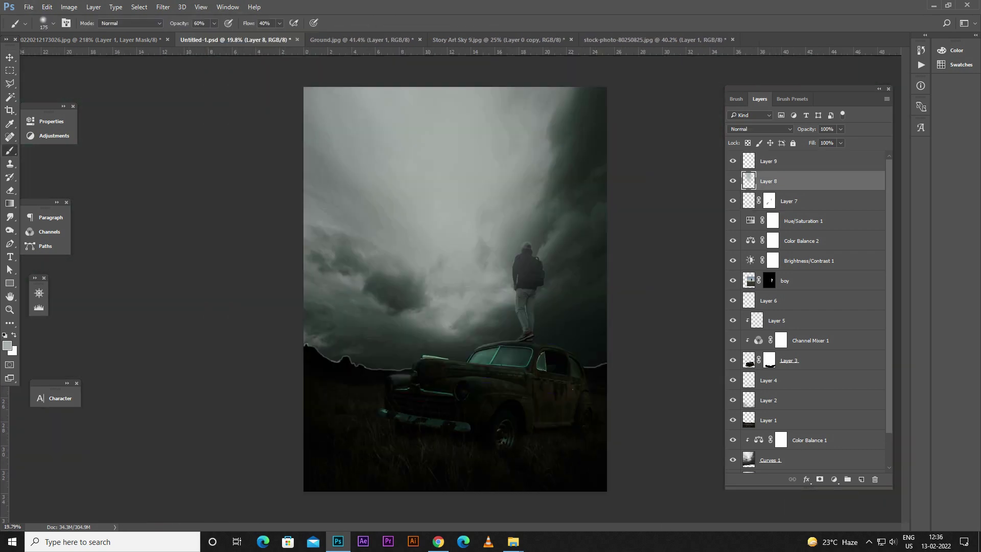
key("ctrl+t")
key("Return")
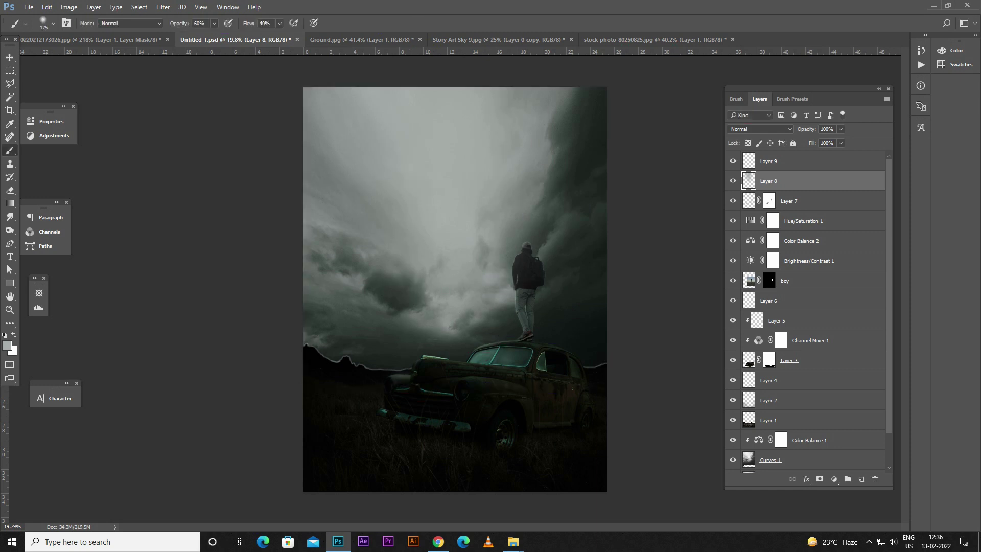
- Set the rim-light Layer 9 to 57% opacity
key("alt+bracketright")
key("Down")
key("Down")
key("Down")
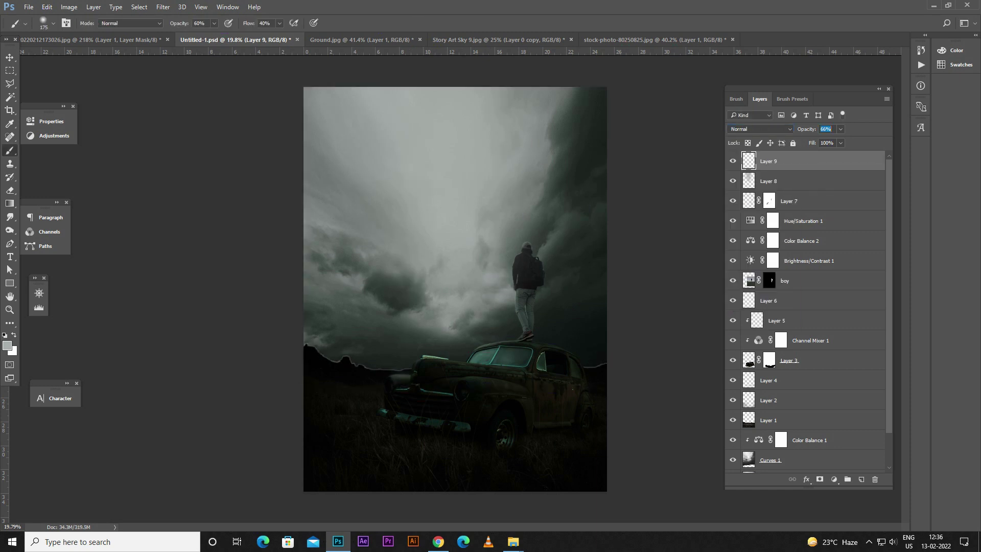
type("57")
key("Return")
key("v")
scroll(454, 289, "up", 1)
- Lower Layer 9's fill to 45% and add an empty Layer 10
key("shift+4")
key("shift+5")
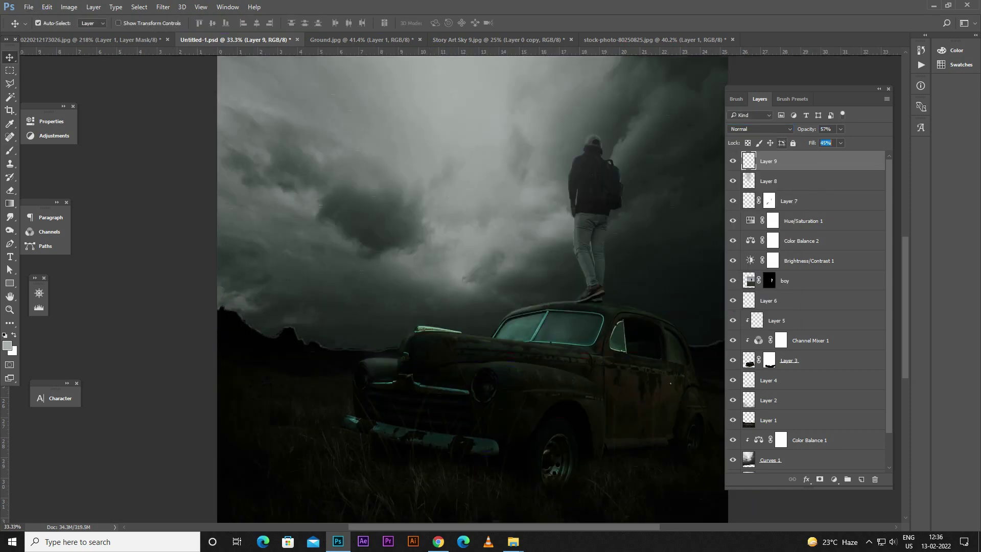
scroll(455, 290, "down", 1)
key("b")
key("ctrl+shift+alt+n")
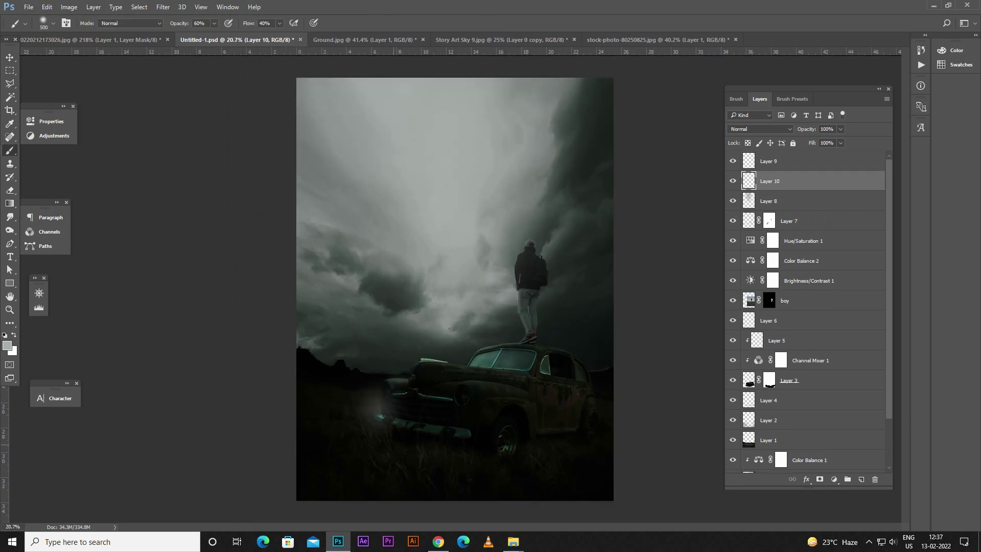
- Check Hue/Saturation 1, select Layer 8 and choose an orange paint colour
left_click(751, 240)
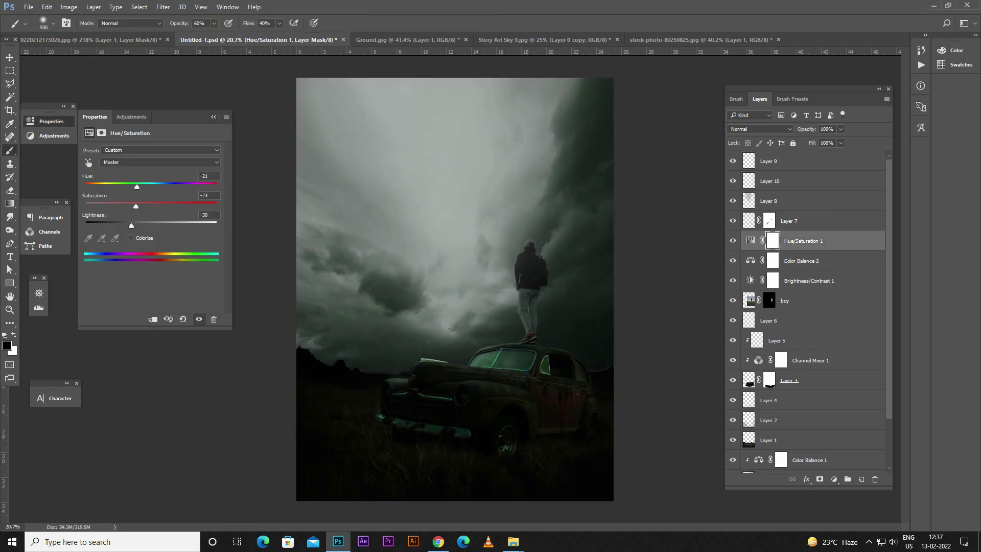
left_click(213, 117)
left_click(768, 201)
left_click(7, 345)
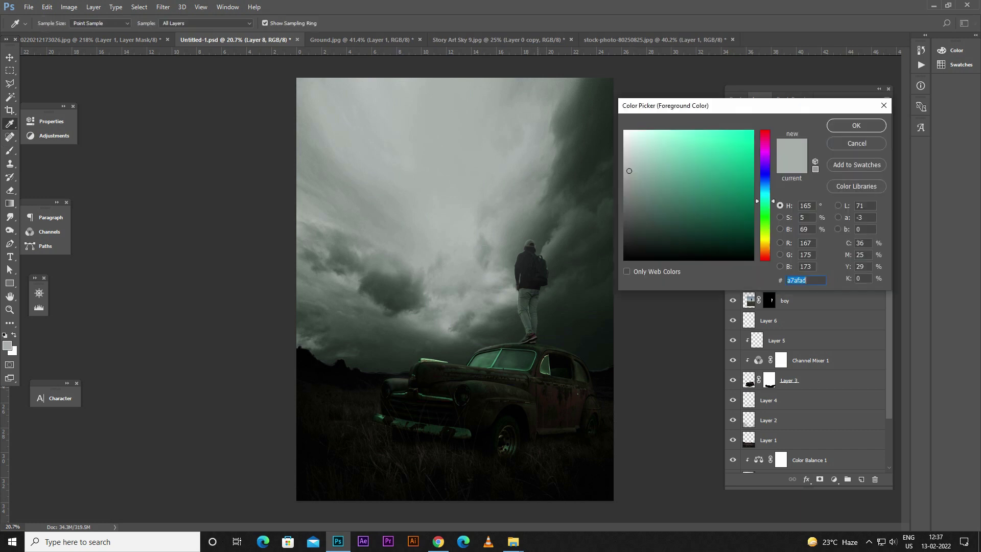
left_click(765, 253)
left_click(701, 176)
left_click(859, 125)
- Paint a soft orange glow across the sky on Layer 8 and add Layer 11 above it
left_click_drag(504, 187, 460, 159)
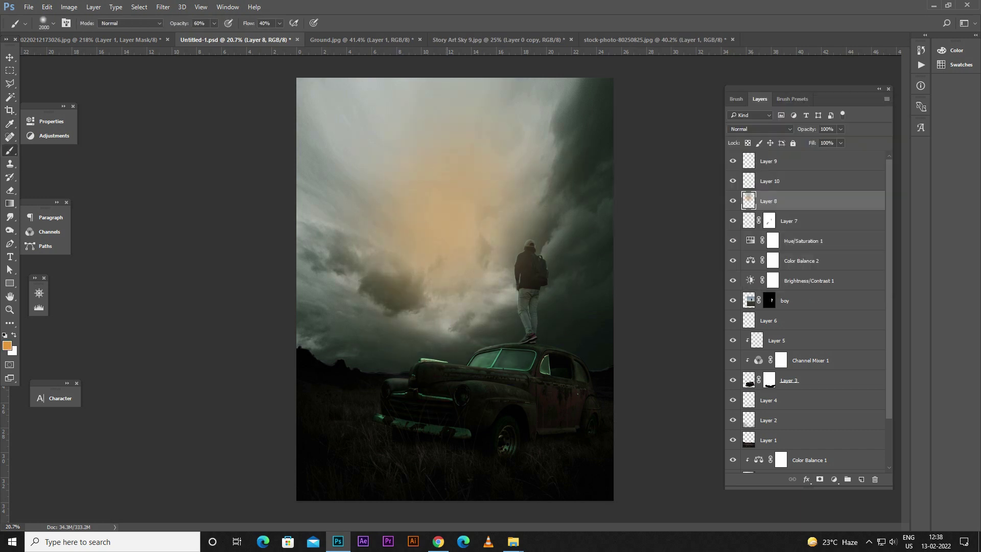
scroll(760, 129, "down", 8)
key("v")
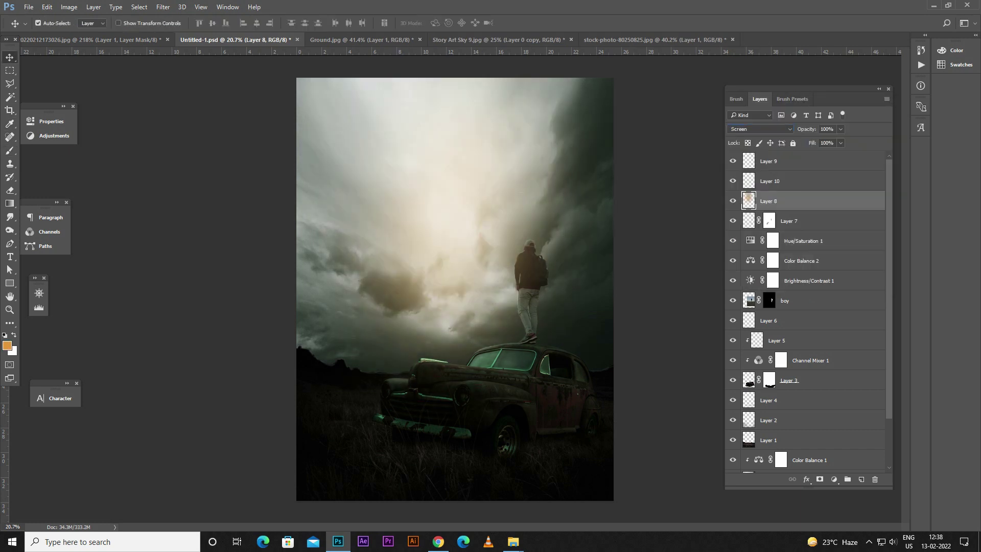
scroll(480, 357, "up", 3)
key("b")
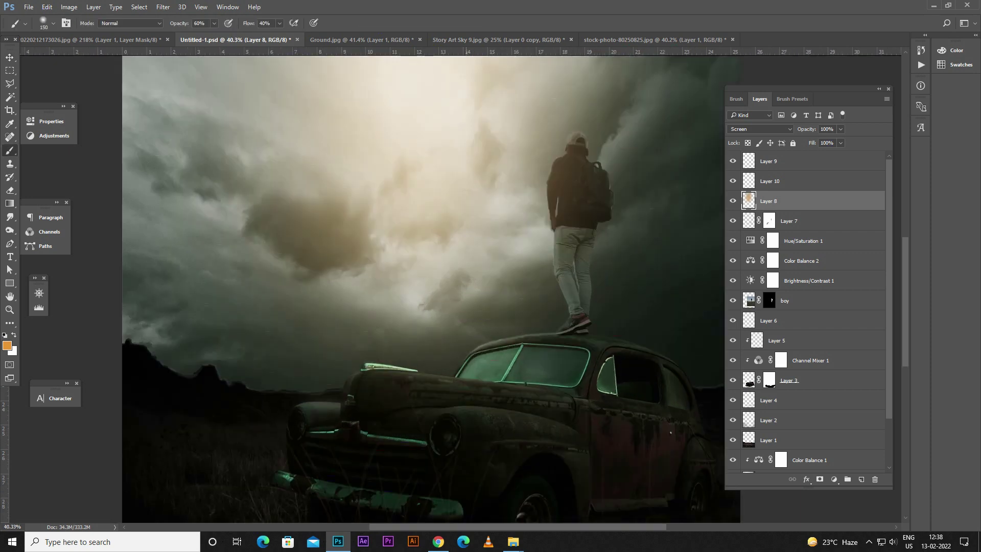
left_click(861, 479)
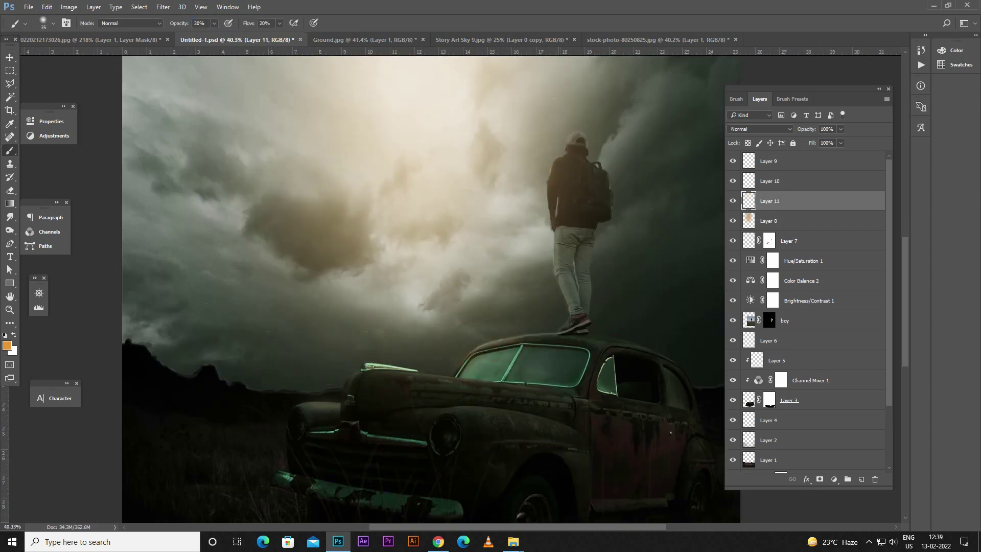
- Give Layer 11 a white layer mask
scroll(578, 307, "up", 3)
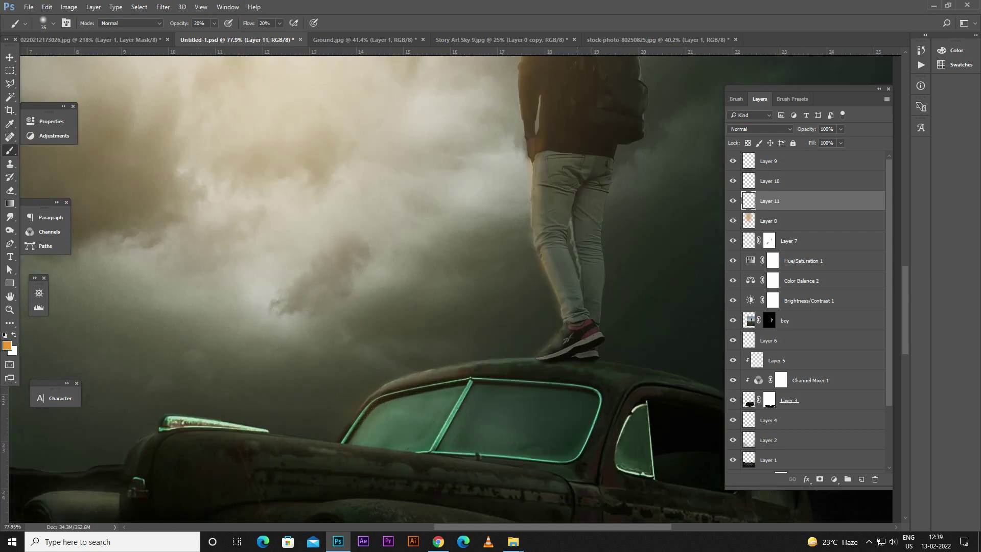
left_click(769, 241)
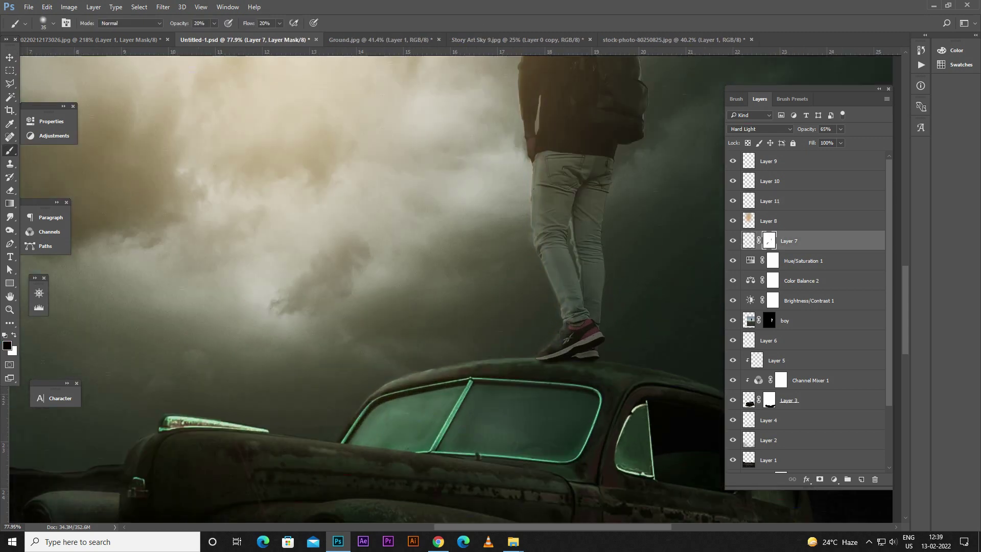
left_click(791, 201)
left_click(820, 479)
left_click(163, 7)
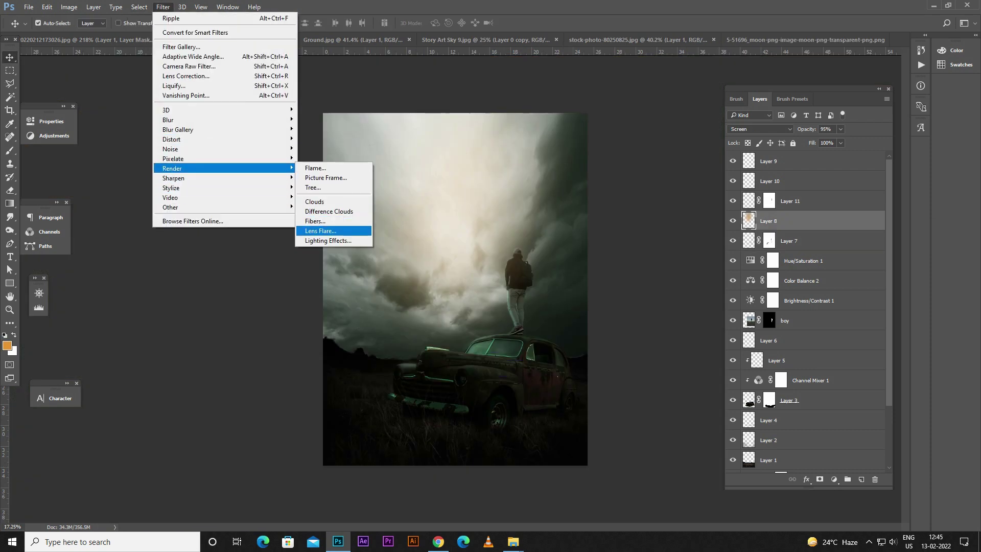
- Apply a Lens Flare and reposition Layer 8's flare near the backpacker
left_click(322, 227)
key("Return")
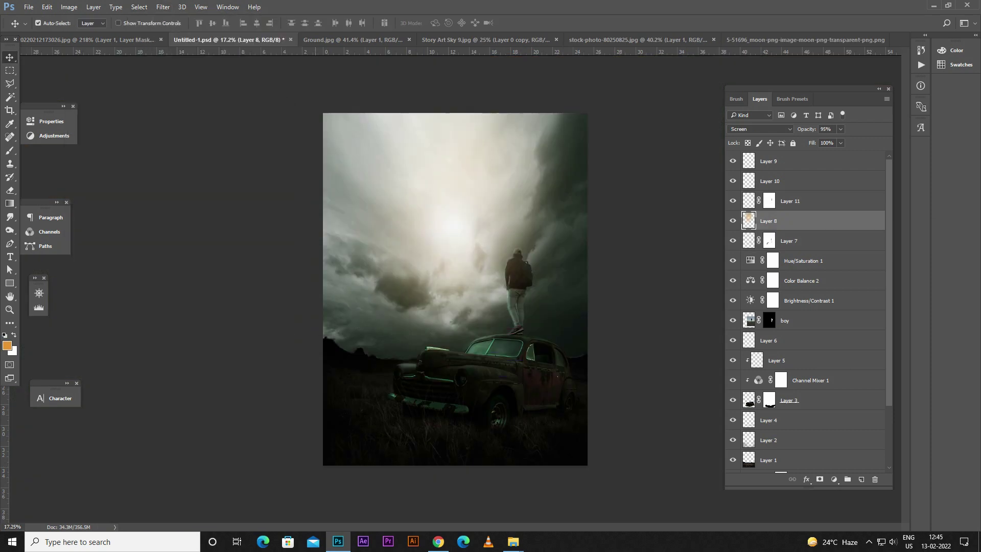
key("ctrl+t")
mouse_move(460, 219)
left_mouse_down()
mouse_move(460, 240)
mouse_move(527, 329)
left_mouse_up()
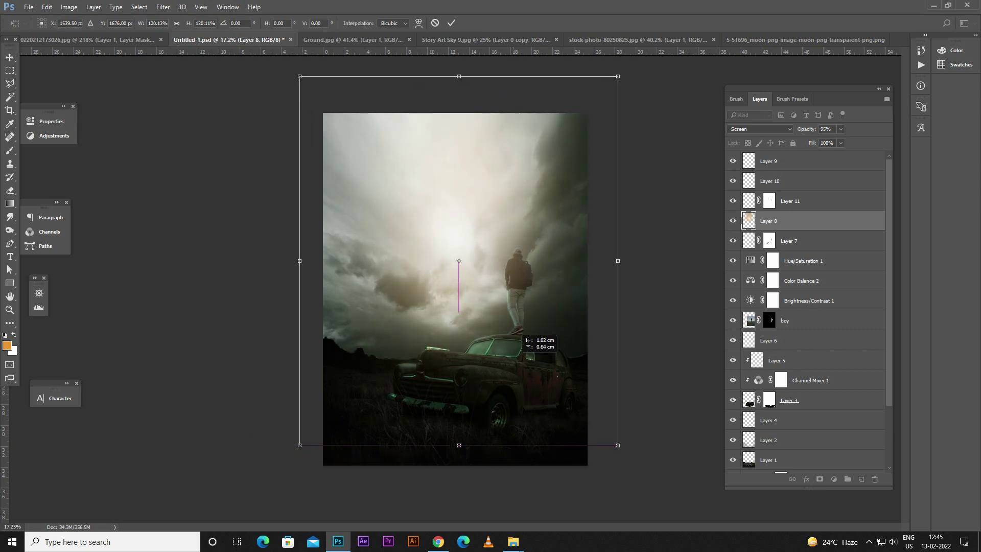
key("Return")
mouse_move(460, 287)
left_mouse_down()
mouse_move(459, 263)
mouse_move(483, 263)
left_mouse_up()
- Add a Color Balance clipped to Layer 8 with Shadows 11 / -13, and set Brightness to -19
left_click(834, 479)
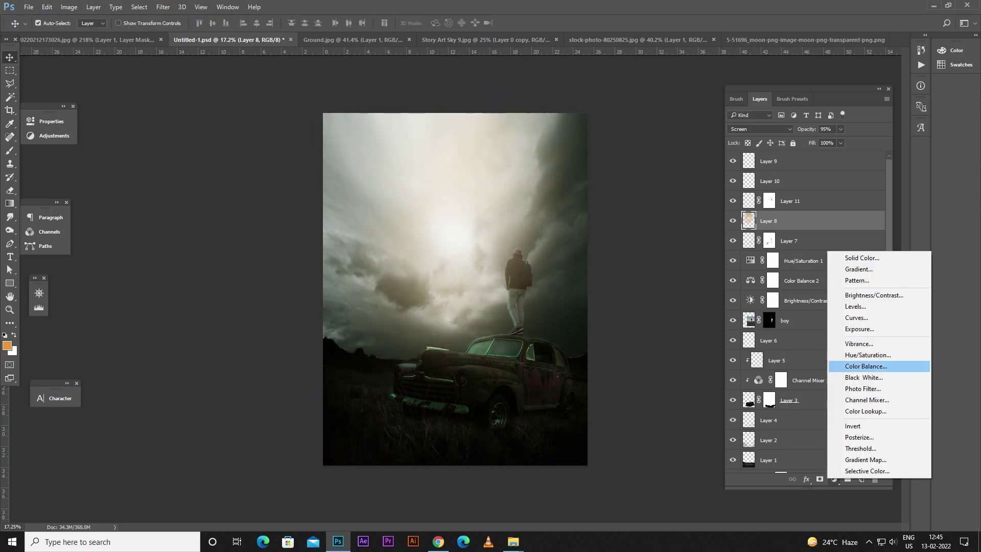
left_click(844, 363)
key("ctrl+alt+g")
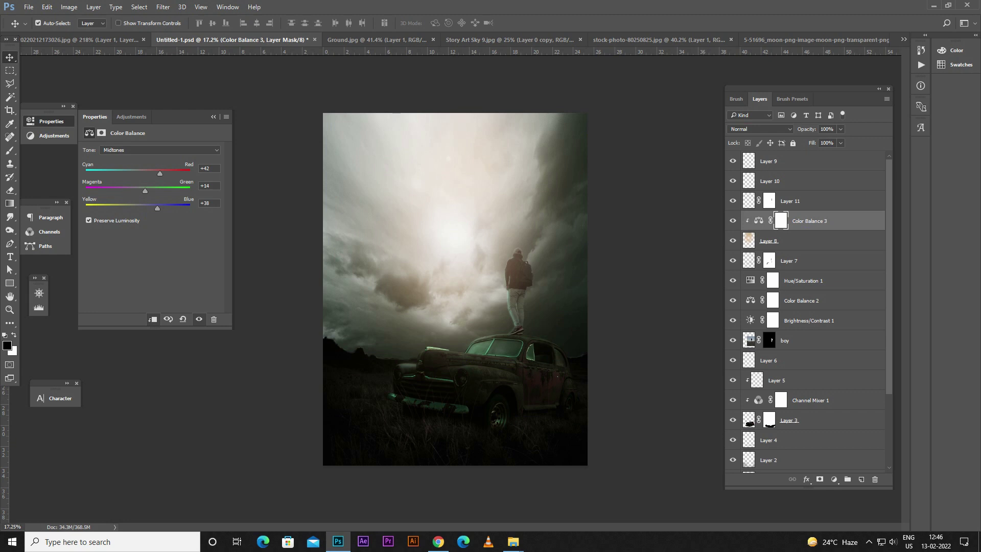
key("Up")
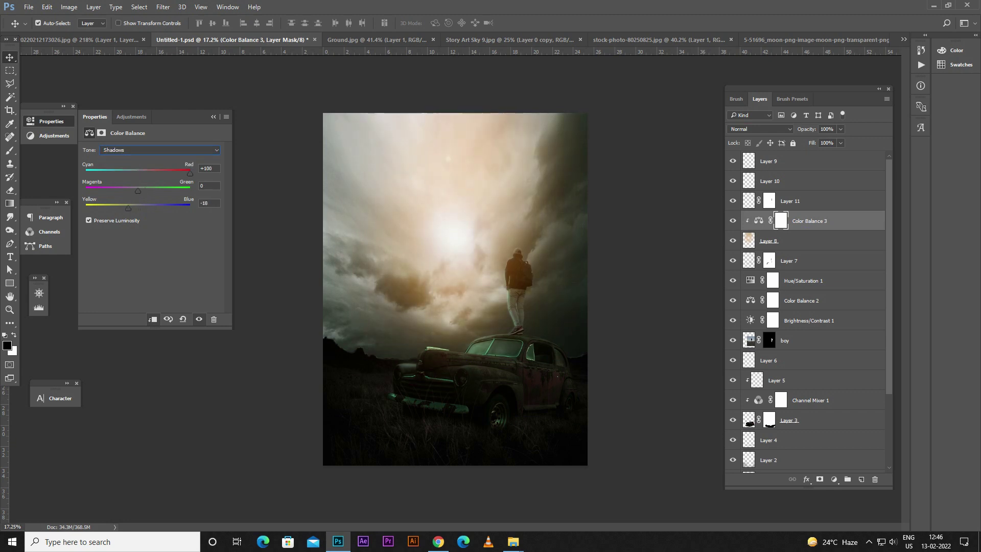
type("11")
key("Tab")
type("-13")
key("Escape")
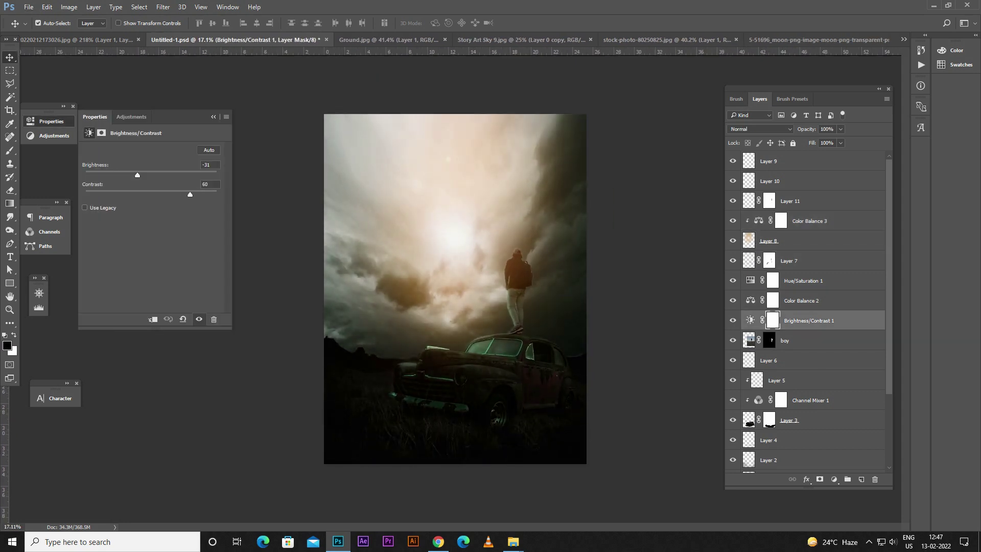
left_click_drag(137, 174, 143, 175)
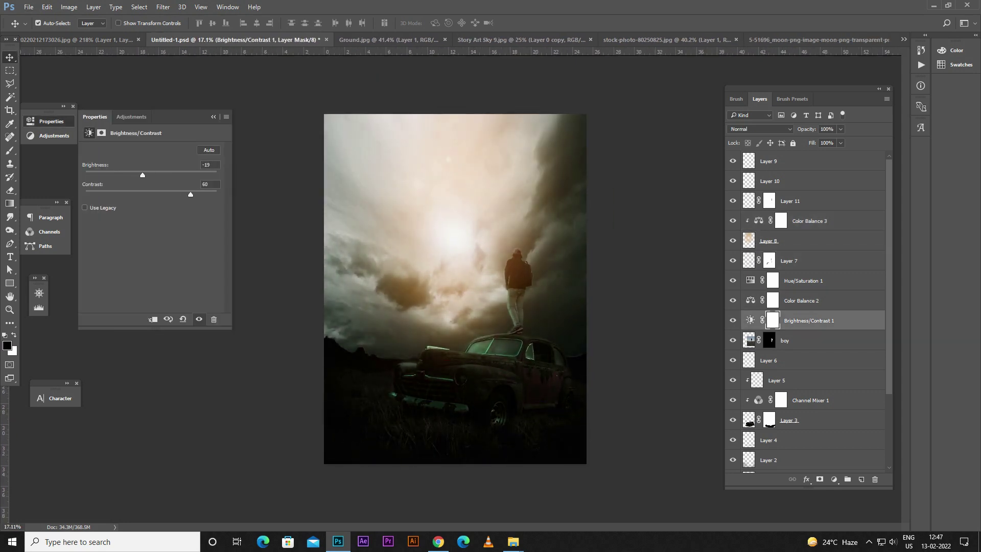
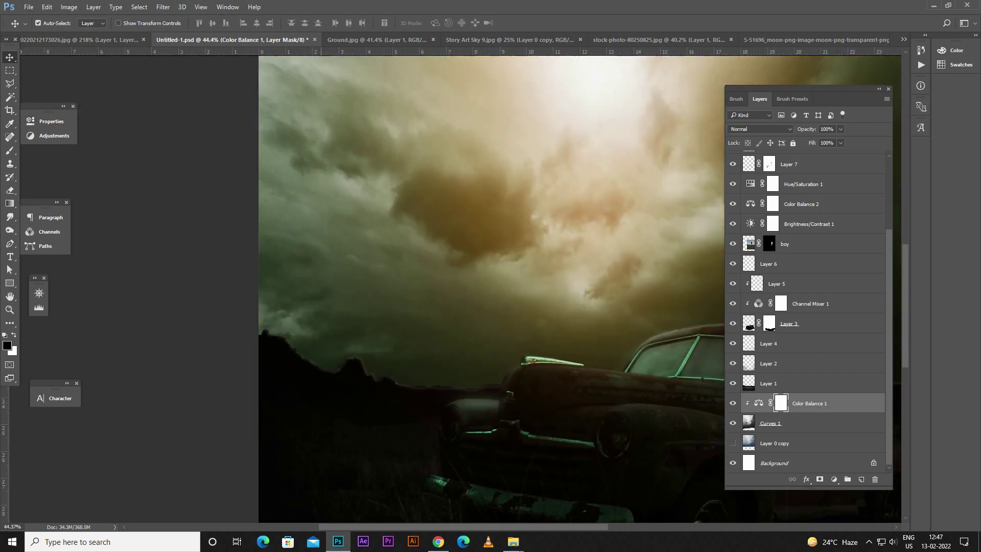
- Soften Layer 9 with a slight Gaussian Blur
key("ctrl+u")
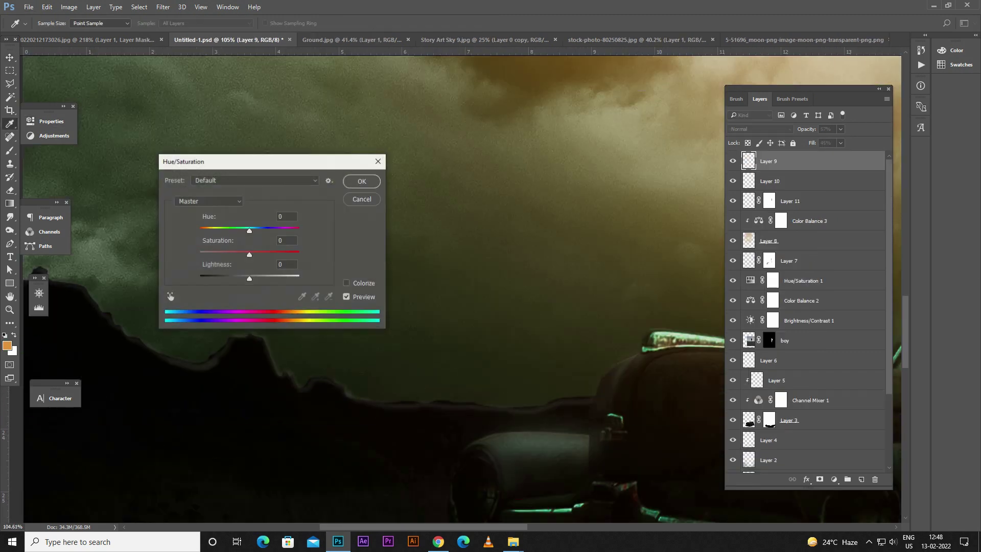
key("Return")
left_click(163, 7)
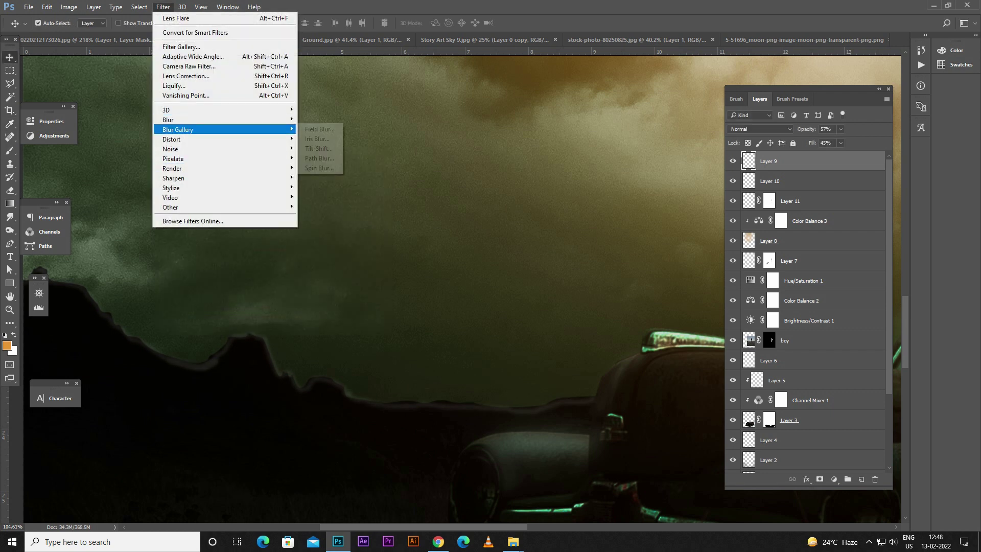
left_click(317, 166)
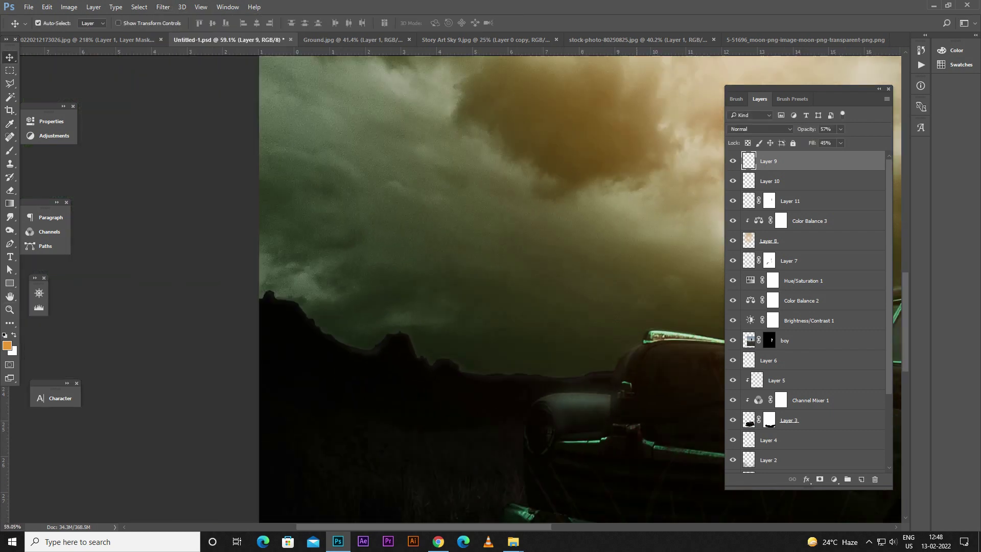
- Commit the man's warp onto the car roof and paint black on Layer 11's mask
key("Return")
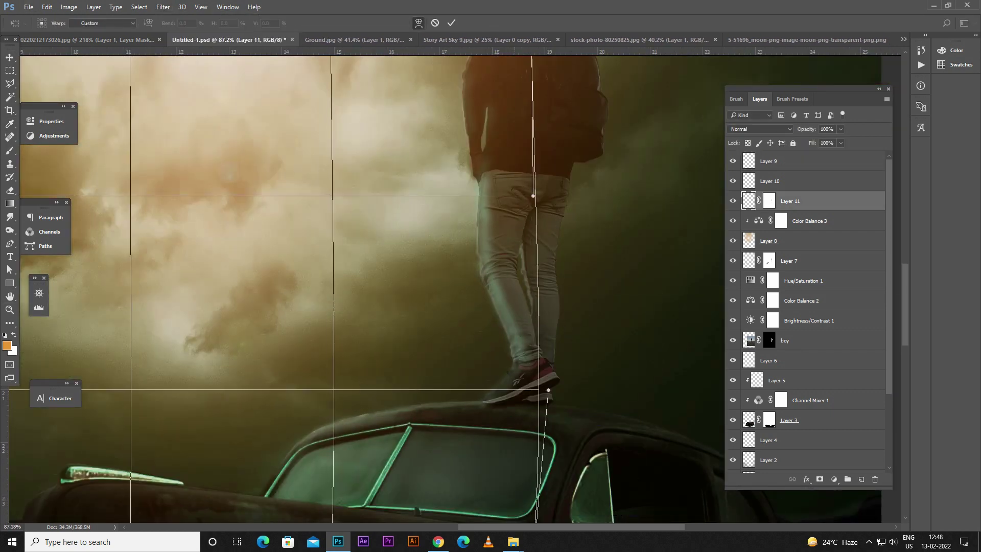
key("ctrl+backslash")
key("b")
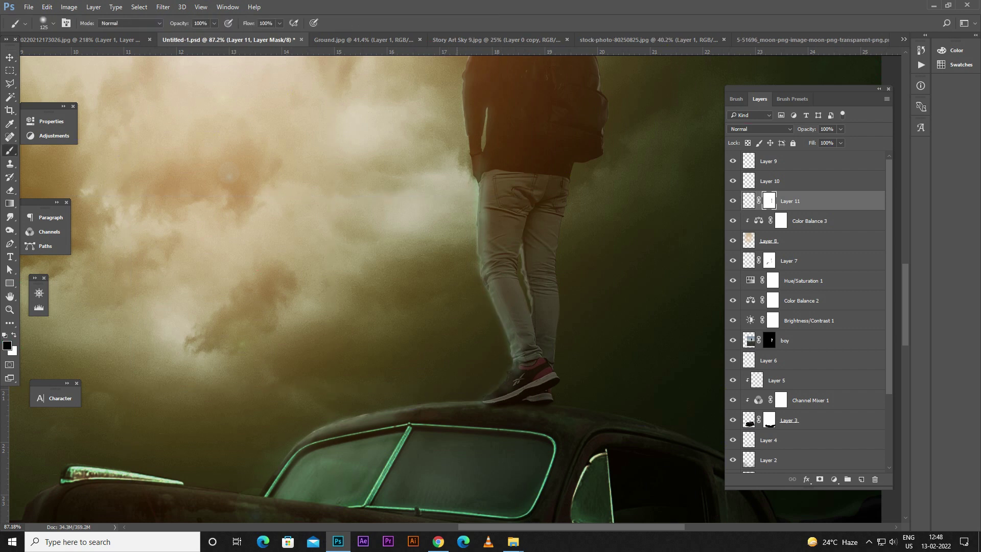
scroll(450, 286, "up", 5)
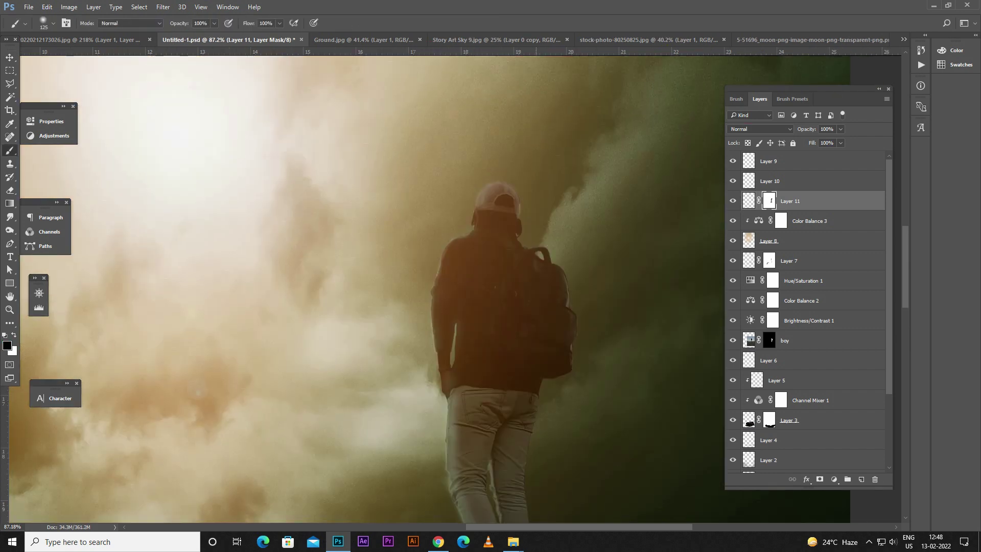
scroll(450, 286, "up", 3)
key("ctrl+0")
scroll(470, 287, "up", 2)
scroll(470, 286, "up", 2)
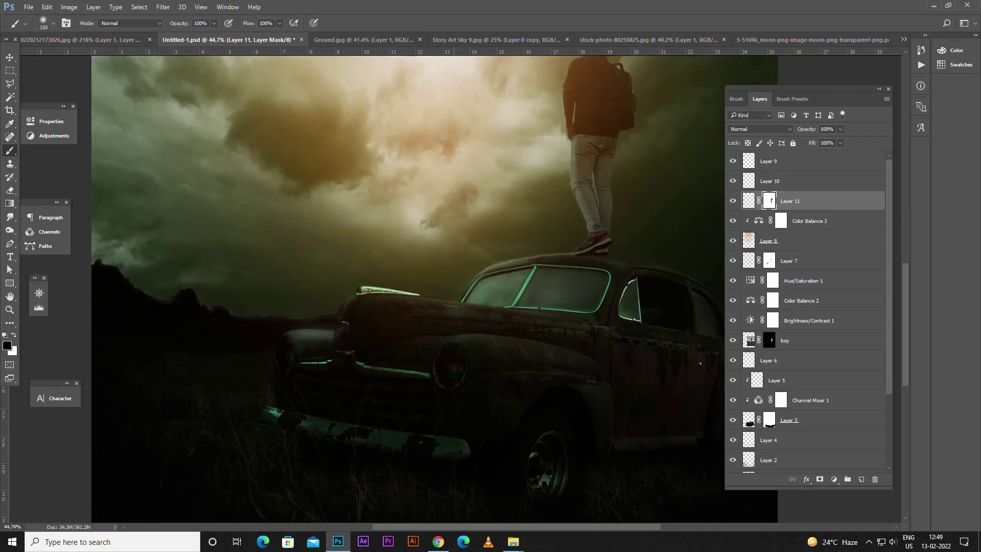
key("v")
left_click(701, 363)
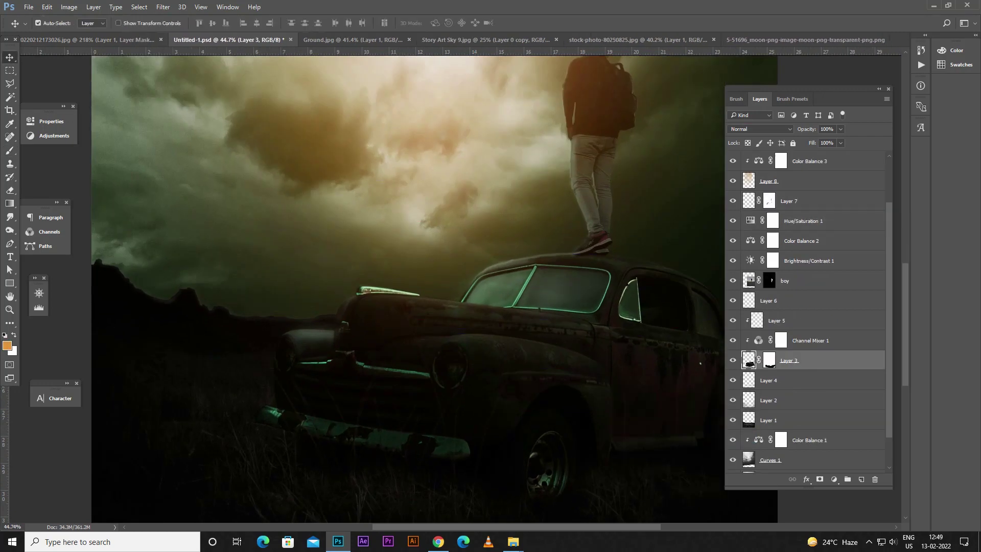
- On a new layer, paint white (#ffffff) glows on the right and left headlights
left_click(777, 320)
key("ctrl+shift+alt+n")
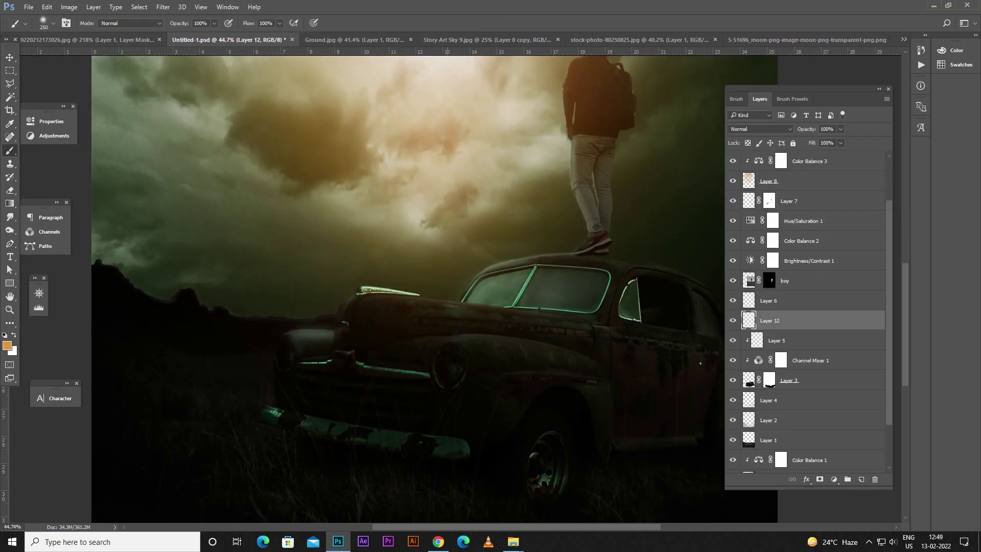
key("i")
left_click(7, 346)
type("ffffff")
key("Return")
key("b")
left_click(448, 365)
key("bracketleft")
left_click(282, 353)
- Switch the paint colour to a pale beige and enlarge the brush
scroll(283, 352, "down", 3)
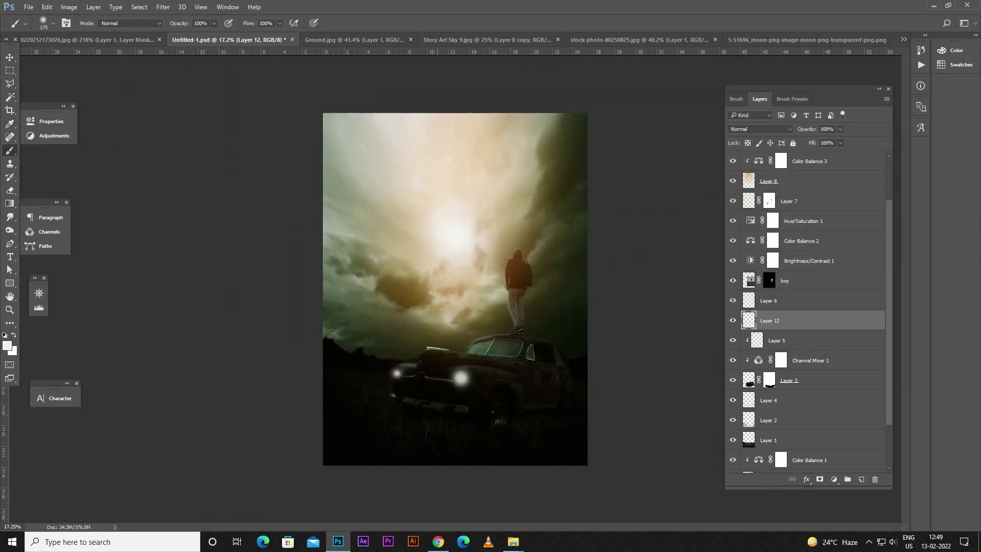
scroll(282, 353, "up", 4)
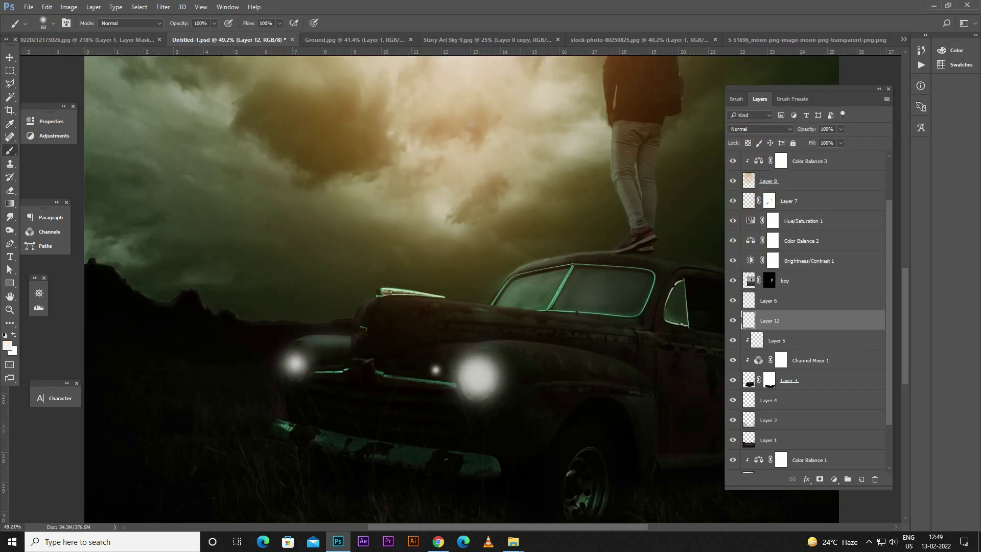
scroll(454, 378, "down", 5)
scroll(453, 378, "up", 2)
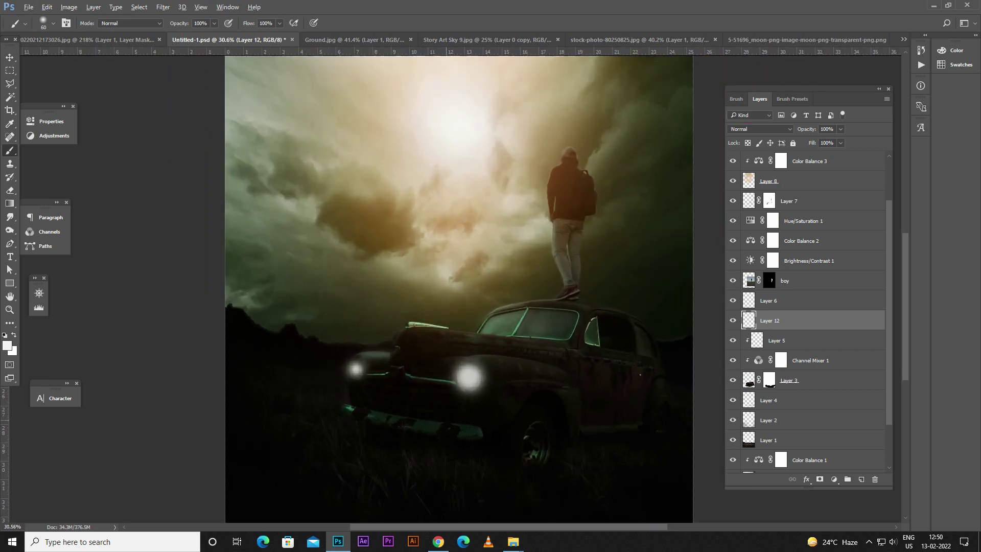
scroll(448, 415, "up", 3)
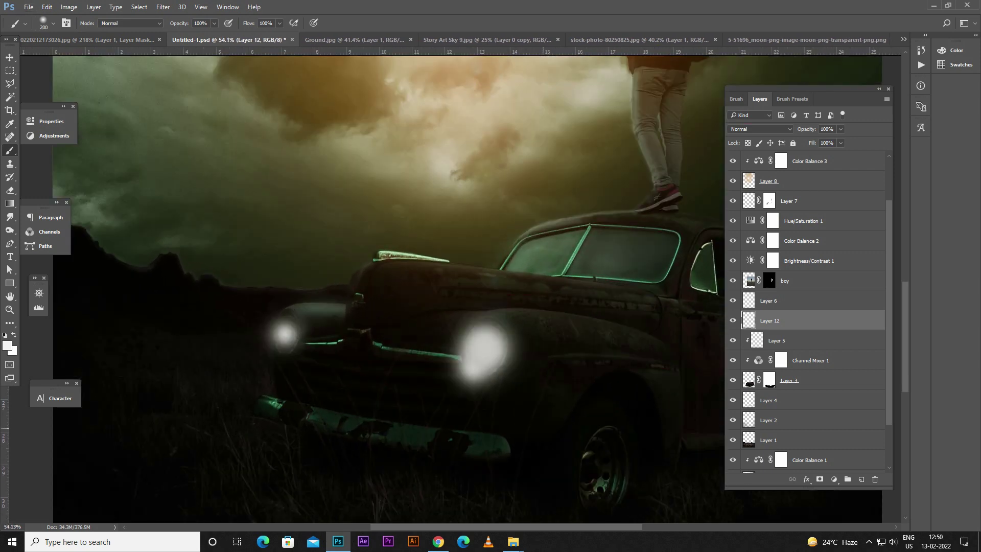
left_click(7, 346)
left_click(648, 158)
left_click(862, 125)
key("bracketright")
key("bracketright")
key("bracketright")
scroll(451, 394, "down", 3)
- Add a haze layer with a 900 brush at 50% opacity and flow in #e9b44c
key("ctrl+shift+alt+n")
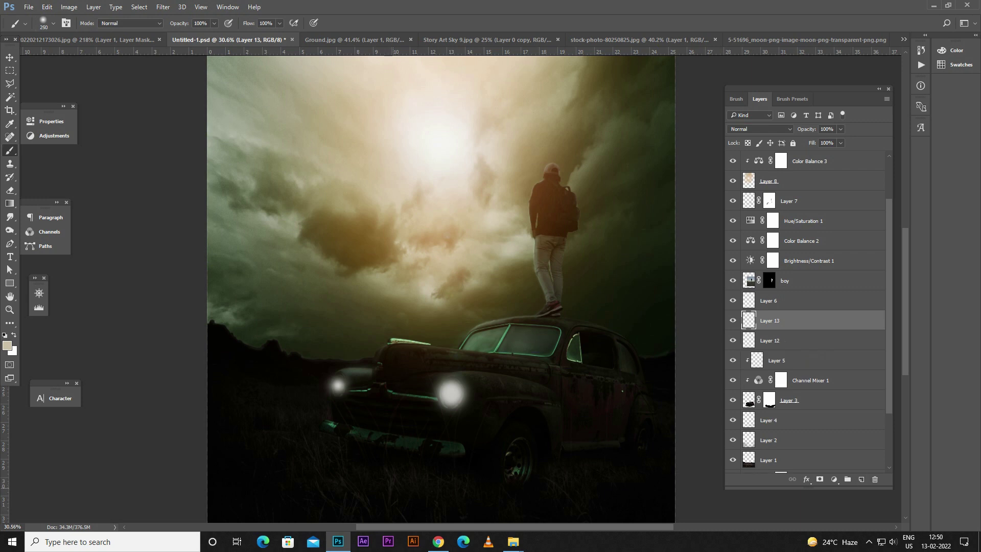
key("bracketright")
key("bracketright")
key("bracketright")
type("0")
key("Return")
key("shift+5")
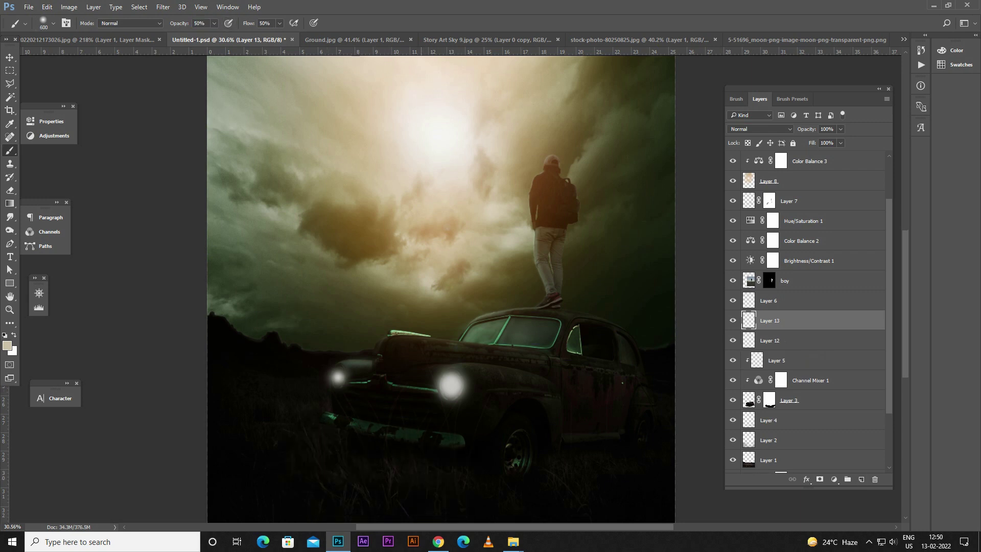
scroll(481, 376, "down", 3)
key("bracketright")
key("bracketright")
key("bracketright")
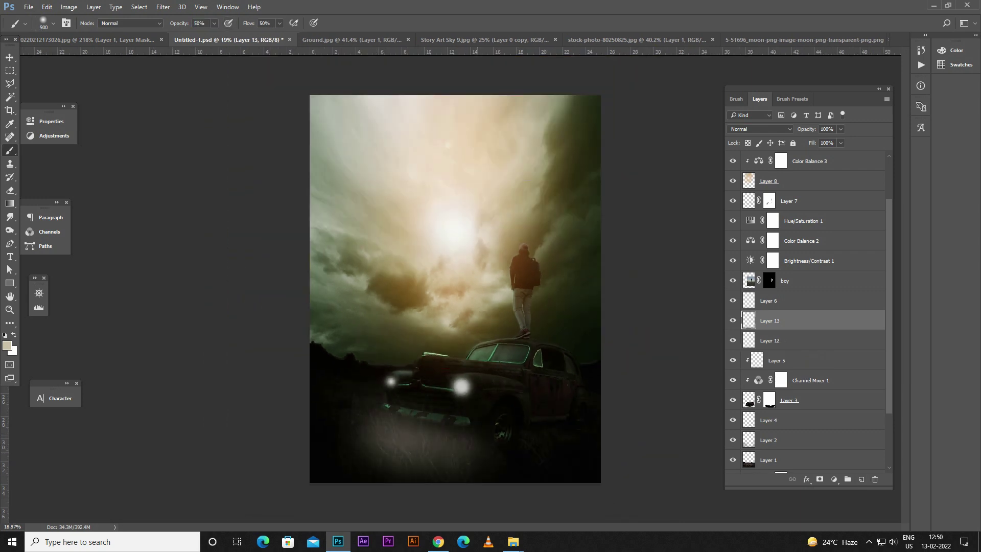
scroll(473, 382, "up", 4)
left_click(7, 346)
type("e9b44c")
key("Return")
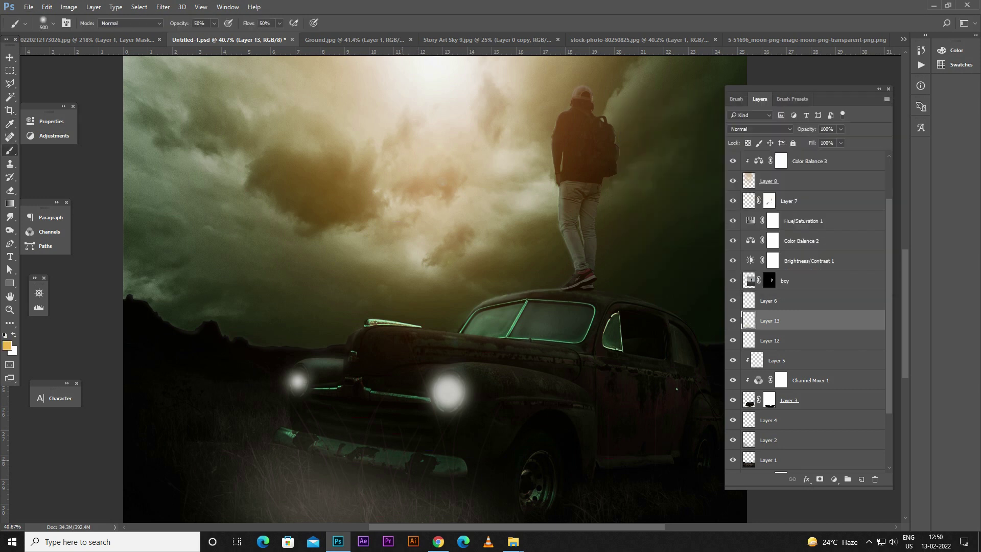
- Set Layer 12's headlight glows to Color Dodge, then stamp a merged copy for grading
key("alt+bracketleft")
key("bracketleft")
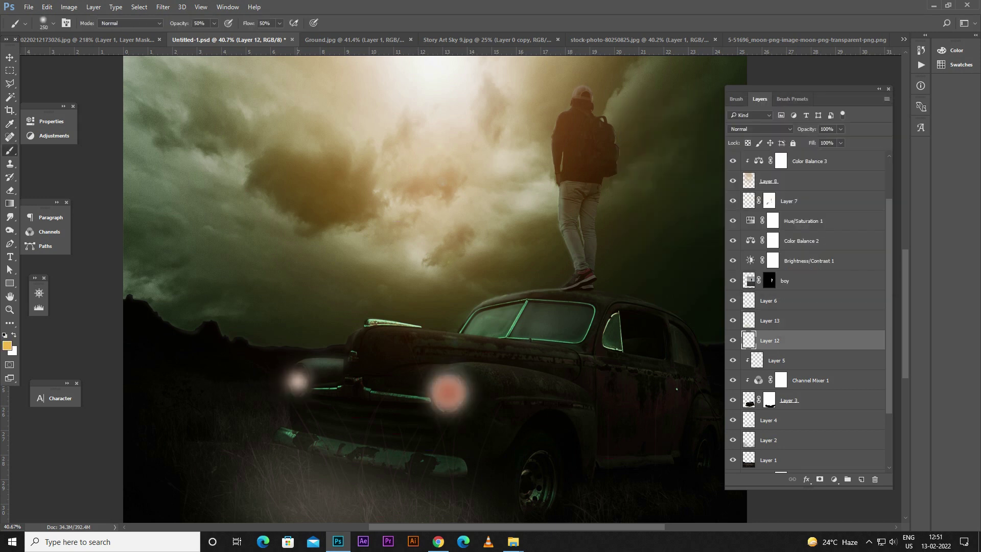
key("super")
key("ctrl+0")
key("ctrl+z")
key("v")
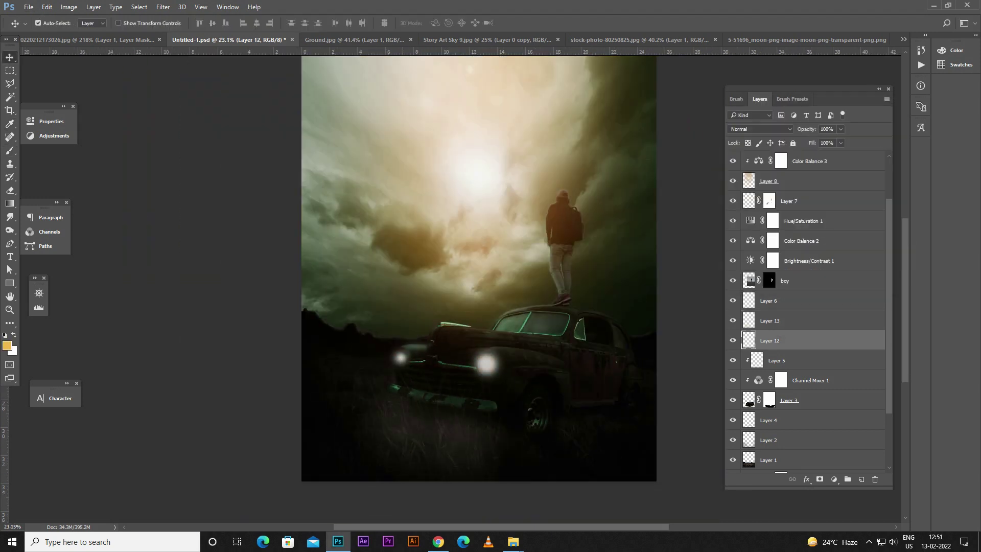
key("alt+shift+s")
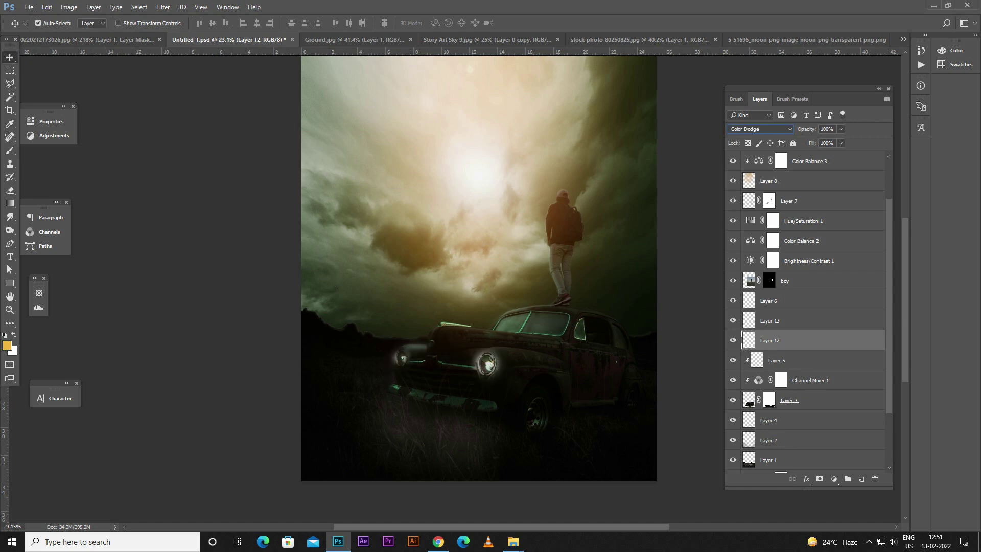
key("ctrl+shift+a")
type("q-18")
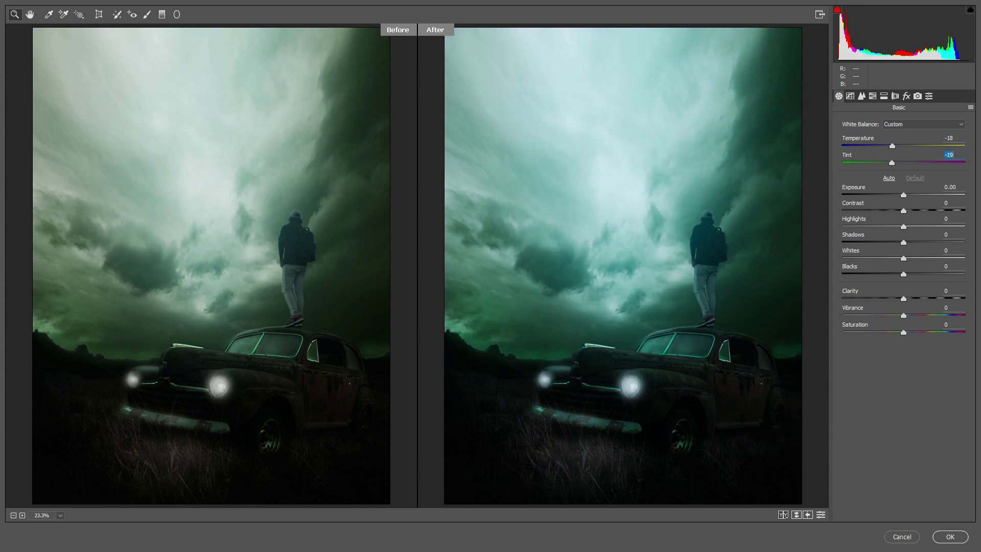
- Apply a Camera Raw grade with Exposure -0.75, Whites +71, Vibrance -38, then Save As
key("Tab")
type("-1.5")
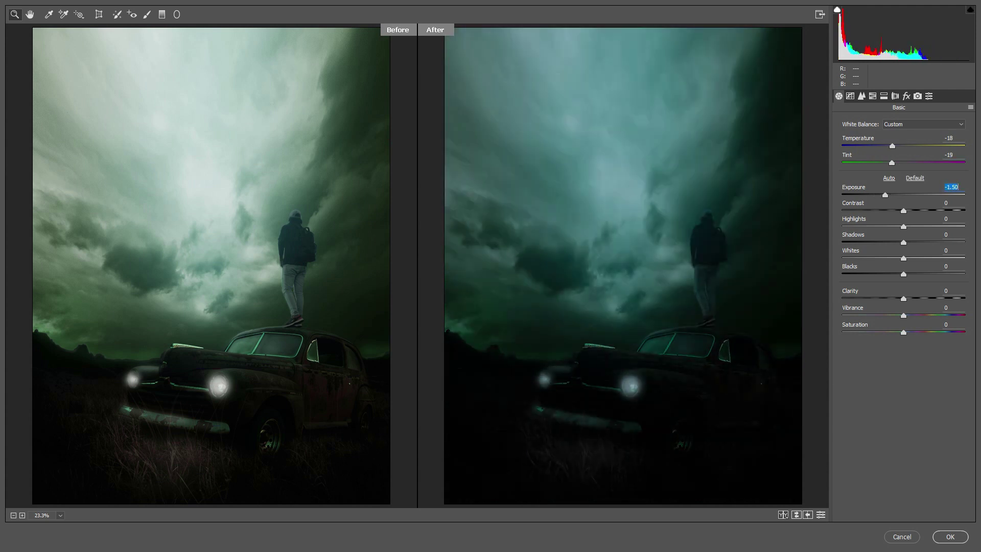
key("Tab")
key("Tab")
key("Tab")
type("71")
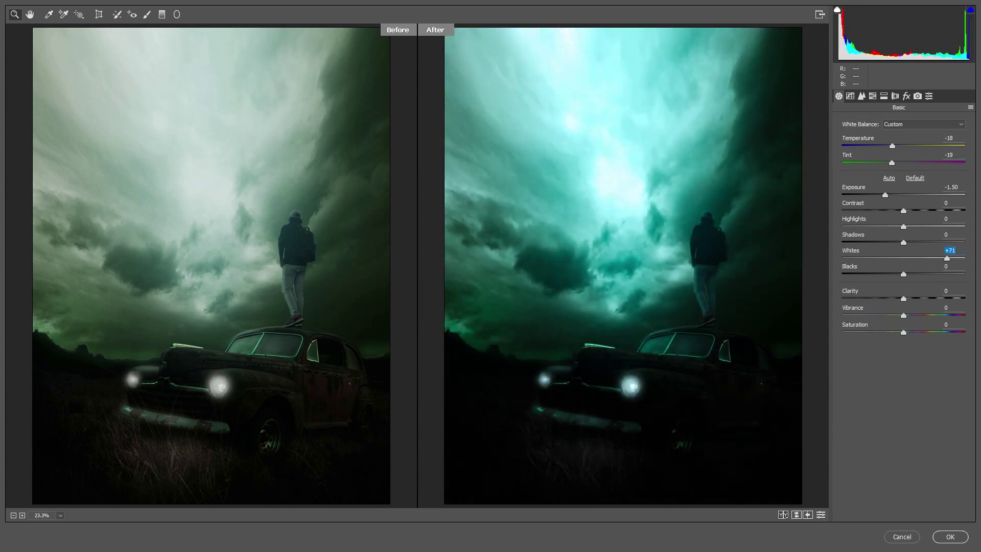
type("1")
key("shift+Tab")
key("shift+Tab")
key("shift+Tab")
type("0.05")
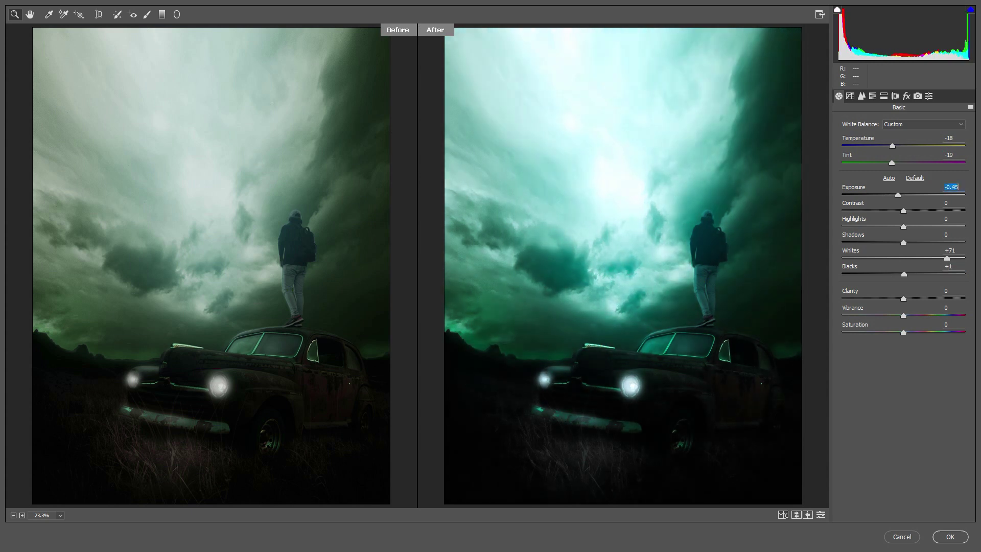
type("-0.75")
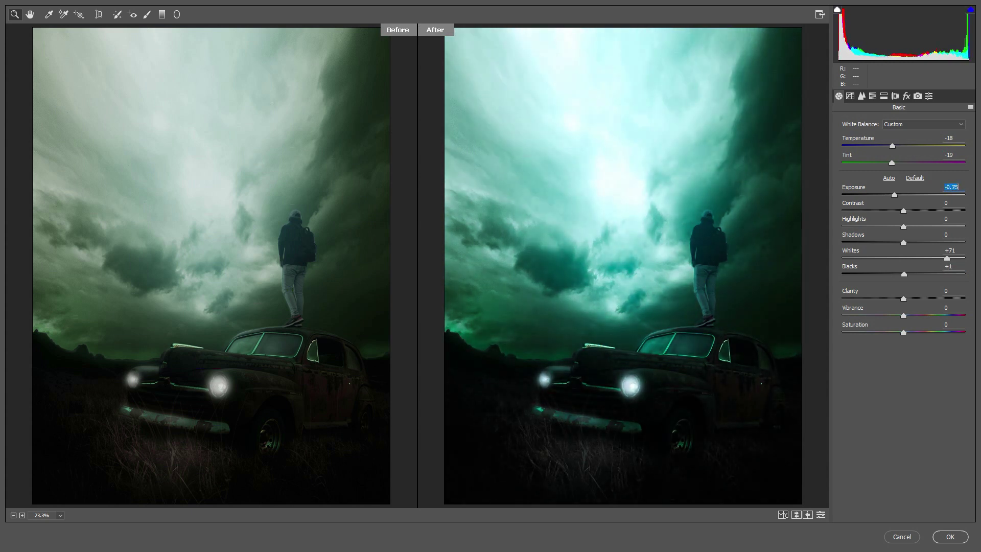
key("Tab")
key("Tab")
key("Tab")
type("6")
key("Tab")
type("-38")
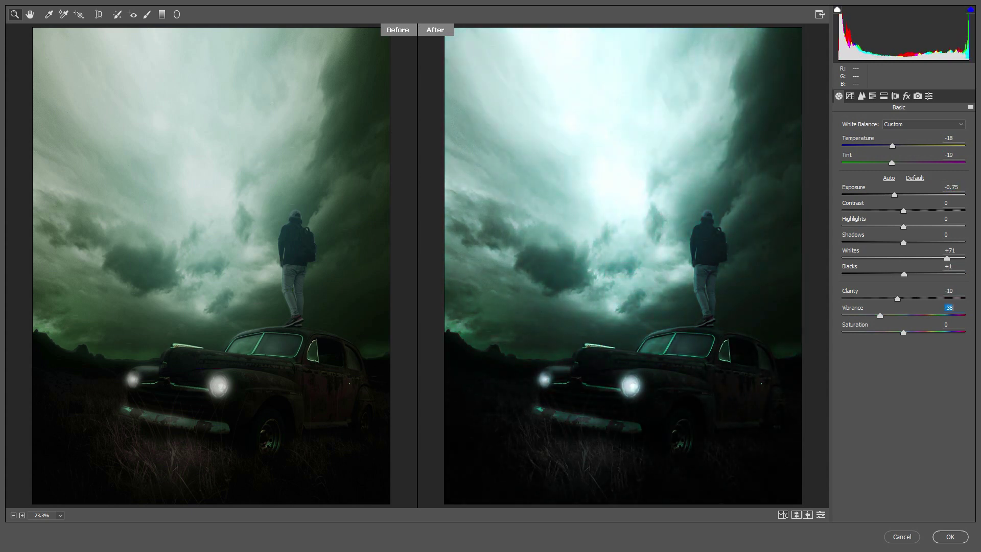
key("Return")
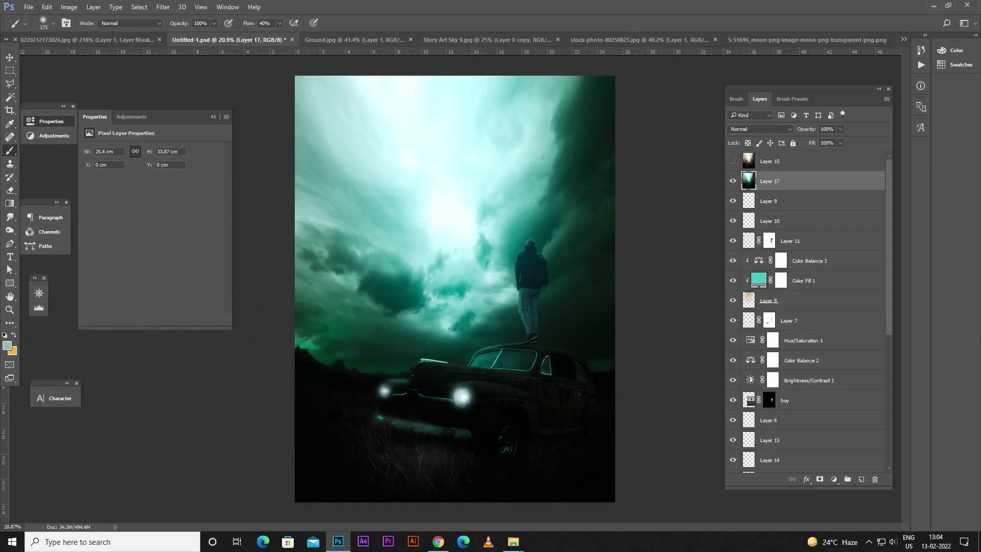
key("ctrl+shift+s")
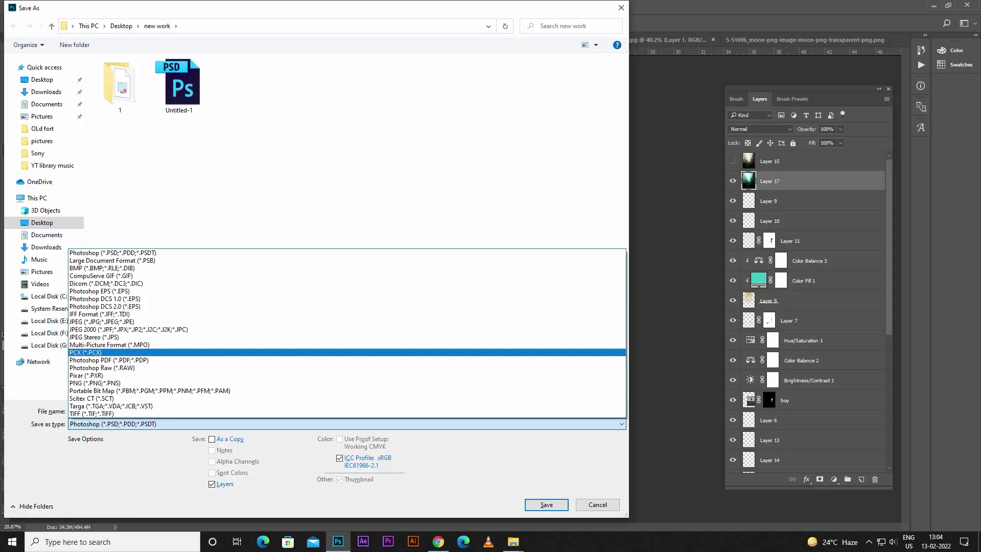